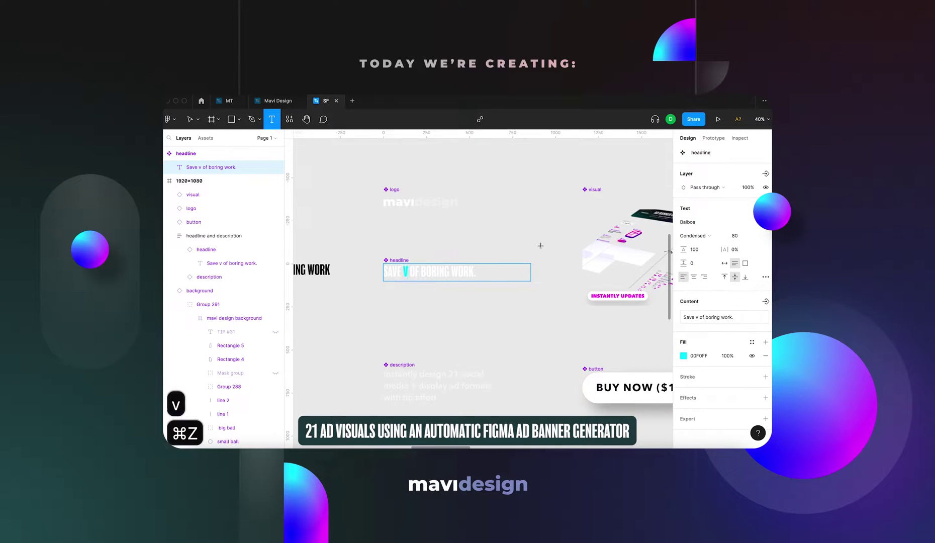
Restore 'hours' in the headline and zoom out to view every banner format
{"action": "key", "text": "Escape"}
{"action": "key", "text": "Escape"}
{"action": "scroll", "coordinate": [540, 245], "scroll_direction": "down", "scroll_amount": 5}
{"action": "scroll", "coordinate": [540, 245], "scroll_direction": "right", "scroll_amount": 4}
{"action": "scroll", "coordinate": [540, 246], "scroll_direction": "down", "scroll_amount": 3}
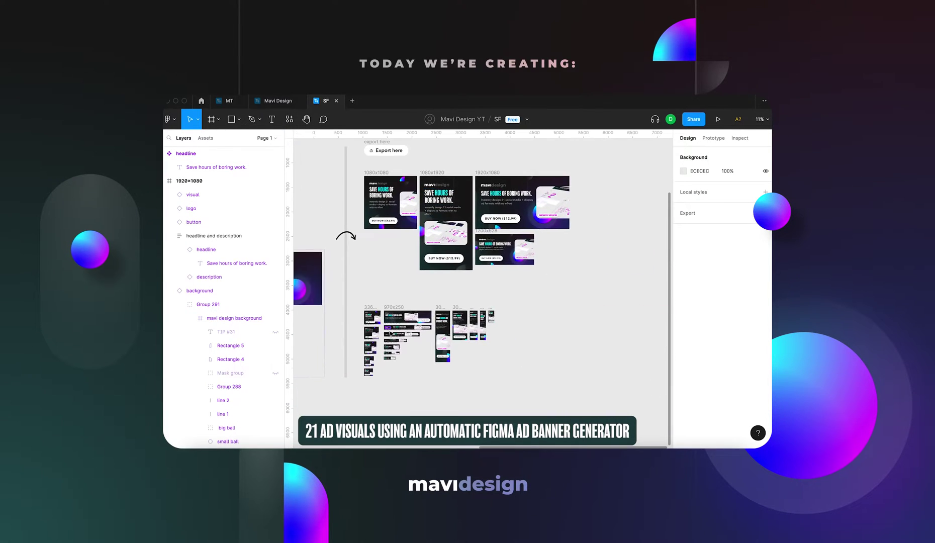
{"action": "scroll", "coordinate": [391, 333], "scroll_direction": "up", "scroll_amount": 5}
{"action": "scroll", "coordinate": [613, 393], "scroll_direction": "down", "scroll_amount": 1}
{"action": "scroll", "coordinate": [613, 393], "scroll_direction": "up", "scroll_amount": 5}
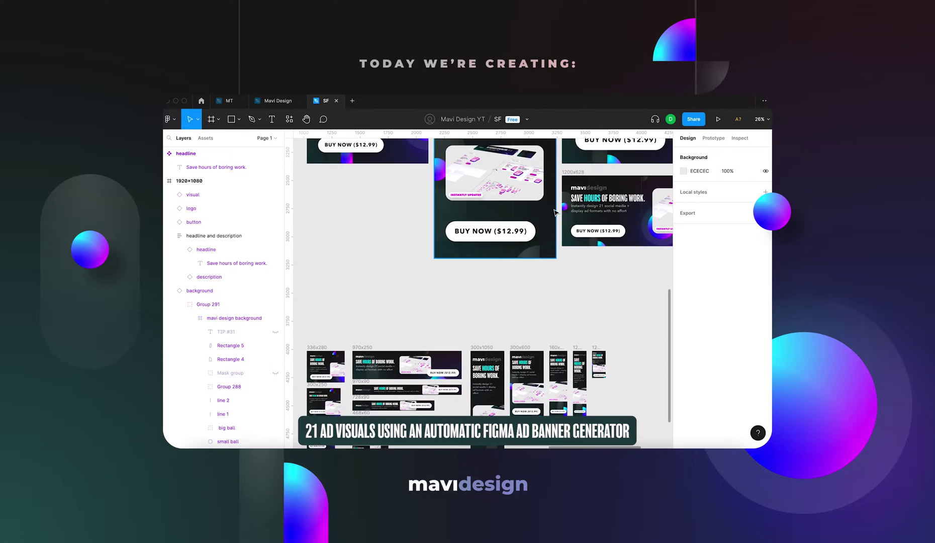
{"action": "scroll", "coordinate": [621, 161], "scroll_direction": "down", "scroll_amount": 3}
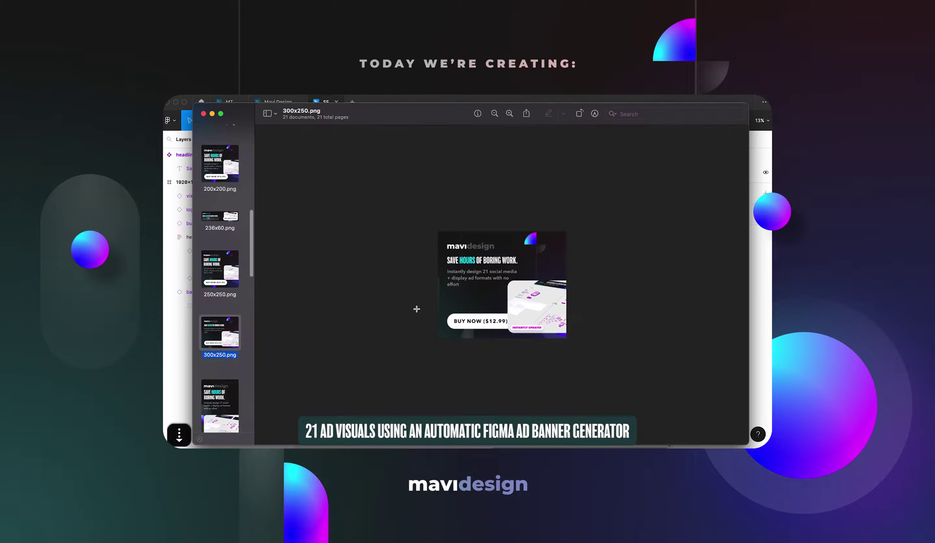
Step through the exported banner PNGs from 300x1050 to 336x280, ending on 300x250
{"action": "key", "text": "Down"}
{"action": "key", "text": "Down"}
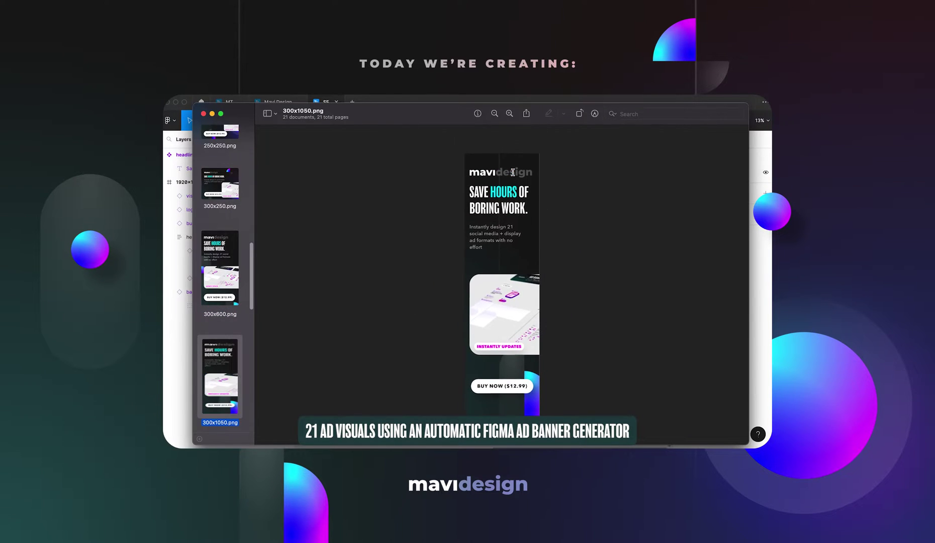
{"action": "key", "text": "Down"}
{"action": "key", "text": "Down"}
{"action": "key", "text": "Down"}
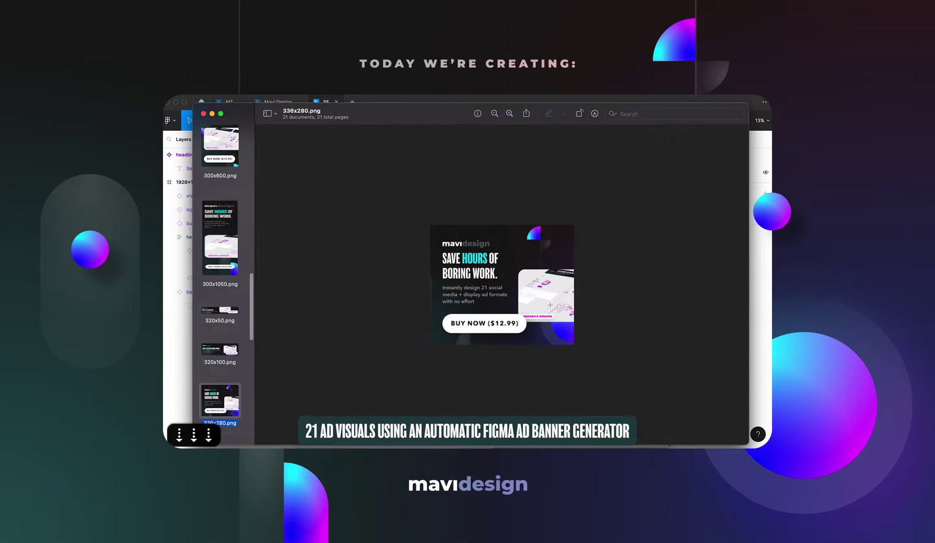
{"action": "key", "text": "Up"}
{"action": "key", "text": "Up"}
{"action": "key", "text": "Up"}
{"action": "key", "text": "Up"}
{"action": "key", "text": "Up"}
{"action": "key", "text": "Up"}
{"action": "key", "text": "Down"}
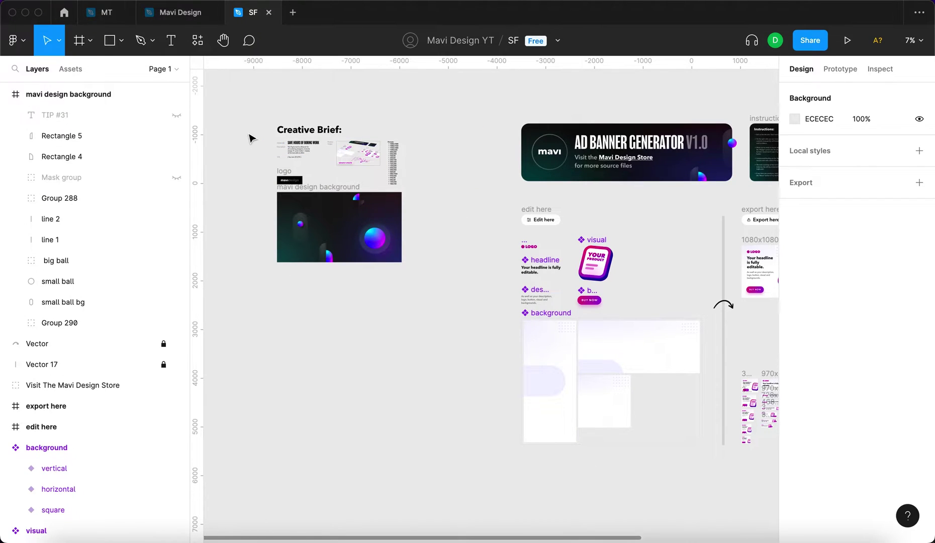
{"action": "scroll", "coordinate": [251, 138], "scroll_direction": "up", "scroll_amount": 8}
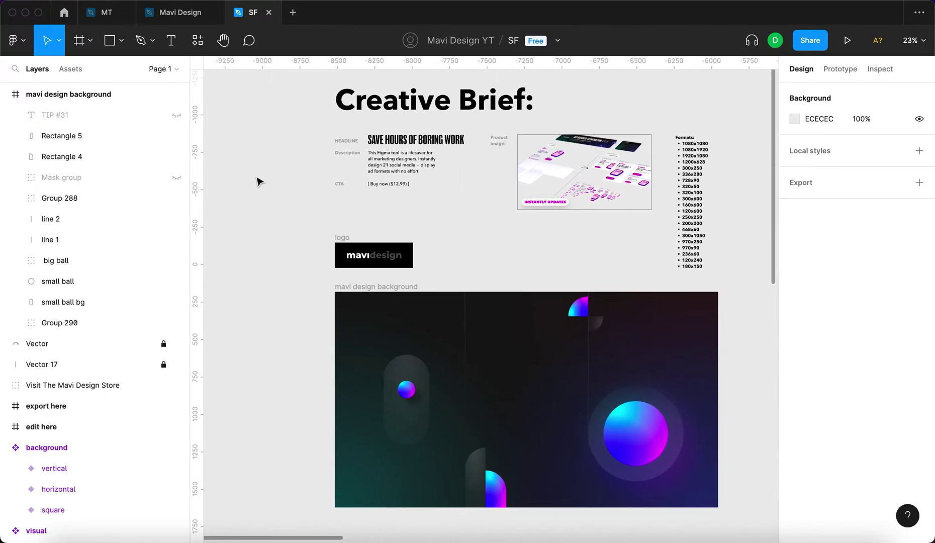
{"action": "scroll", "coordinate": [257, 180], "scroll_direction": "right", "scroll_amount": 2}
{"action": "scroll", "coordinate": [257, 181], "scroll_direction": "up", "scroll_amount": 1}
{"action": "left_click", "coordinate": [439, 389]}
{"action": "left_click", "coordinate": [721, 358]}
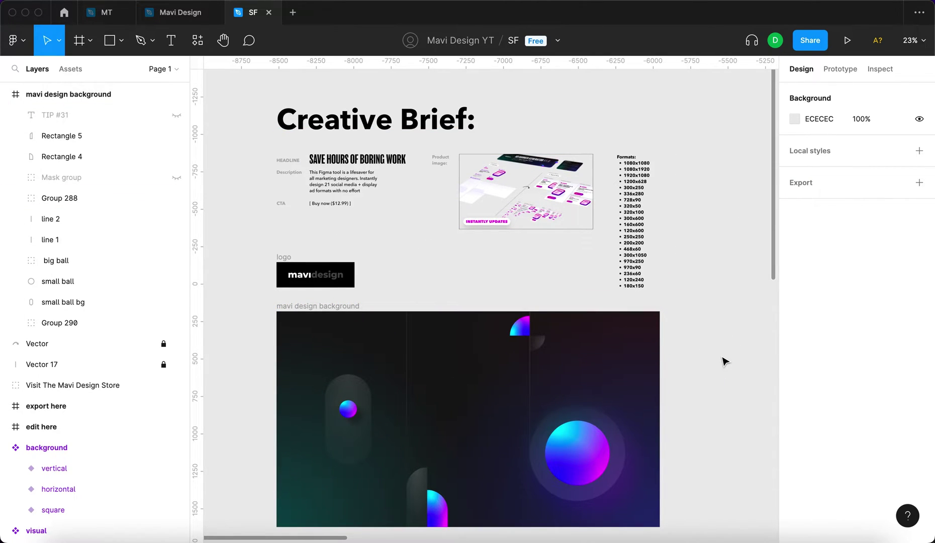
{"action": "left_click", "coordinate": [630, 367]}
{"action": "left_click", "coordinate": [674, 361]}
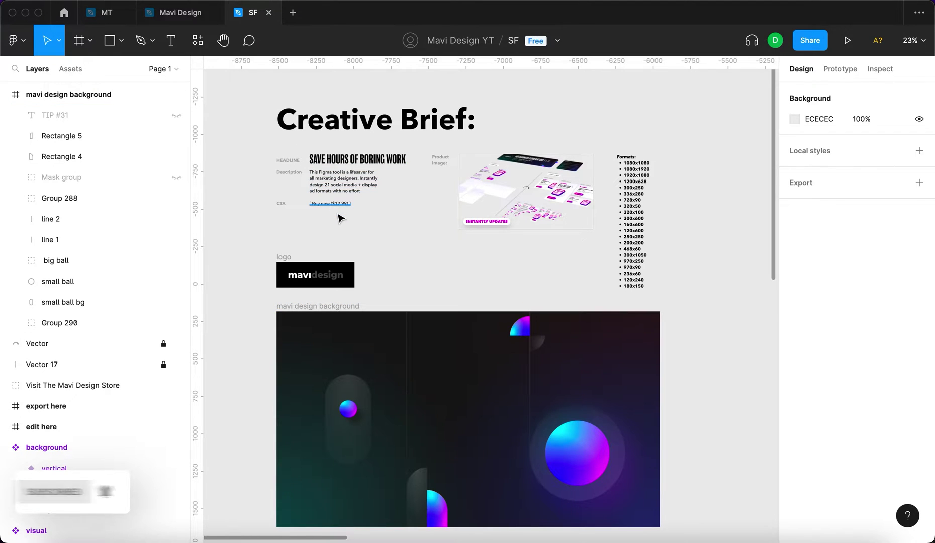
{"action": "scroll", "coordinate": [313, 207], "scroll_direction": "up", "scroll_amount": 5}
{"action": "scroll", "coordinate": [455, 246], "scroll_direction": "right", "scroll_amount": 3}
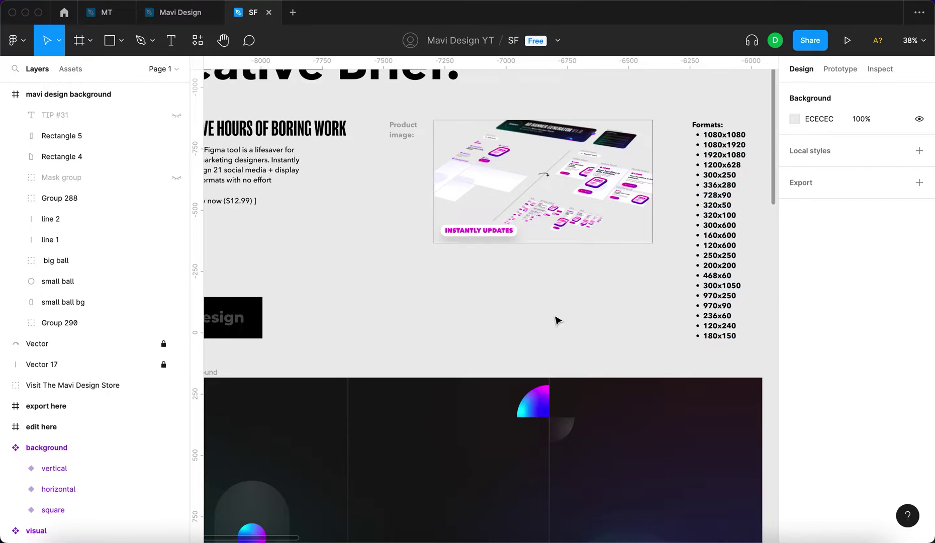
{"action": "scroll", "coordinate": [547, 320], "scroll_direction": "down", "scroll_amount": 5}
{"action": "left_click_drag", "start_coordinate": [546, 320], "coordinate": [341, 265]}
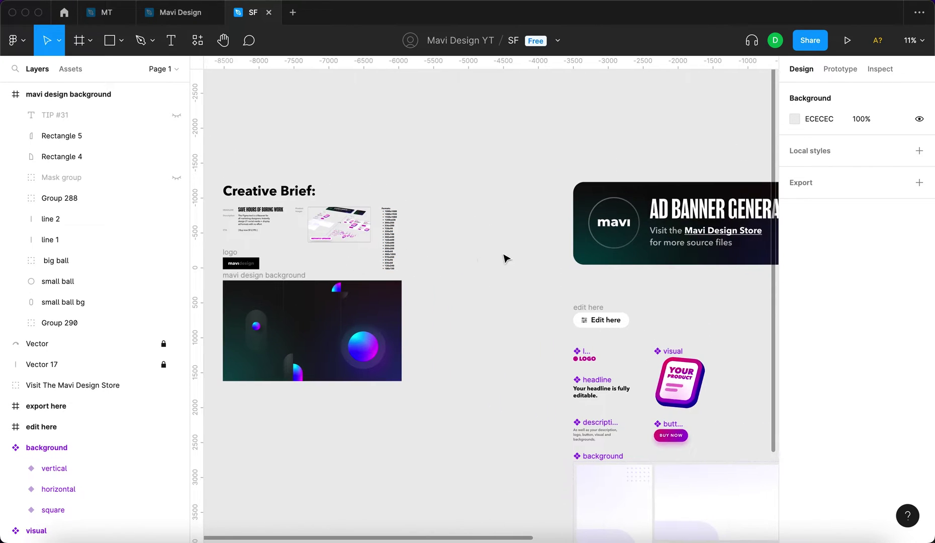
{"action": "scroll", "coordinate": [540, 230], "scroll_direction": "up", "scroll_amount": 4}
{"action": "scroll", "coordinate": [490, 315], "scroll_direction": "down", "scroll_amount": 4}
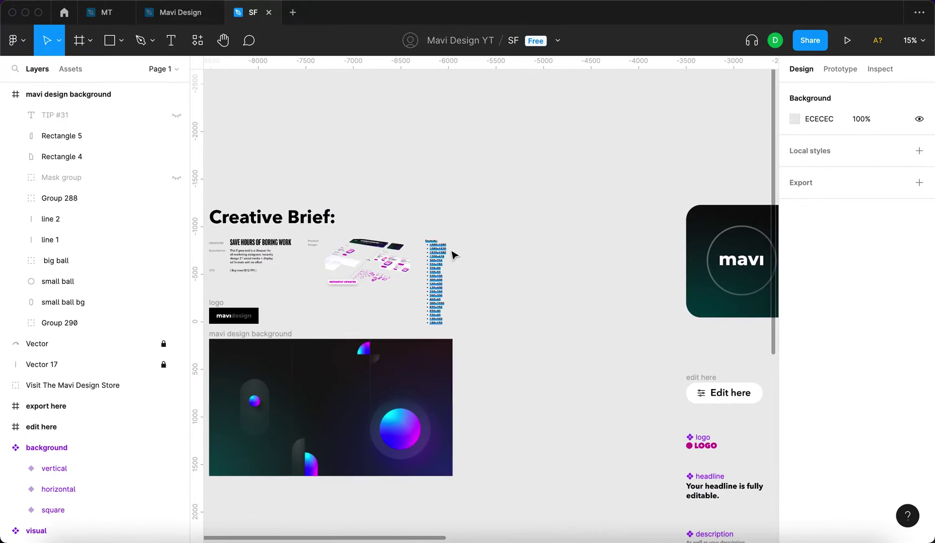
{"action": "scroll", "coordinate": [472, 255], "scroll_direction": "down", "scroll_amount": 3}
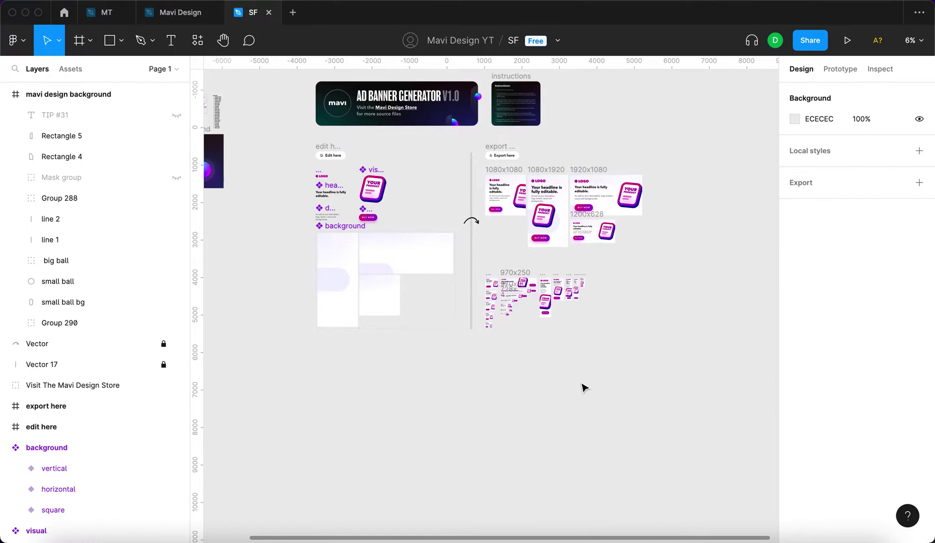
{"action": "left_click_drag", "start_coordinate": [296, 279], "coordinate": [444, 299]}
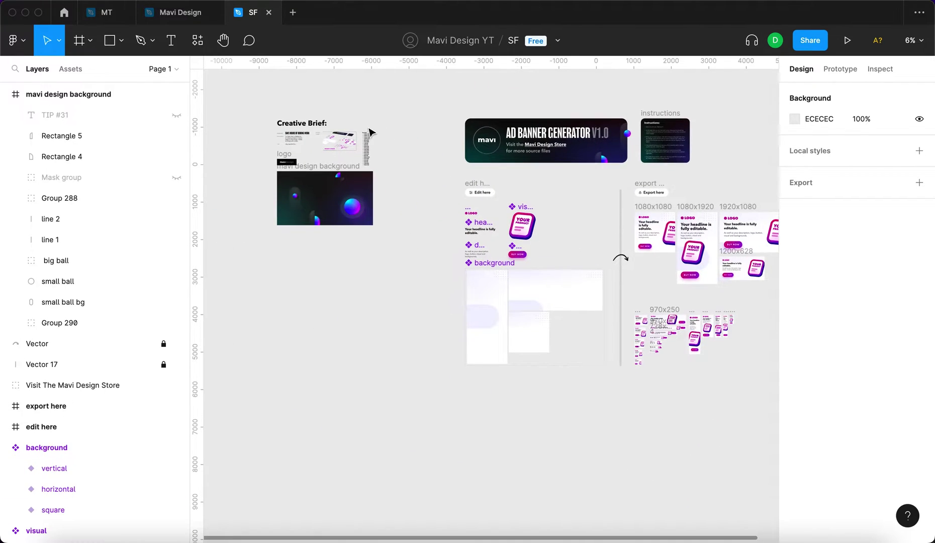
{"action": "scroll", "coordinate": [344, 170], "scroll_direction": "up", "scroll_amount": 10}
{"action": "scroll", "coordinate": [471, 187], "scroll_direction": "up", "scroll_amount": 3}
{"action": "scroll", "coordinate": [472, 187], "scroll_direction": "left", "scroll_amount": 3}
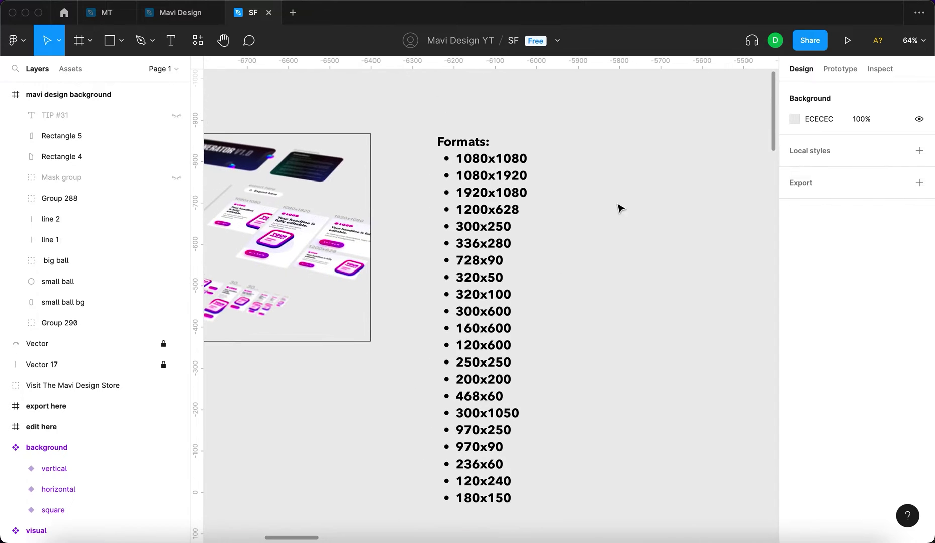
{"action": "scroll", "coordinate": [632, 385], "scroll_direction": "down", "scroll_amount": 3}
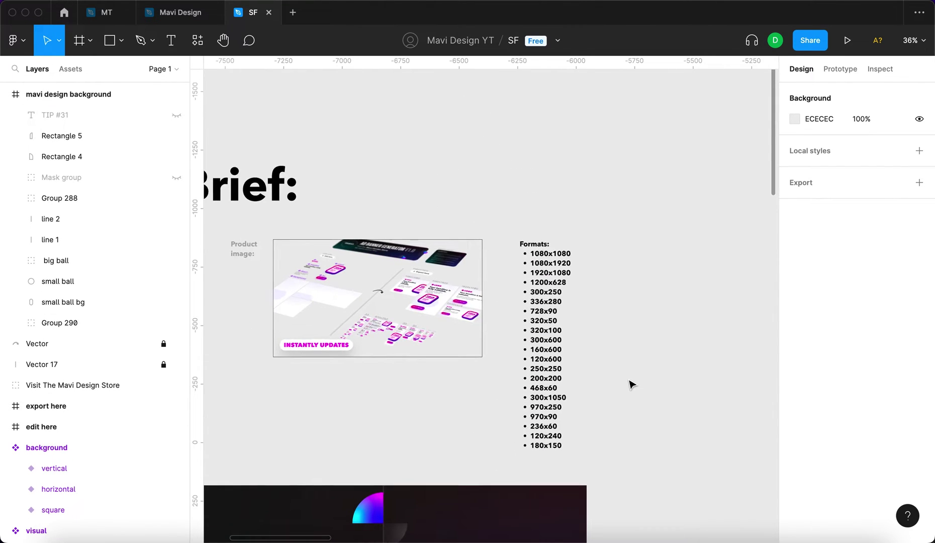
{"action": "scroll", "coordinate": [631, 385], "scroll_direction": "left", "scroll_amount": 3}
{"action": "scroll", "coordinate": [476, 346], "scroll_direction": "down", "scroll_amount": 5}
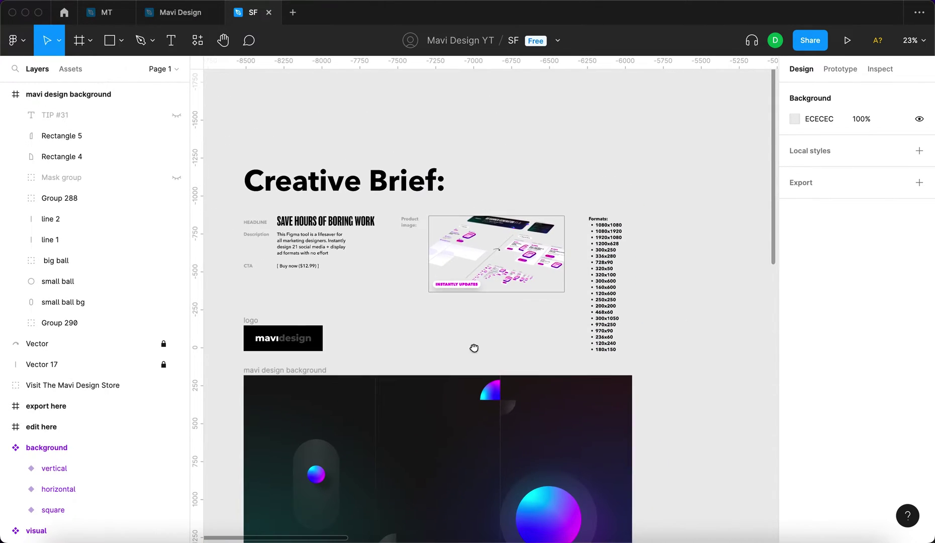
{"action": "scroll", "coordinate": [711, 346], "scroll_direction": "down", "scroll_amount": 5}
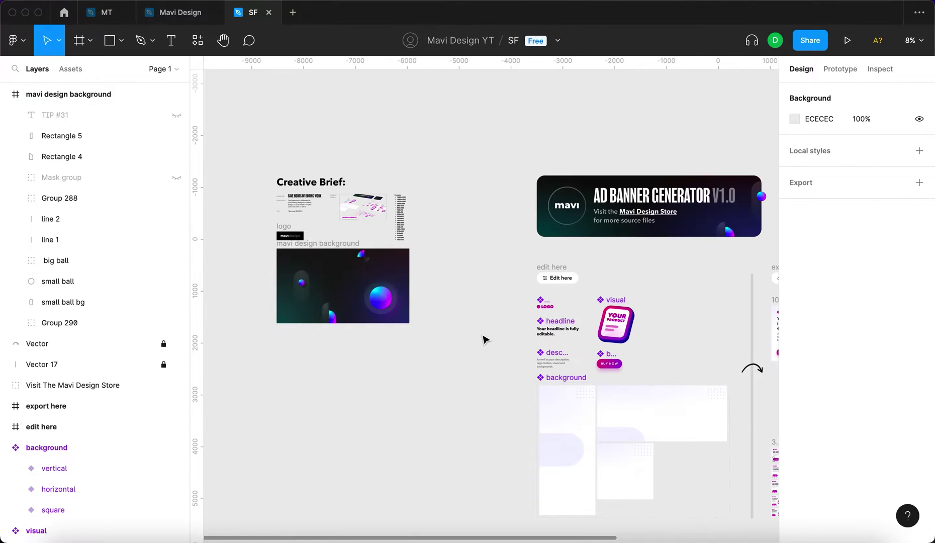
{"action": "left_click_drag", "start_coordinate": [484, 339], "coordinate": [508, 267]}
{"action": "scroll", "coordinate": [297, 136], "scroll_direction": "up", "scroll_amount": 5}
{"action": "scroll", "coordinate": [298, 141], "scroll_direction": "up", "scroll_amount": 2}
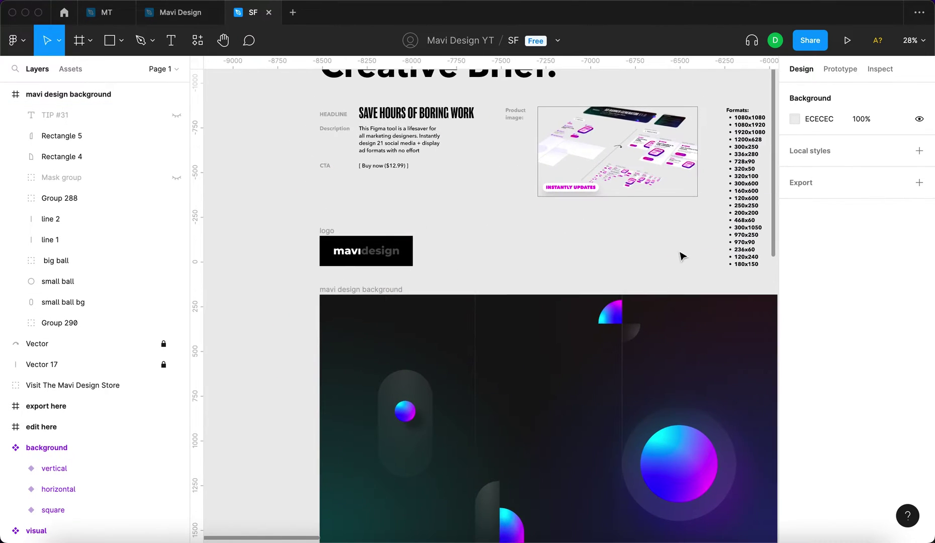
{"action": "scroll", "coordinate": [275, 308], "scroll_direction": "down", "scroll_amount": 5}
{"action": "left_click_drag", "start_coordinate": [570, 350], "coordinate": [240, 102]}
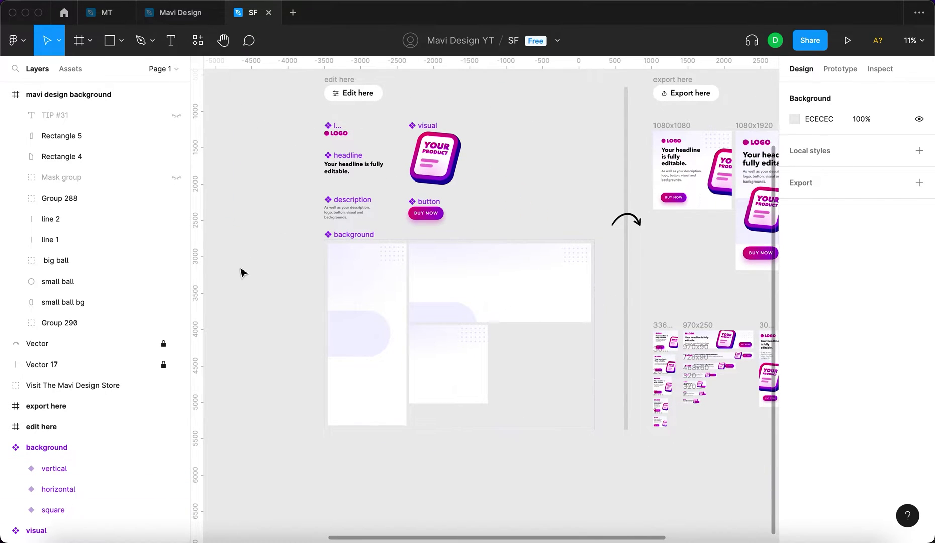
{"action": "scroll", "coordinate": [302, 382], "scroll_direction": "down", "scroll_amount": 5}
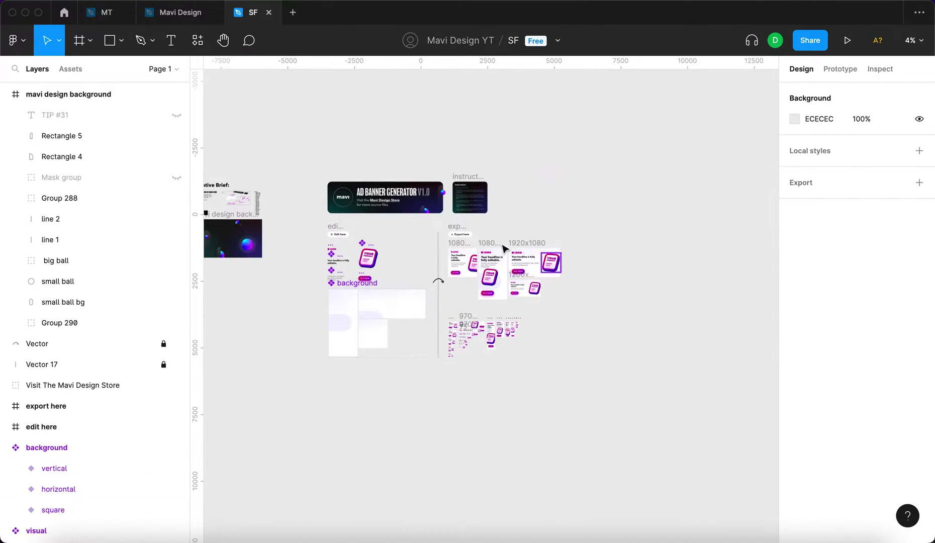
{"action": "scroll", "coordinate": [504, 247], "scroll_direction": "up", "scroll_amount": 3}
{"action": "scroll", "coordinate": [537, 429], "scroll_direction": "left", "scroll_amount": 10}
{"action": "scroll", "coordinate": [536, 430], "scroll_direction": "up", "scroll_amount": 3}
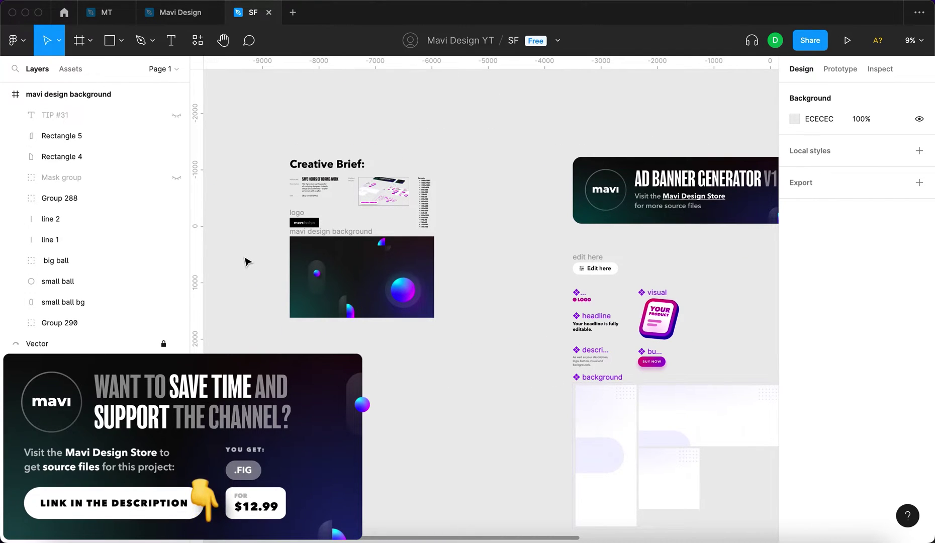
{"action": "scroll", "coordinate": [342, 280], "scroll_direction": "up", "scroll_amount": 10}
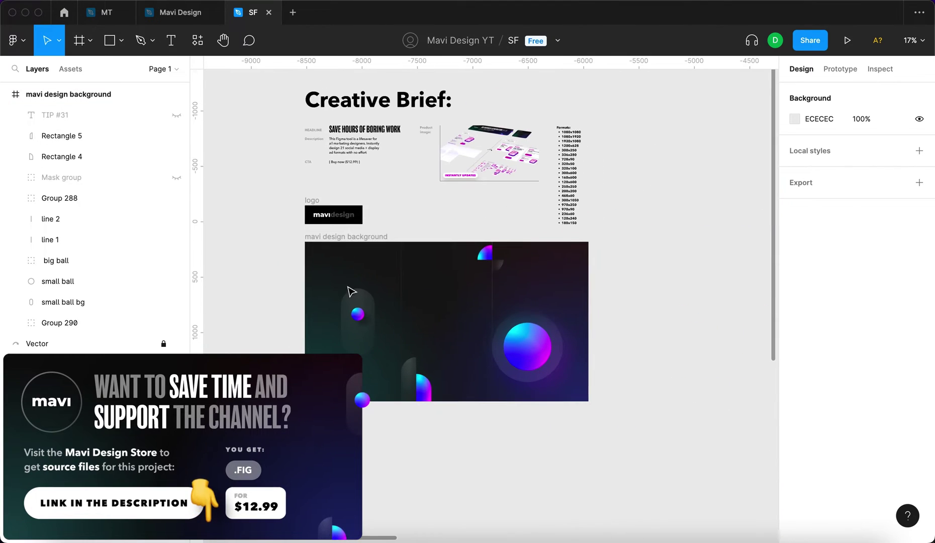
{"action": "scroll", "coordinate": [310, 129], "scroll_direction": "left", "scroll_amount": 3}
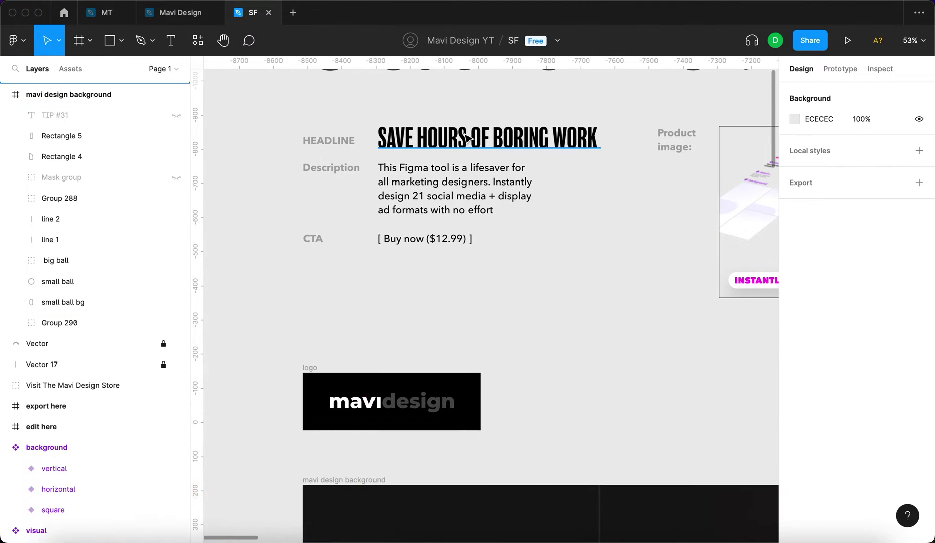
{"action": "left_click", "coordinate": [399, 142]}
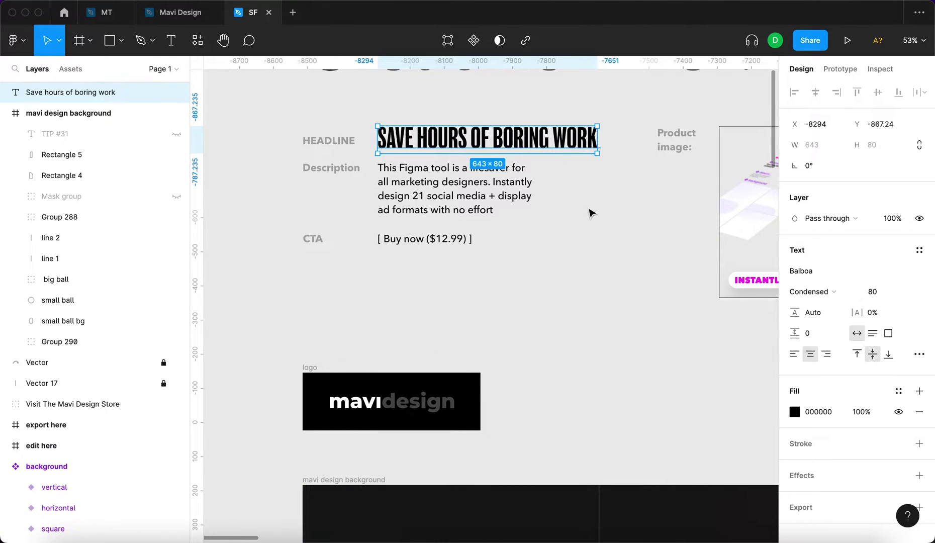
{"action": "left_click", "coordinate": [617, 233]}
{"action": "scroll", "coordinate": [618, 234], "scroll_direction": "down", "scroll_amount": 6}
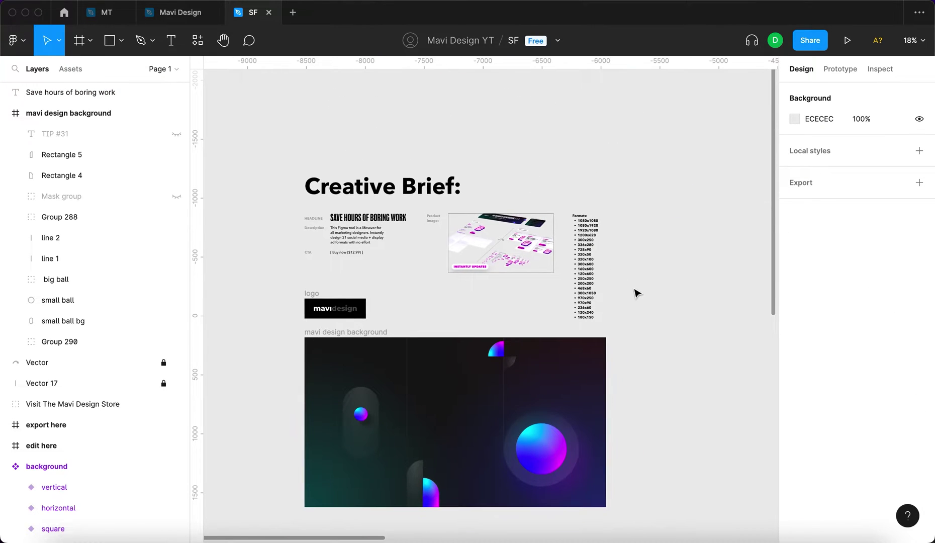
{"action": "scroll", "coordinate": [635, 293], "scroll_direction": "down", "scroll_amount": 2}
{"action": "scroll", "coordinate": [553, 256], "scroll_direction": "right", "scroll_amount": 5}
{"action": "scroll", "coordinate": [446, 232], "scroll_direction": "left", "scroll_amount": 5}
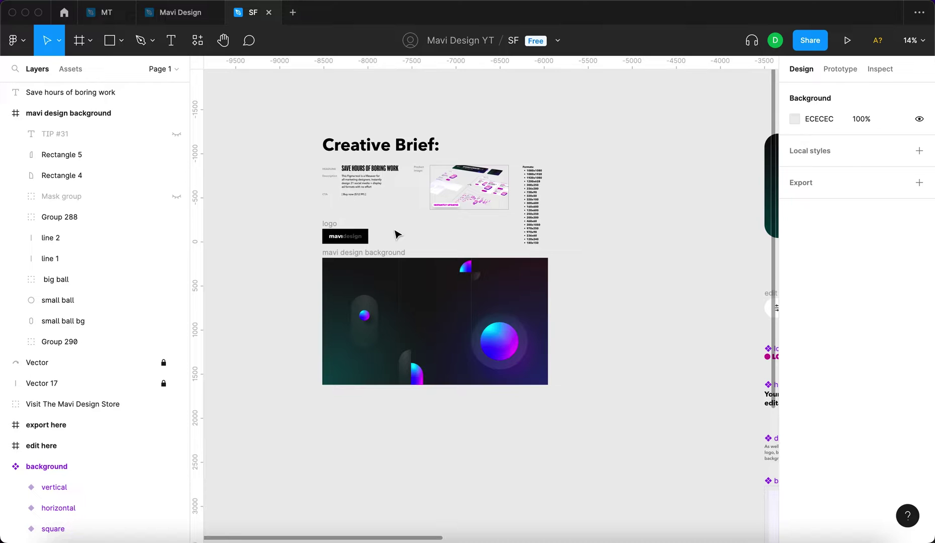
{"action": "scroll", "coordinate": [352, 177], "scroll_direction": "up", "scroll_amount": 5}
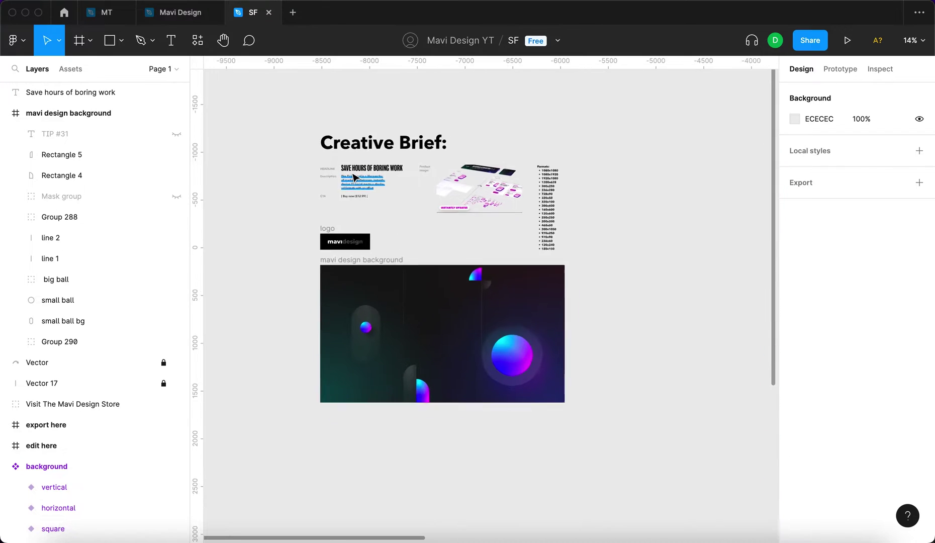
{"action": "left_click", "coordinate": [354, 168]}
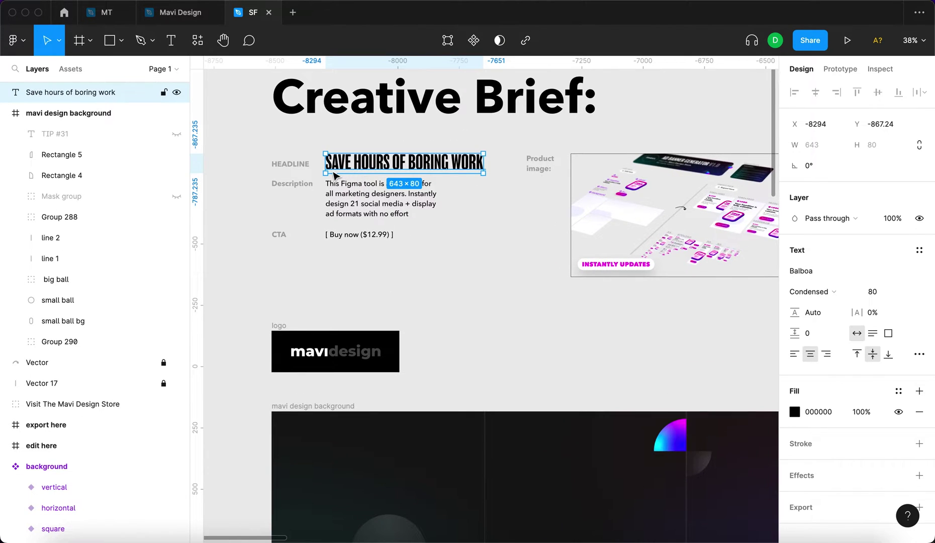
{"action": "left_click", "coordinate": [495, 244]}
{"action": "left_click", "coordinate": [442, 169]}
{"action": "left_click", "coordinate": [491, 311]}
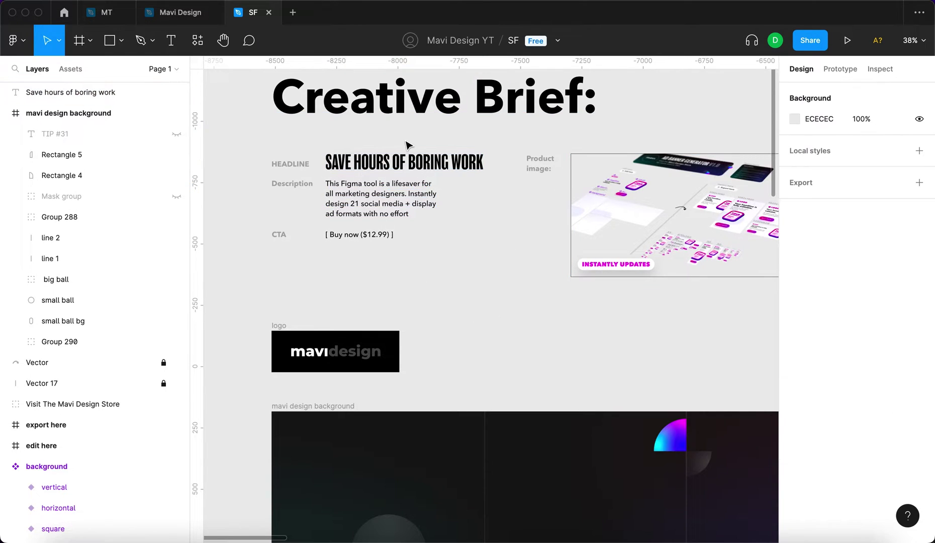
{"action": "left_click", "coordinate": [417, 168]}
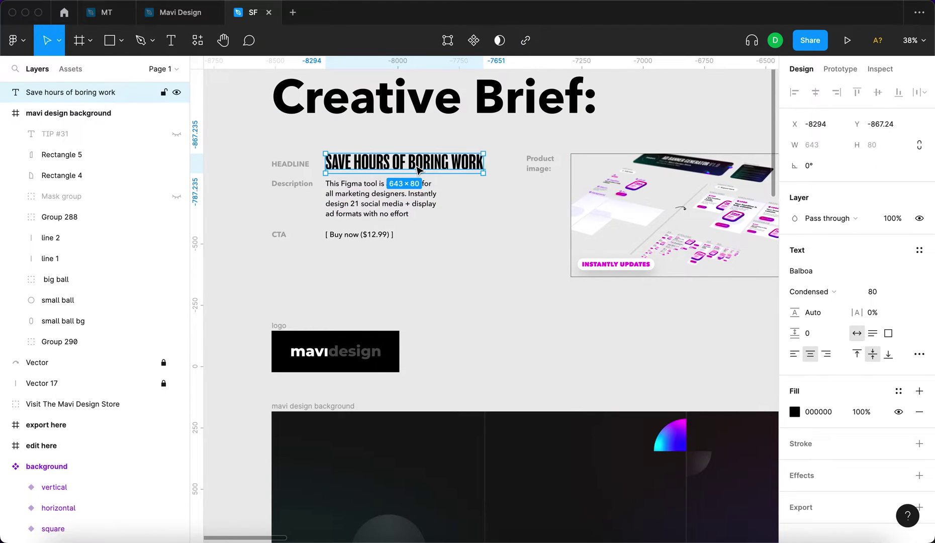
{"action": "left_click", "coordinate": [662, 337]}
{"action": "scroll", "coordinate": [659, 331], "scroll_direction": "down", "scroll_amount": 5}
{"action": "left_click_drag", "start_coordinate": [658, 327], "coordinate": [258, 214]}
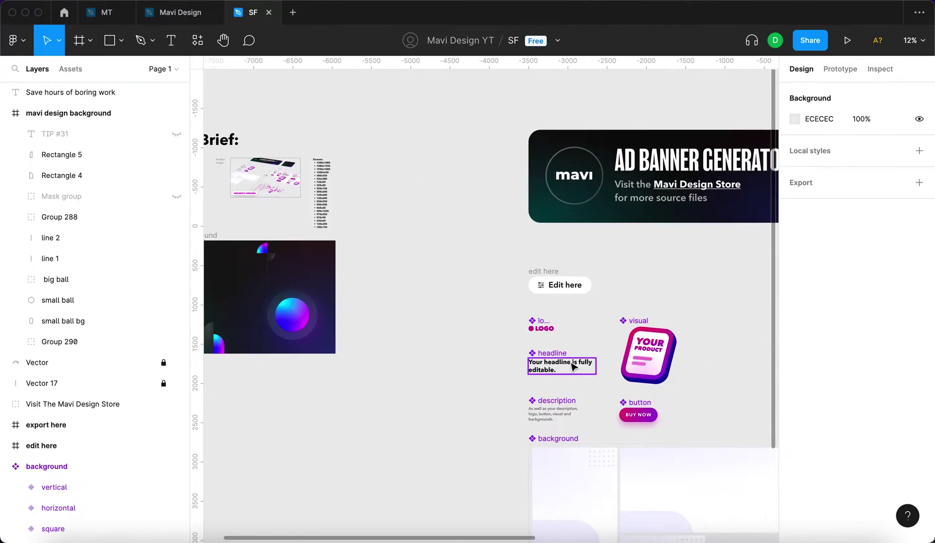
{"action": "scroll", "coordinate": [470, 343], "scroll_direction": "down", "scroll_amount": 5}
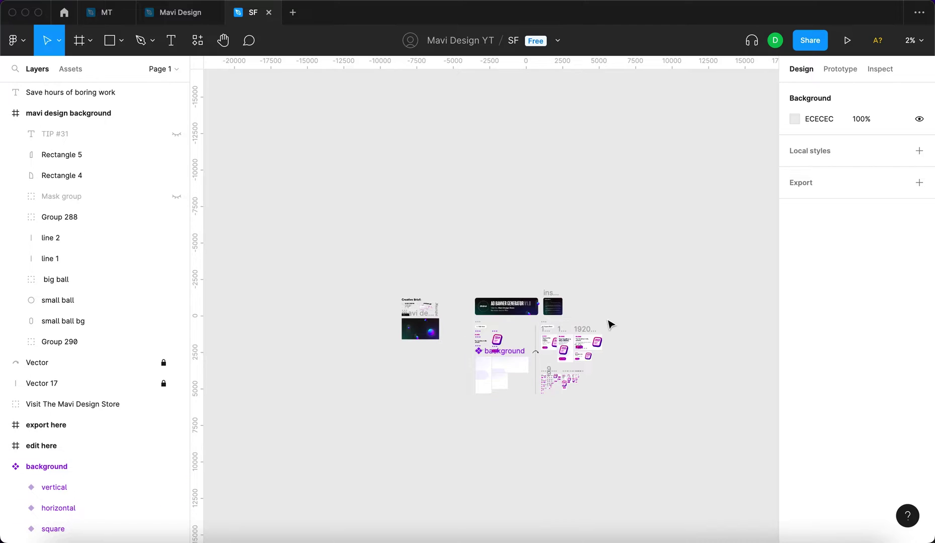
{"action": "scroll", "coordinate": [586, 381], "scroll_direction": "up", "scroll_amount": 5}
{"action": "left_click_drag", "start_coordinate": [363, 273], "coordinate": [641, 311]}
{"action": "left_click", "coordinate": [235, 145]}
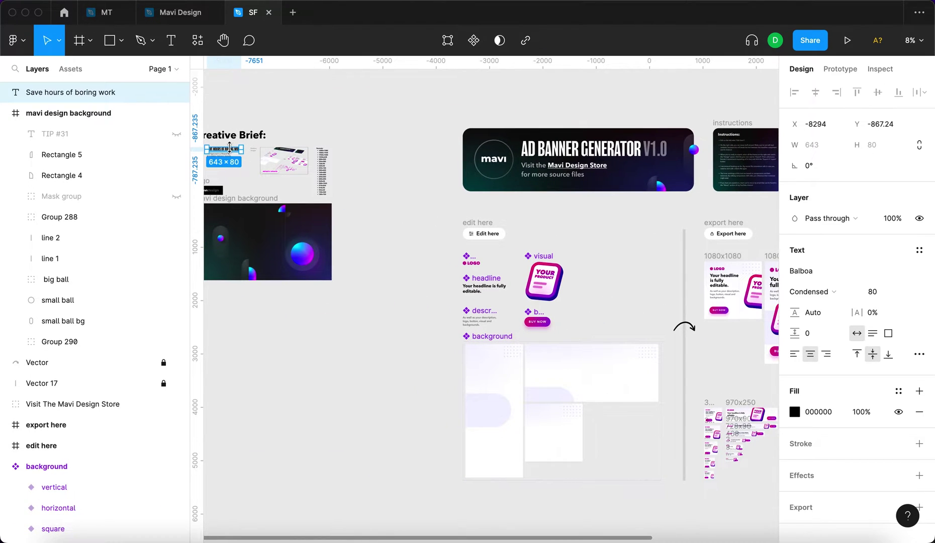
Place a copy of the brief's headline beside the editor and select the headline's text layer
{"action": "left_click_drag", "start_coordinate": [234, 153], "coordinate": [452, 293], "text": "alt"}
{"action": "scroll", "coordinate": [452, 294], "scroll_direction": "up", "scroll_amount": 3}
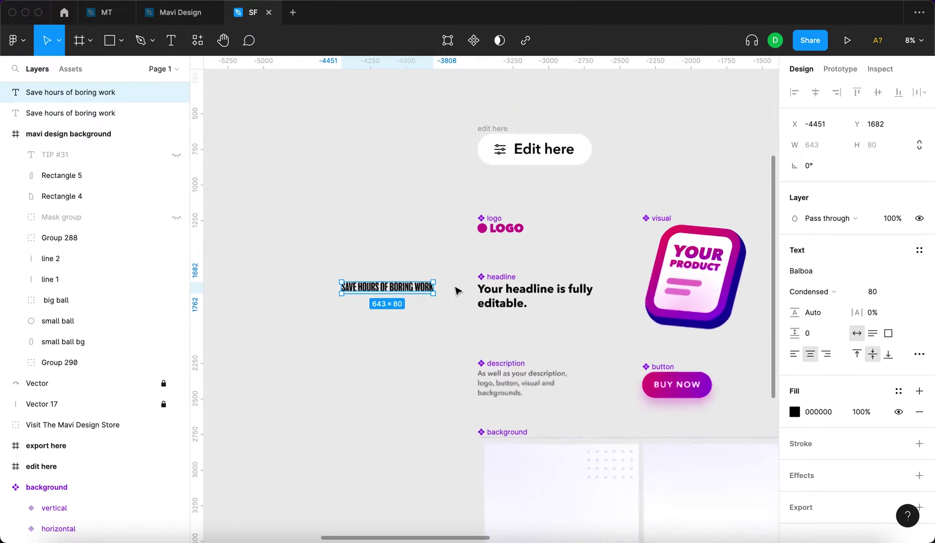
{"action": "left_click", "coordinate": [502, 294]}
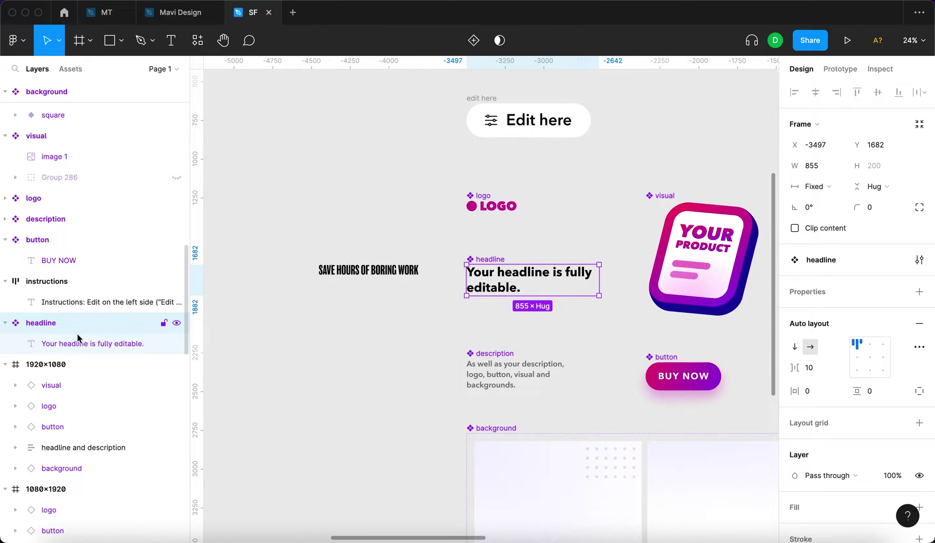
{"action": "double_click", "coordinate": [510, 293]}
{"action": "scroll", "coordinate": [502, 295], "scroll_direction": "down", "scroll_amount": 5}
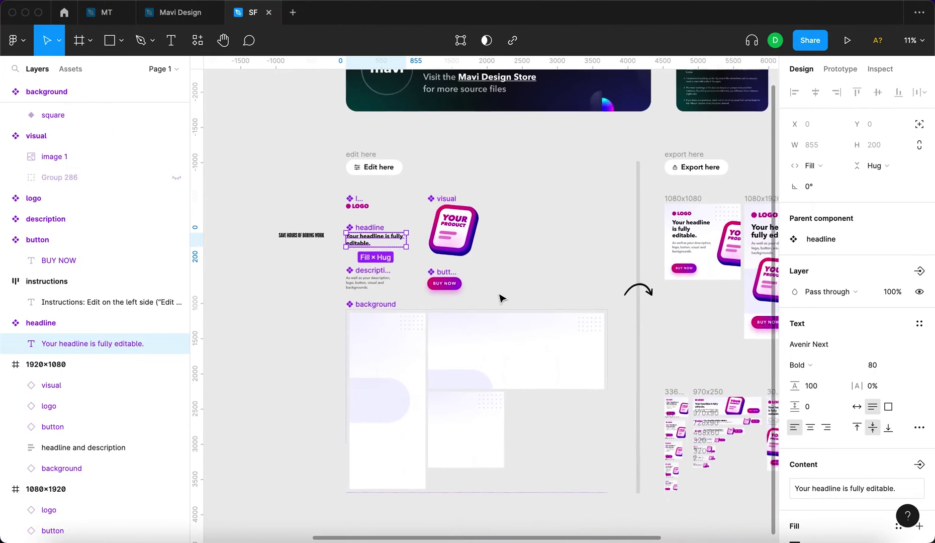
{"action": "scroll", "coordinate": [497, 200], "scroll_direction": "down", "scroll_amount": 3}
{"action": "scroll", "coordinate": [497, 200], "scroll_direction": "right", "scroll_amount": 3}
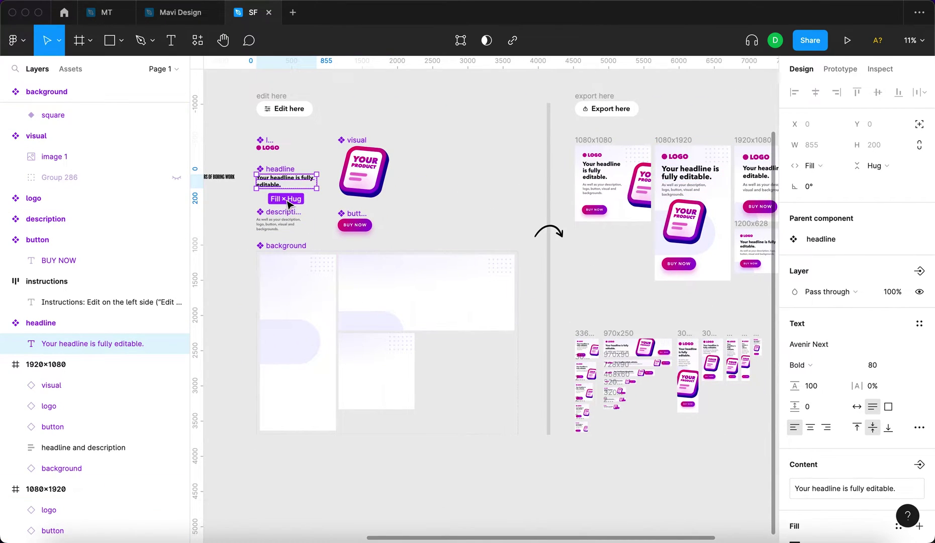
{"action": "left_click", "coordinate": [50, 323]}
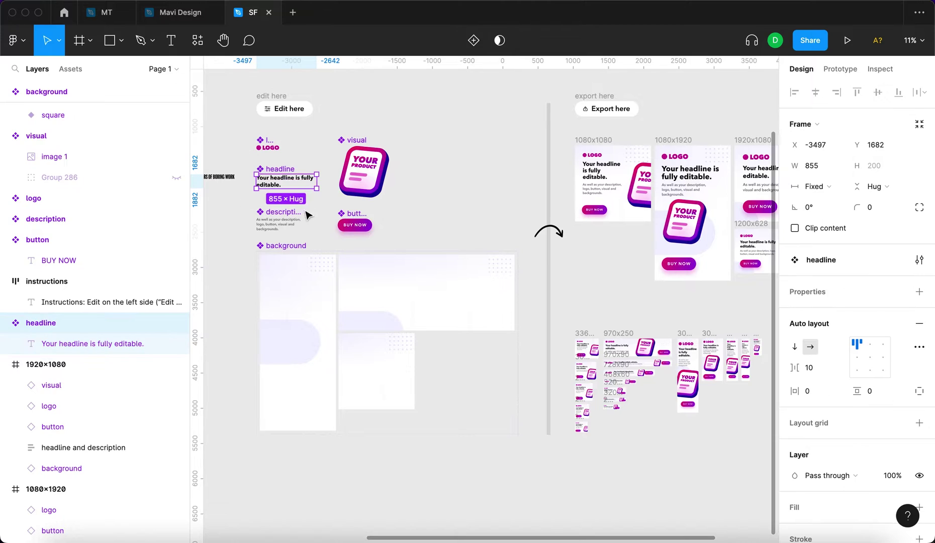
{"action": "left_click", "coordinate": [70, 343]}
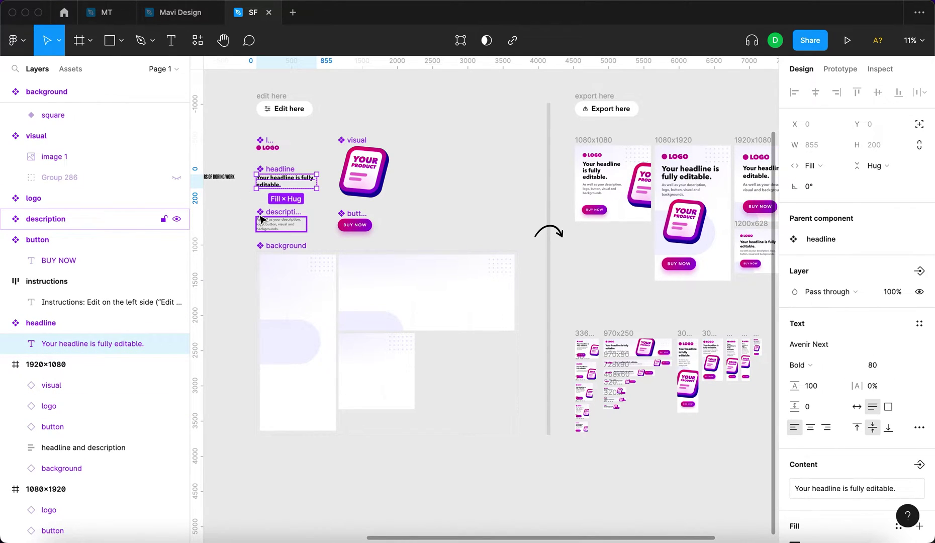
Change the headline component's text to 'Save hours of boring work'
{"action": "key", "text": "Return"}
{"action": "type", "text": "S"}
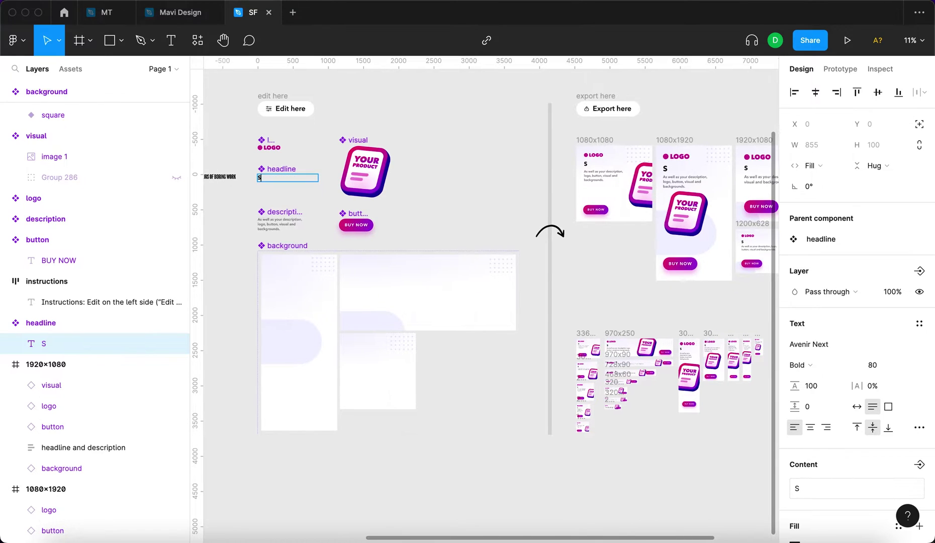
{"action": "type", "text": "ave hours of boring work."}
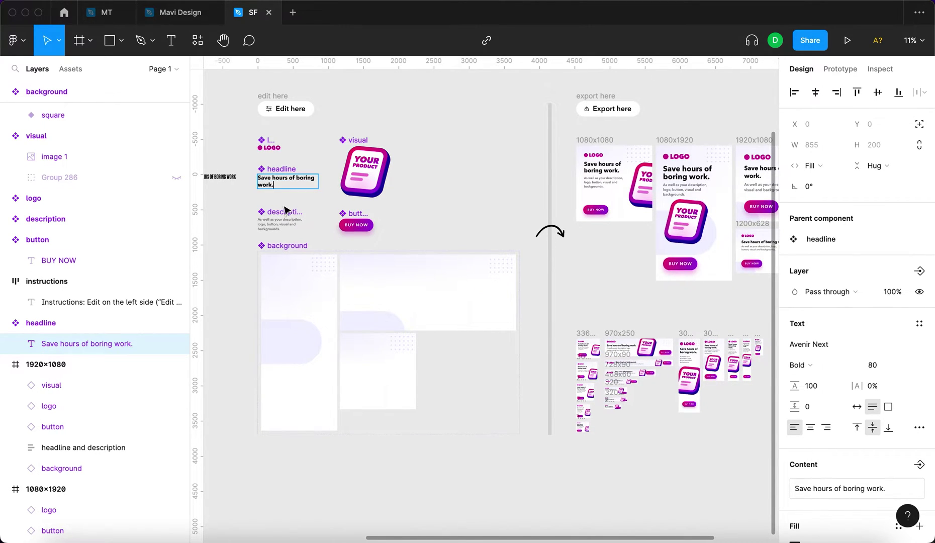
{"action": "key", "text": "Escape"}
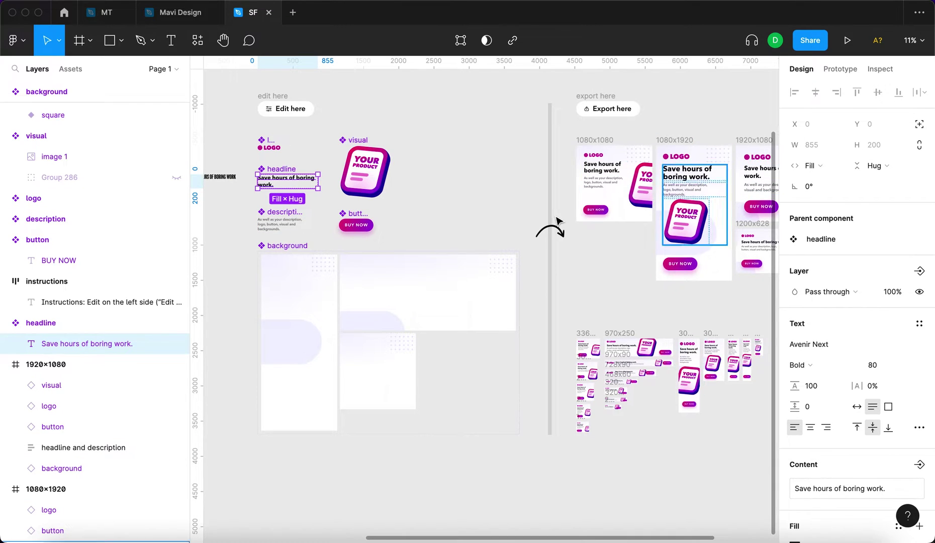
{"action": "left_click", "coordinate": [840, 346]}
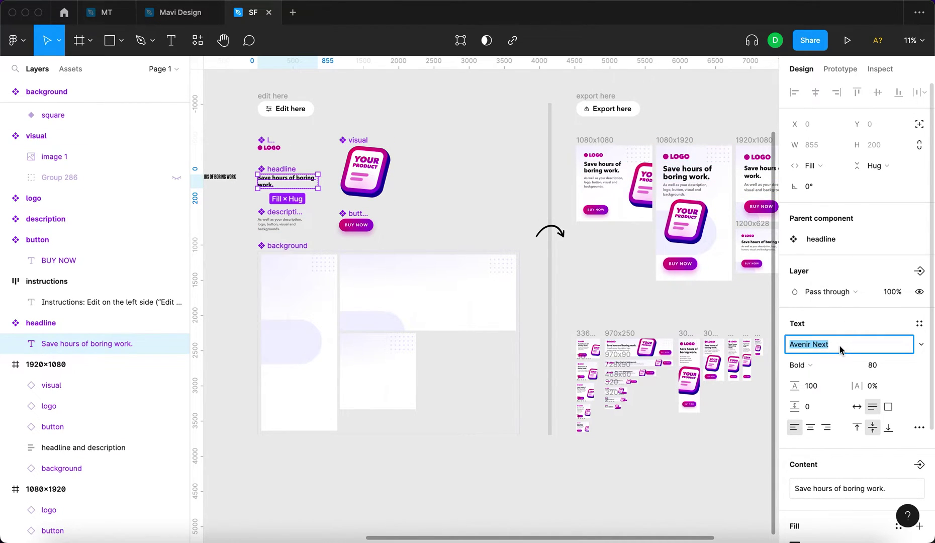
Set the headline font to Balboa in the Condensed style
{"action": "key", "text": "Return"}
{"action": "left_click", "coordinate": [802, 365]}
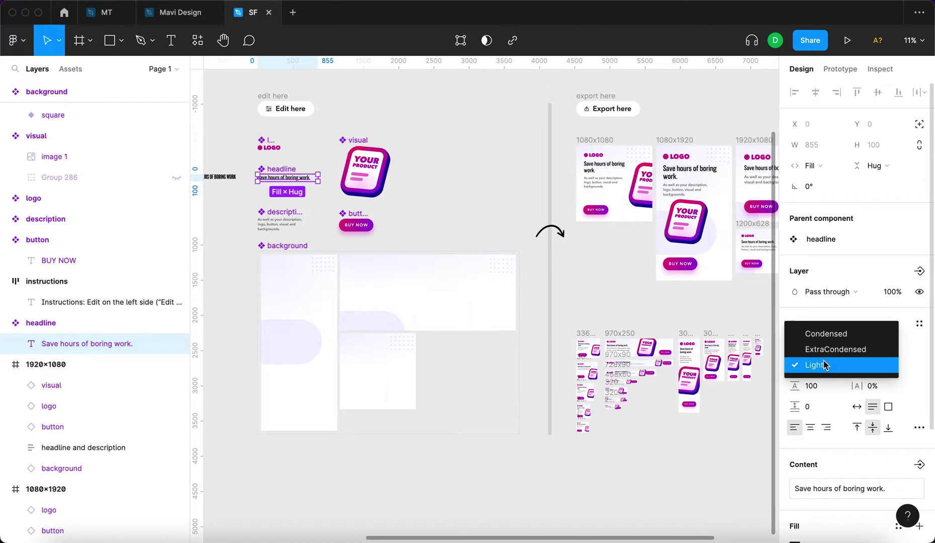
{"action": "left_click", "coordinate": [826, 334]}
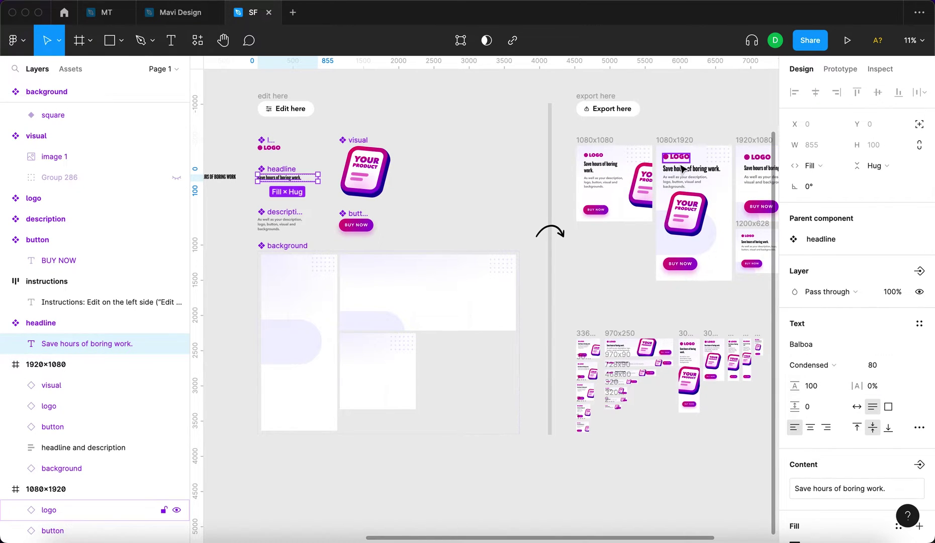
{"action": "scroll", "coordinate": [642, 154], "scroll_direction": "up", "scroll_amount": 5}
{"action": "scroll", "coordinate": [641, 154], "scroll_direction": "down", "scroll_amount": 3}
{"action": "scroll", "coordinate": [695, 386], "scroll_direction": "down", "scroll_amount": 2}
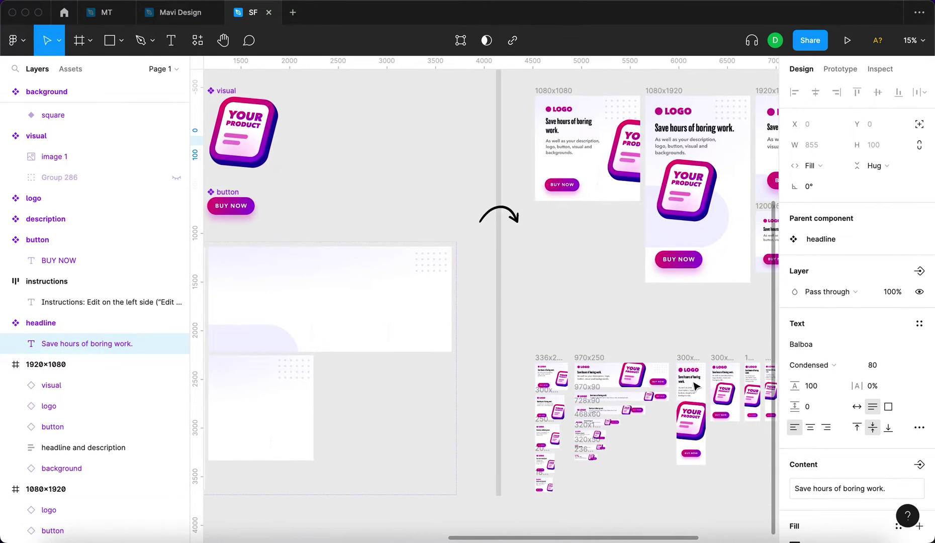
{"action": "scroll", "coordinate": [635, 313], "scroll_direction": "left", "scroll_amount": 8}
{"action": "scroll", "coordinate": [635, 313], "scroll_direction": "up", "scroll_amount": 2}
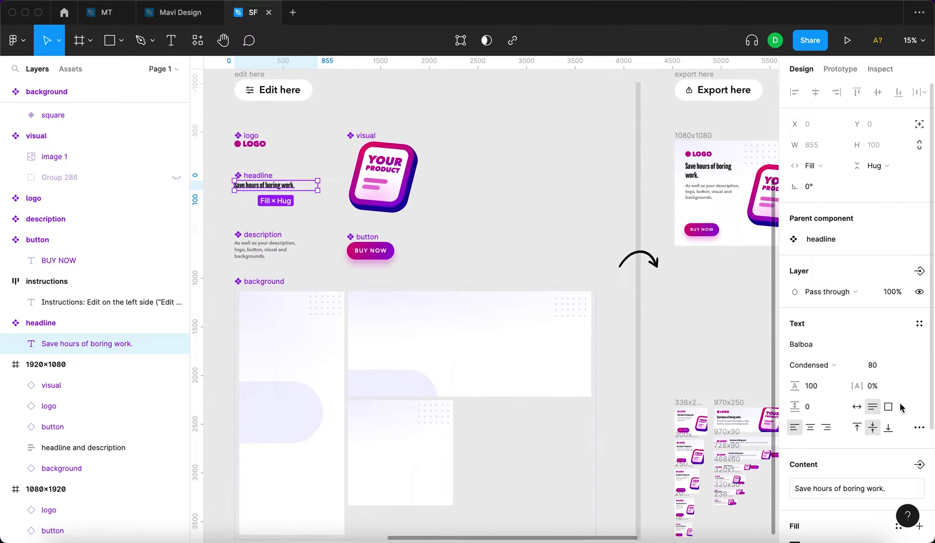
Set the headline's case to all uppercase in the type settings
{"action": "left_click", "coordinate": [918, 427]}
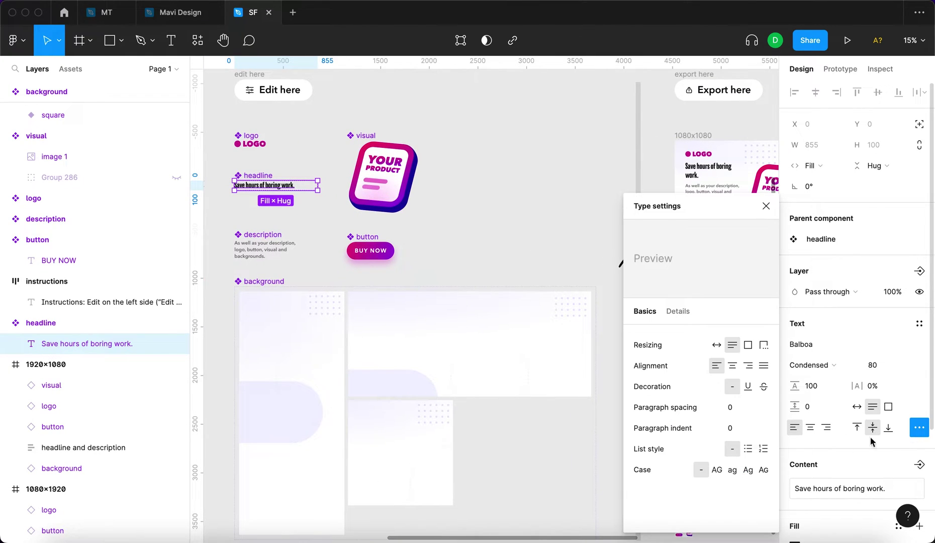
{"action": "left_click", "coordinate": [716, 469]}
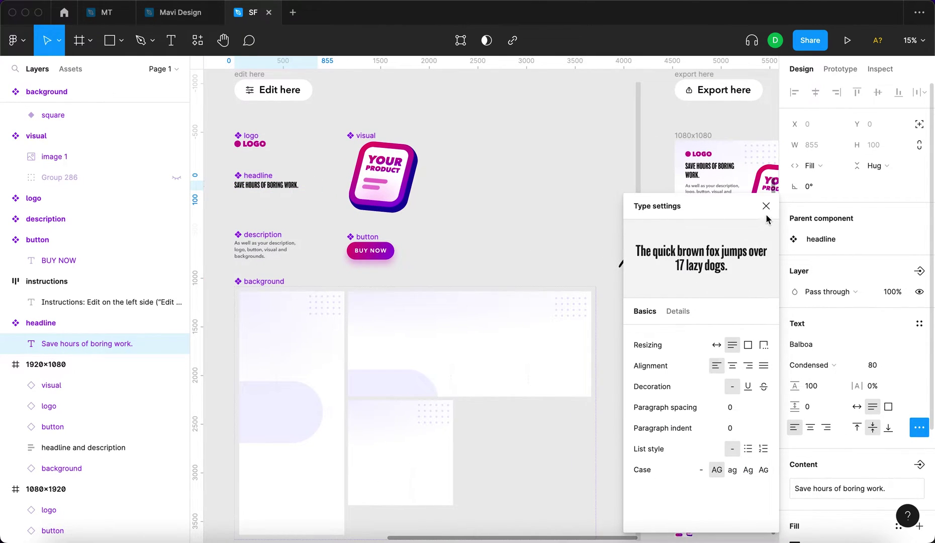
{"action": "left_click", "coordinate": [571, 189]}
{"action": "left_click", "coordinate": [571, 188]}
{"action": "scroll", "coordinate": [571, 189], "scroll_direction": "right", "scroll_amount": 5}
Select the creative brief's description text to take its copy
{"action": "scroll", "coordinate": [692, 288], "scroll_direction": "down", "scroll_amount": 2}
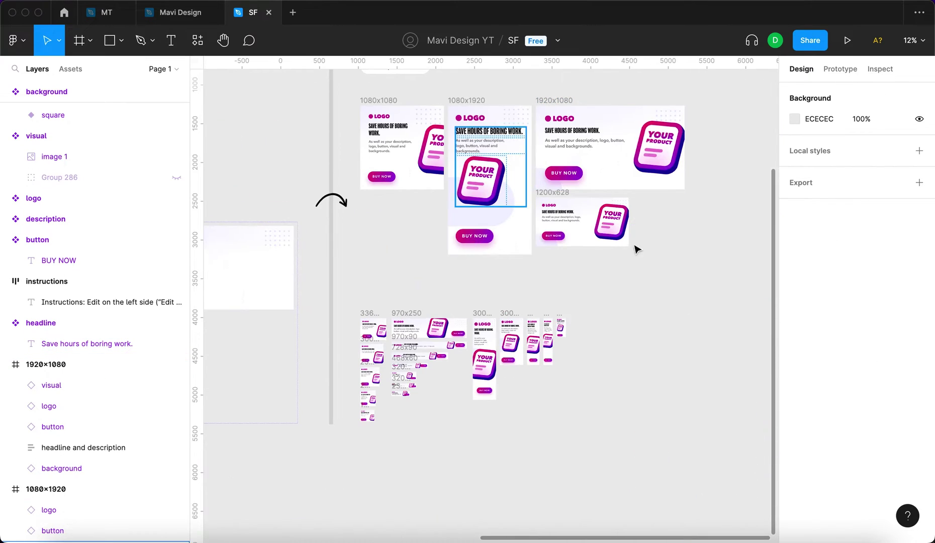
{"action": "scroll", "coordinate": [468, 124], "scroll_direction": "left", "scroll_amount": 3}
{"action": "scroll", "coordinate": [467, 151], "scroll_direction": "left", "scroll_amount": 10}
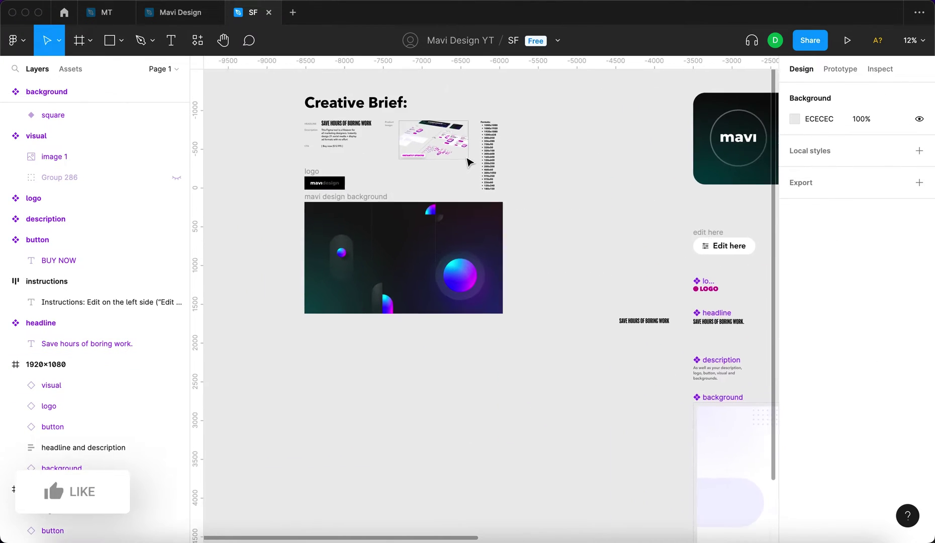
{"action": "scroll", "coordinate": [283, 129], "scroll_direction": "up", "scroll_amount": 5}
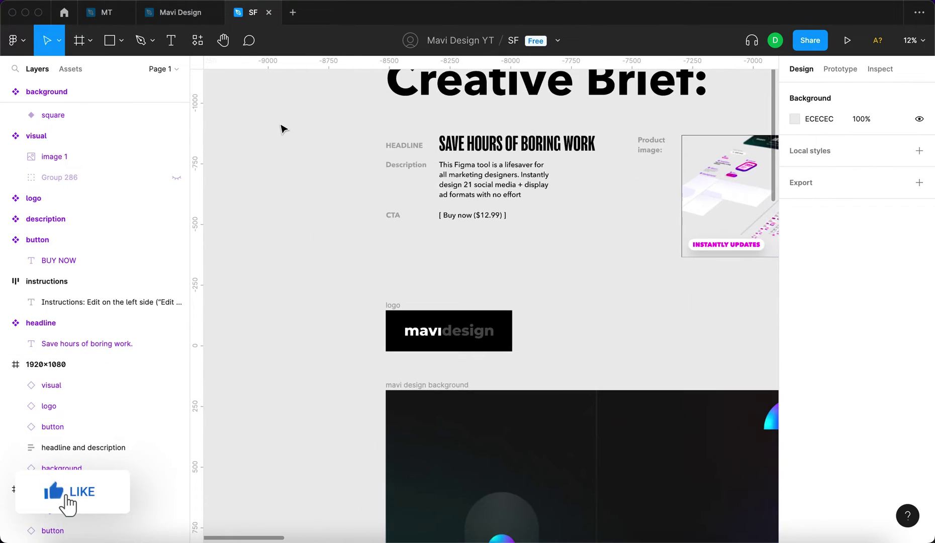
{"action": "left_click", "coordinate": [531, 183]}
{"action": "scroll", "coordinate": [530, 183], "scroll_direction": "up", "scroll_amount": 10}
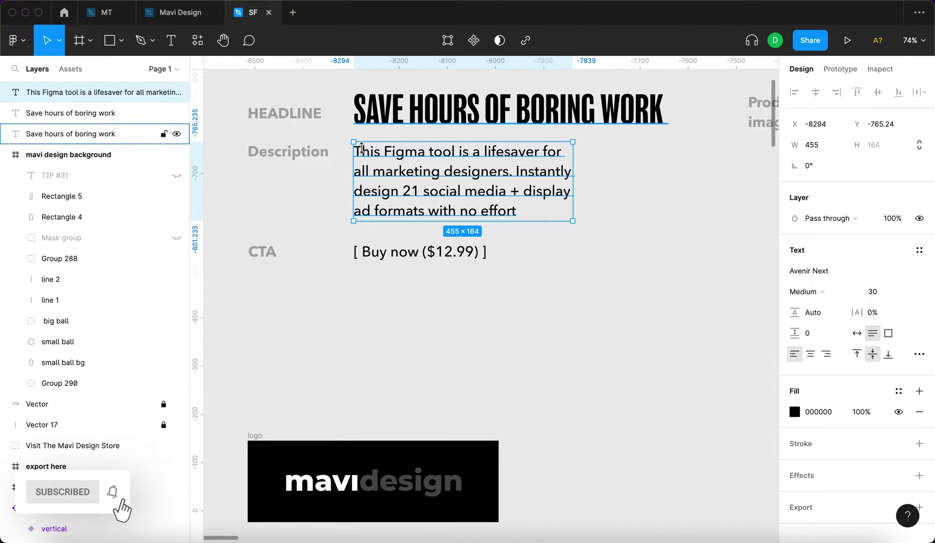
{"action": "double_click", "coordinate": [524, 174]}
{"action": "key", "text": "ctrl+c"}
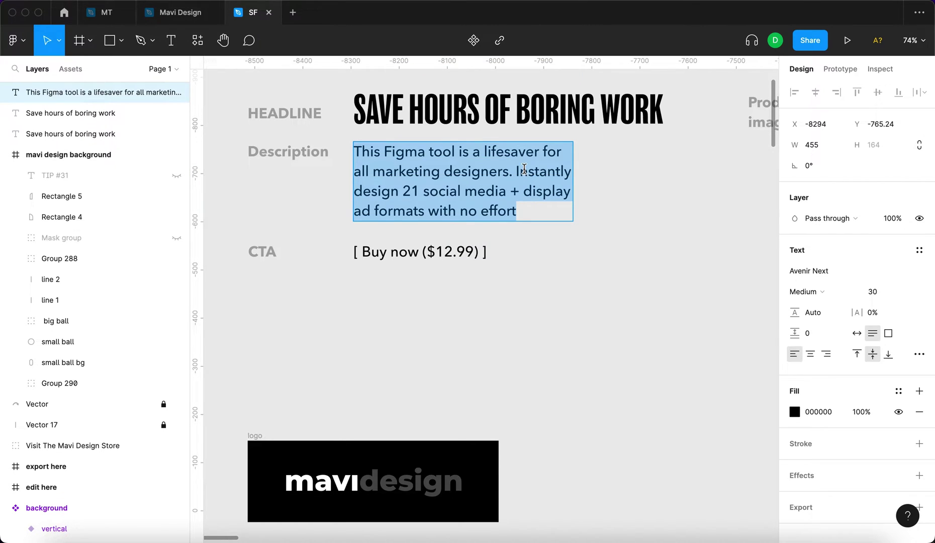
{"action": "key", "text": "Escape"}
Paste the brief's description over the description component's content text
{"action": "scroll", "coordinate": [585, 223], "scroll_direction": "down", "scroll_amount": 5}
{"action": "scroll", "coordinate": [589, 226], "scroll_direction": "right", "scroll_amount": 10}
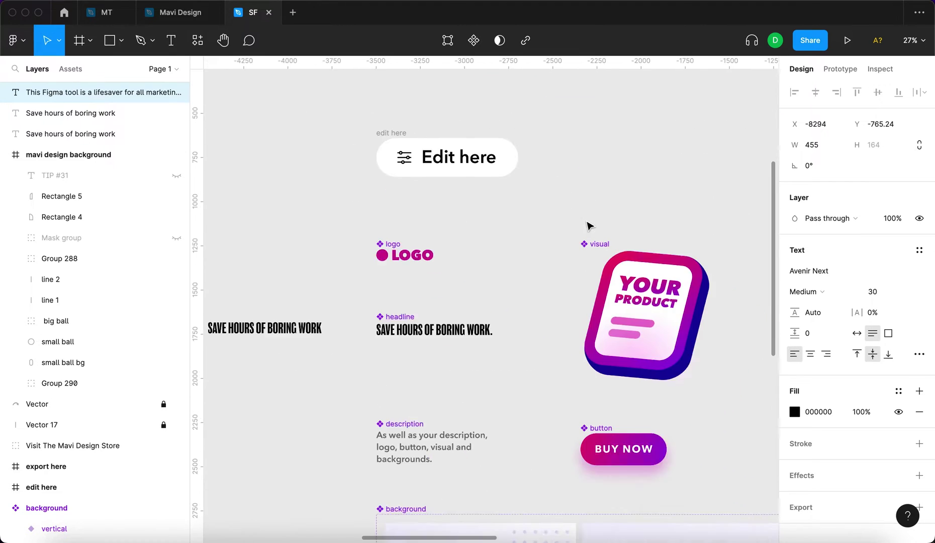
{"action": "scroll", "coordinate": [432, 348], "scroll_direction": "down", "scroll_amount": 5}
{"action": "left_click", "coordinate": [442, 307]}
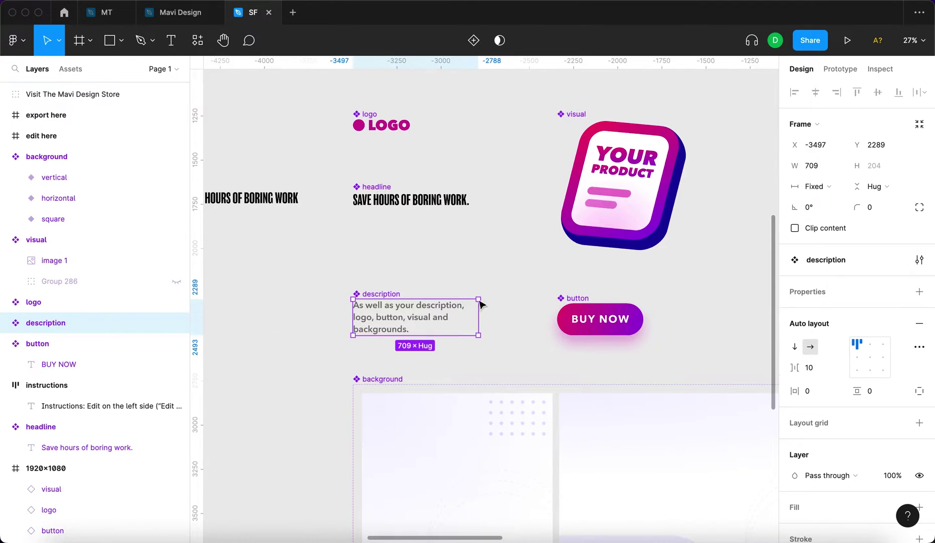
{"action": "left_click", "coordinate": [7, 323]}
{"action": "left_click", "coordinate": [65, 344]}
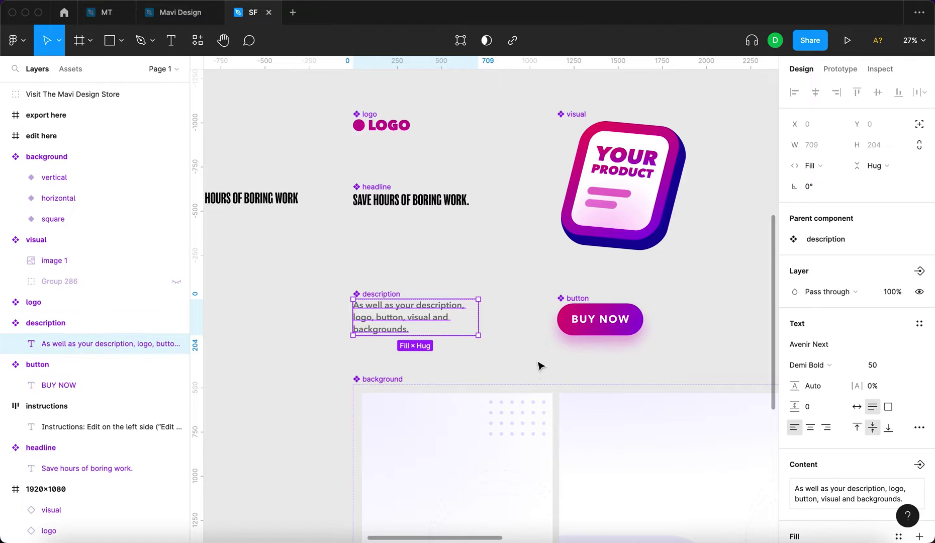
{"action": "scroll", "coordinate": [824, 437], "scroll_direction": "down", "scroll_amount": 3}
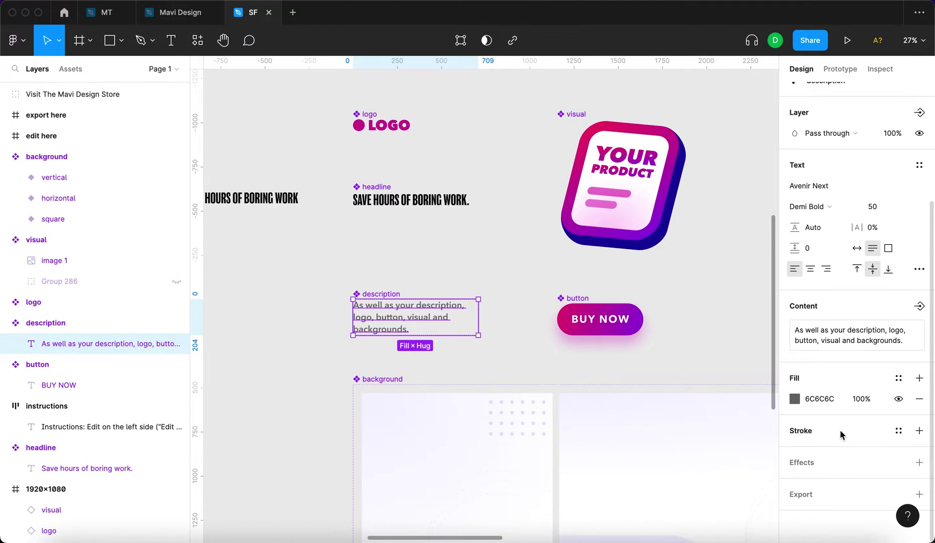
{"action": "left_click", "coordinate": [875, 341]}
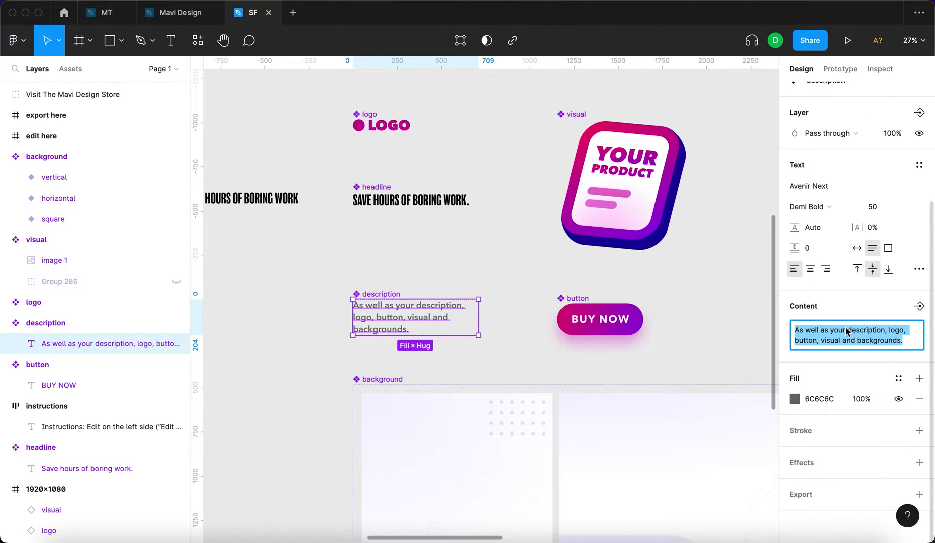
{"action": "key", "text": "ctrl+v"}
{"action": "left_click", "coordinate": [286, 360]}
{"action": "scroll", "coordinate": [285, 361], "scroll_direction": "down", "scroll_amount": 5}
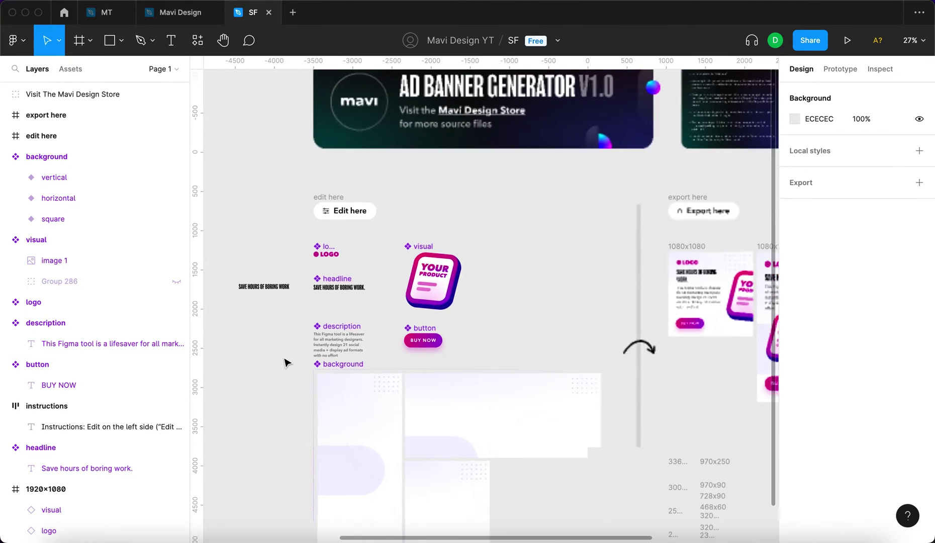
{"action": "scroll", "coordinate": [588, 324], "scroll_direction": "right", "scroll_amount": 3}
{"action": "scroll", "coordinate": [588, 324], "scroll_direction": "down", "scroll_amount": 2}
{"action": "scroll", "coordinate": [593, 220], "scroll_direction": "up", "scroll_amount": 5}
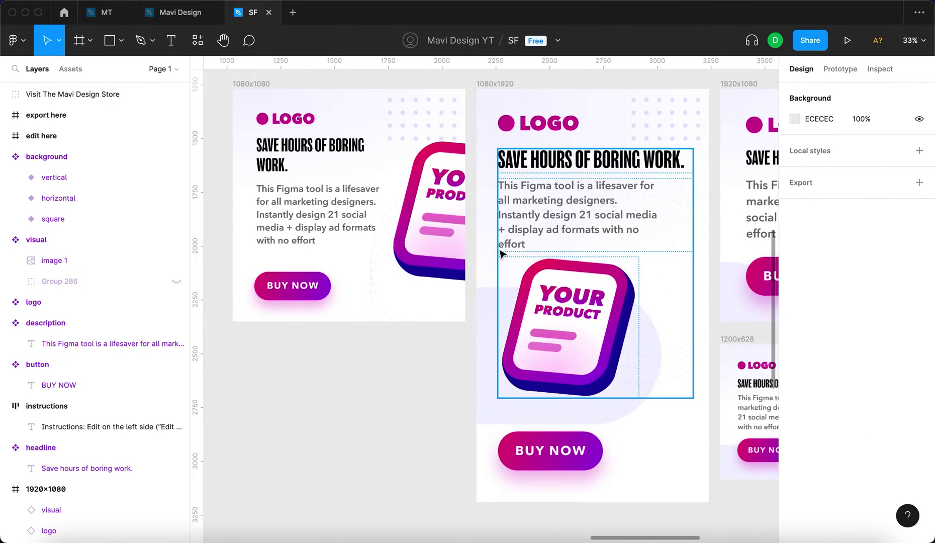
{"action": "scroll", "coordinate": [458, 336], "scroll_direction": "down", "scroll_amount": 5}
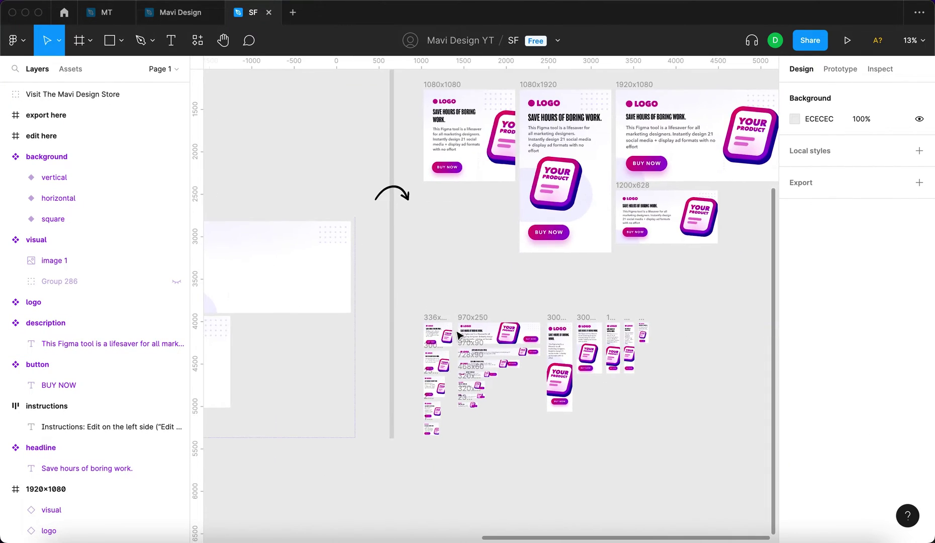
{"action": "scroll", "coordinate": [651, 369], "scroll_direction": "up", "scroll_amount": 5}
{"action": "scroll", "coordinate": [653, 402], "scroll_direction": "right", "scroll_amount": 4}
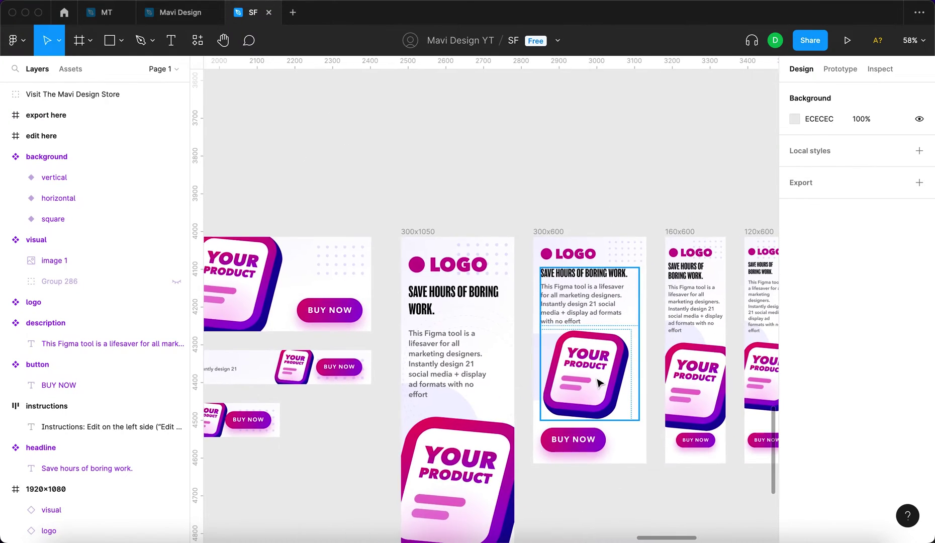
{"action": "scroll", "coordinate": [673, 327], "scroll_direction": "up", "scroll_amount": 8}
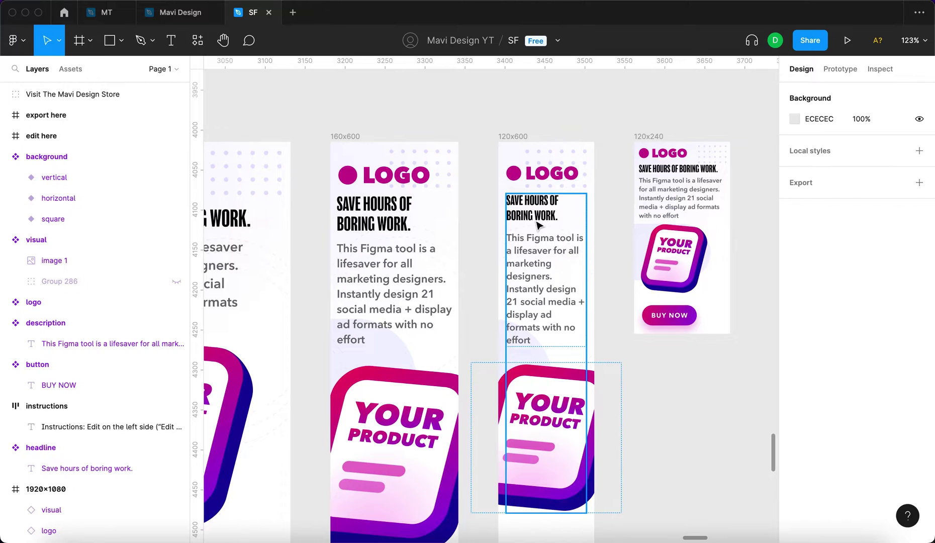
{"action": "scroll", "coordinate": [538, 225], "scroll_direction": "down", "scroll_amount": 9}
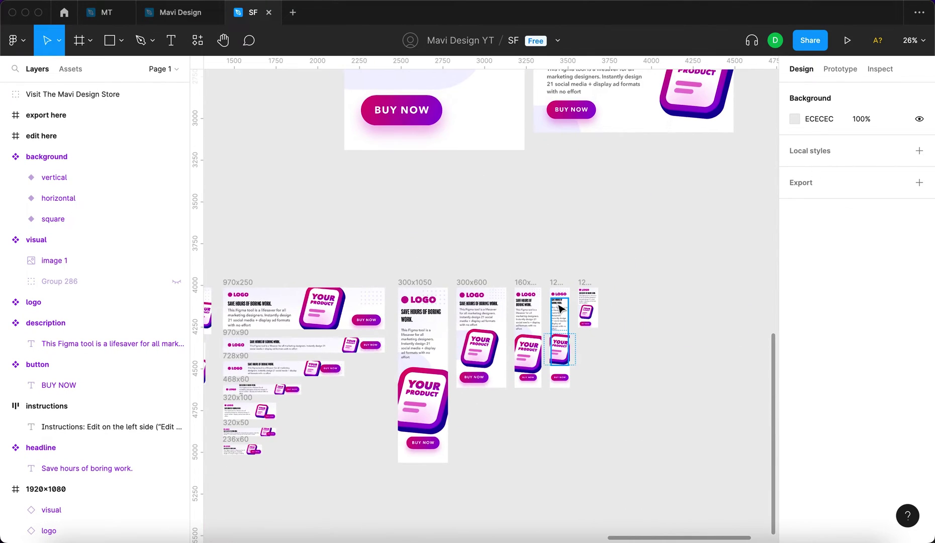
{"action": "scroll", "coordinate": [559, 307], "scroll_direction": "up", "scroll_amount": 5}
{"action": "scroll", "coordinate": [559, 308], "scroll_direction": "left", "scroll_amount": 15}
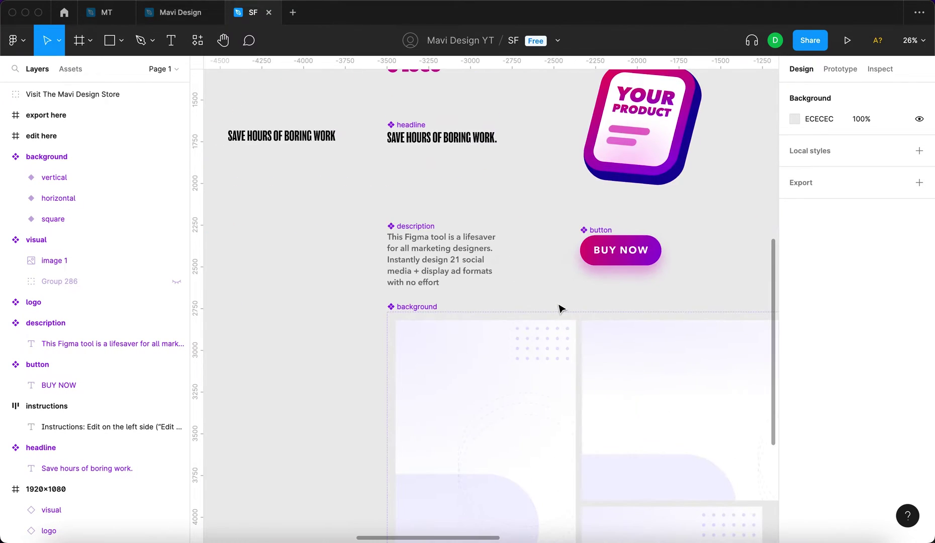
{"action": "scroll", "coordinate": [559, 308], "scroll_direction": "down", "scroll_amount": 1}
{"action": "scroll", "coordinate": [453, 268], "scroll_direction": "up", "scroll_amount": 5}
Delete the description's first sentence, leaving 'Instantly design 21 social media + display ad formats with no effort'
{"action": "key", "text": "t"}
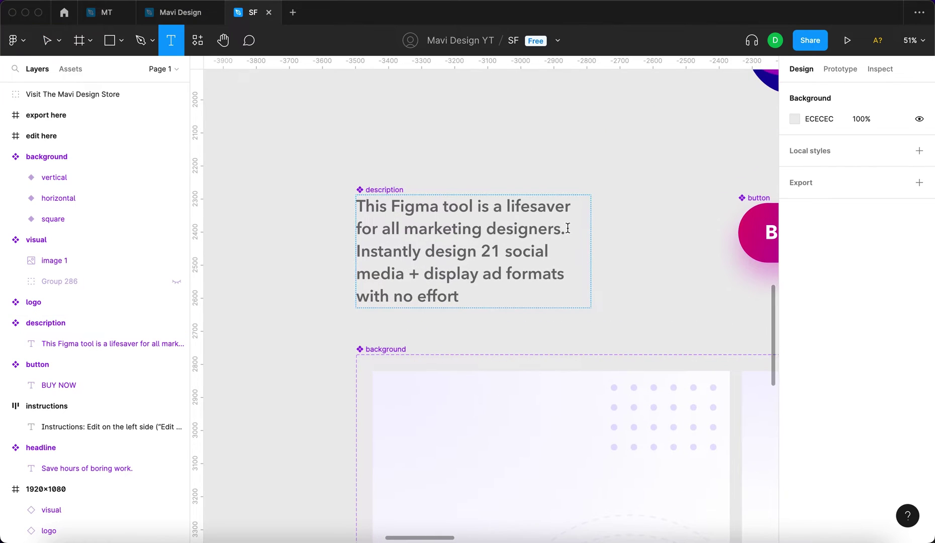
{"action": "left_click", "coordinate": [567, 228]}
{"action": "left_click_drag", "start_coordinate": [568, 228], "coordinate": [312, 200]}
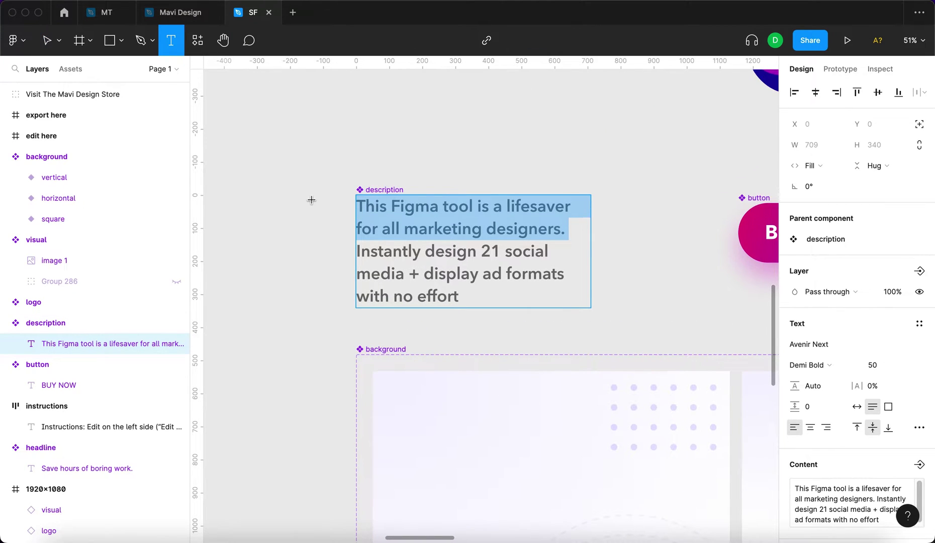
{"action": "key", "text": "Down"}
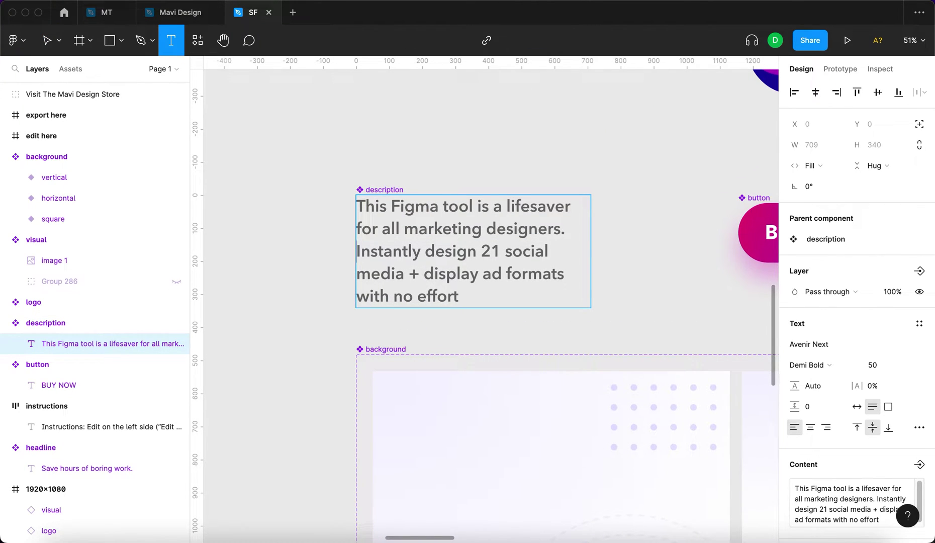
{"action": "key", "text": "shift+Up"}
{"action": "key", "text": "shift+Up"}
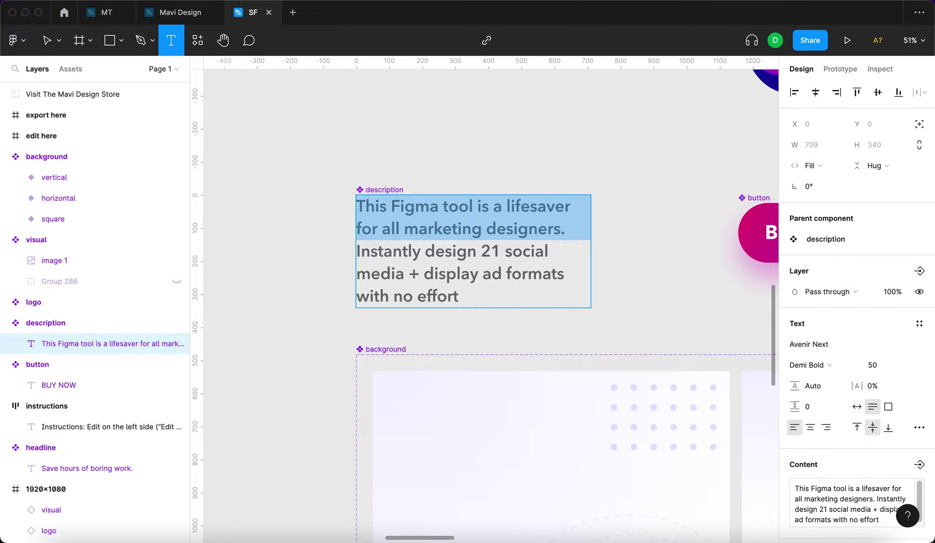
{"action": "key", "text": "BackSpace"}
{"action": "key", "text": "Escape"}
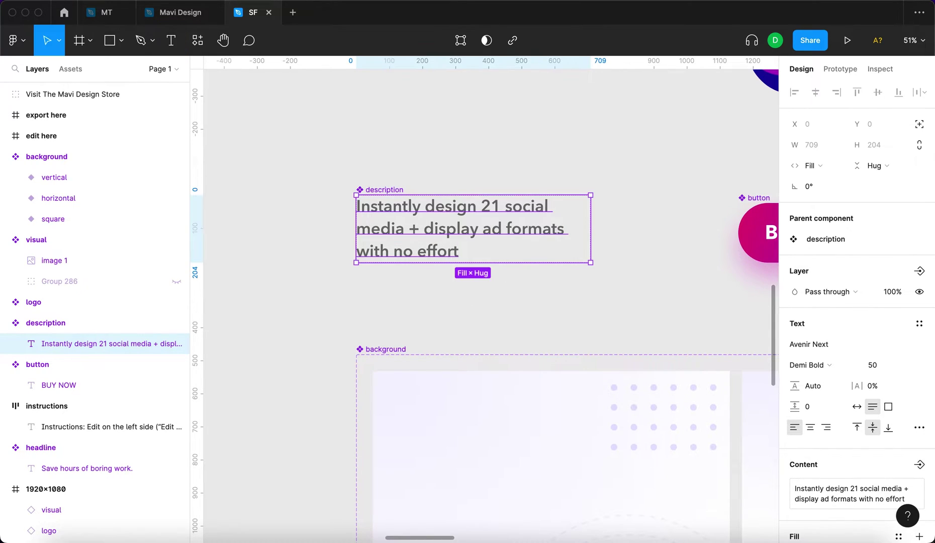
{"action": "left_click", "coordinate": [312, 246]}
{"action": "scroll", "coordinate": [312, 245], "scroll_direction": "down", "scroll_amount": 8}
{"action": "scroll", "coordinate": [344, 375], "scroll_direction": "down", "scroll_amount": 4}
Pan across the layout to survey the editor and the export frames
{"action": "scroll", "coordinate": [307, 365], "scroll_direction": "up", "scroll_amount": 8}
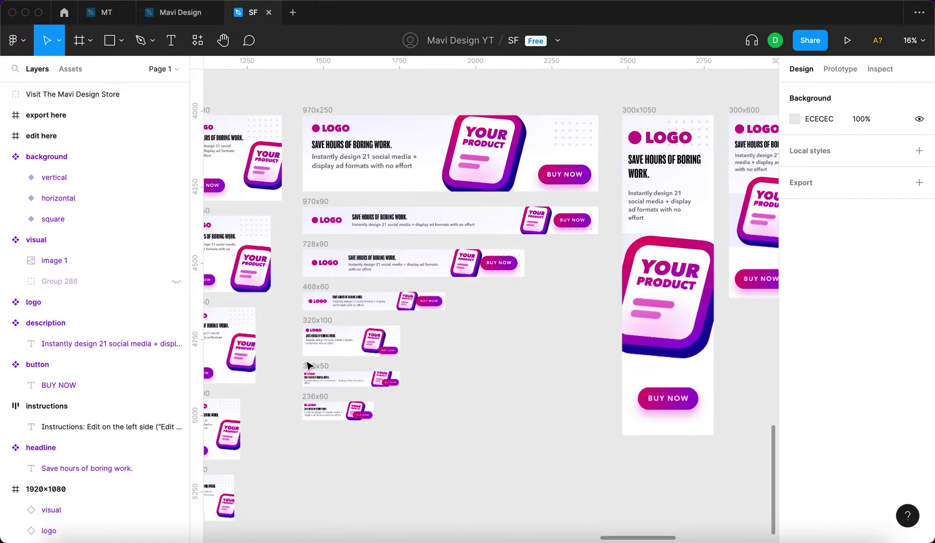
{"action": "scroll", "coordinate": [645, 315], "scroll_direction": "right", "scroll_amount": 3}
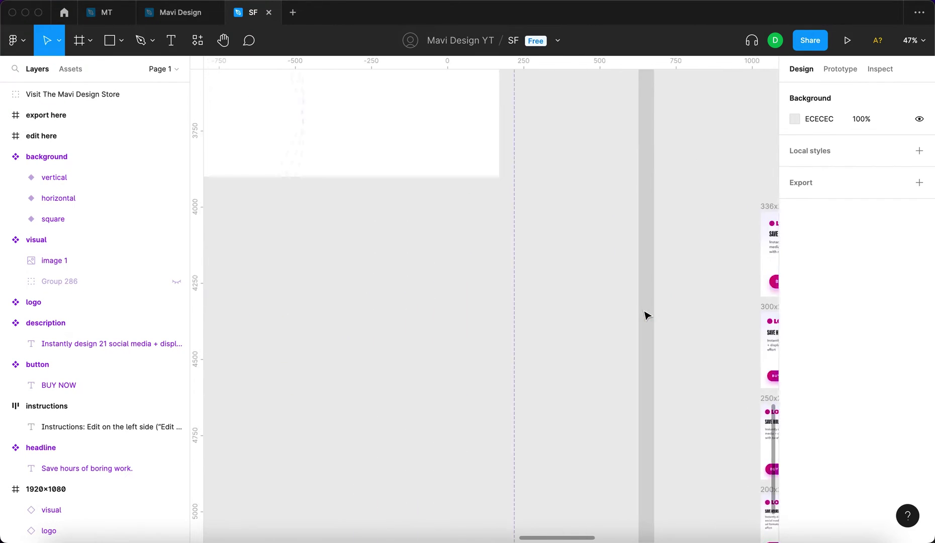
{"action": "scroll", "coordinate": [645, 312], "scroll_direction": "up", "scroll_amount": 6}
{"action": "scroll", "coordinate": [644, 312], "scroll_direction": "left", "scroll_amount": 5}
{"action": "scroll", "coordinate": [645, 312], "scroll_direction": "down", "scroll_amount": 5}
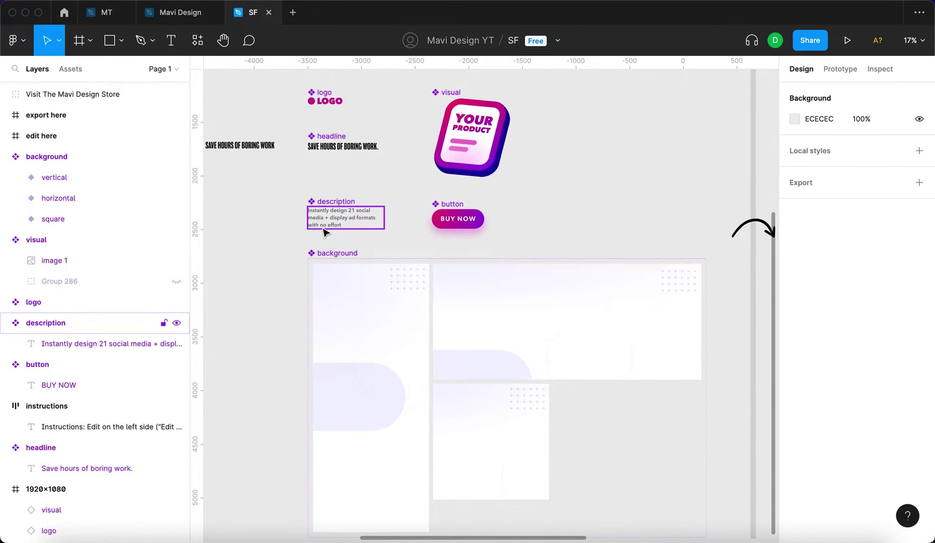
{"action": "scroll", "coordinate": [323, 233], "scroll_direction": "up", "scroll_amount": 5}
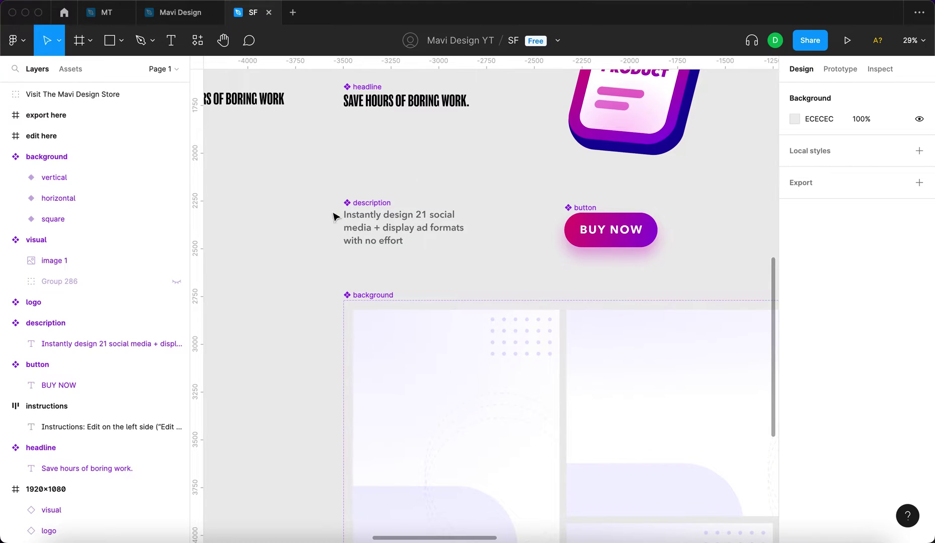
{"action": "scroll", "coordinate": [238, 177], "scroll_direction": "left", "scroll_amount": 3}
{"action": "scroll", "coordinate": [238, 177], "scroll_direction": "up", "scroll_amount": 2}
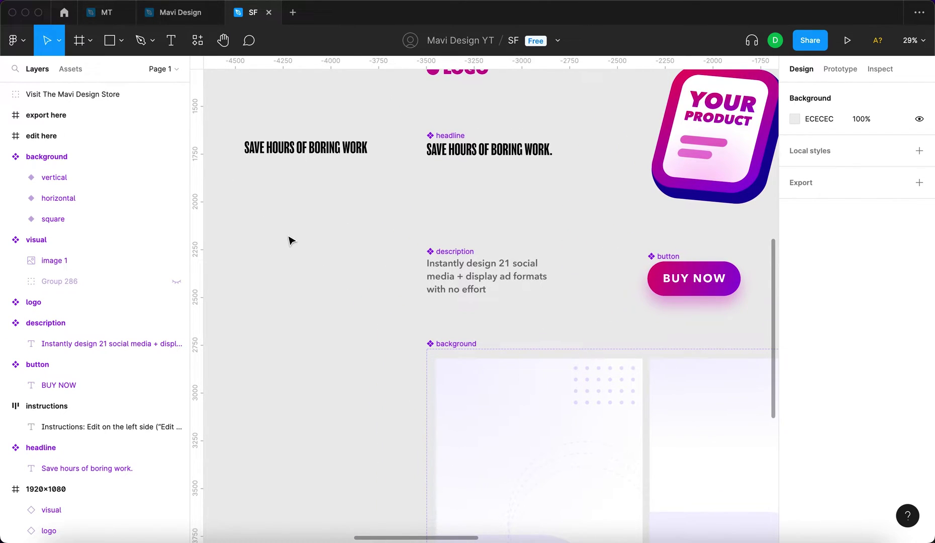
{"action": "scroll", "coordinate": [290, 240], "scroll_direction": "down", "scroll_amount": 5}
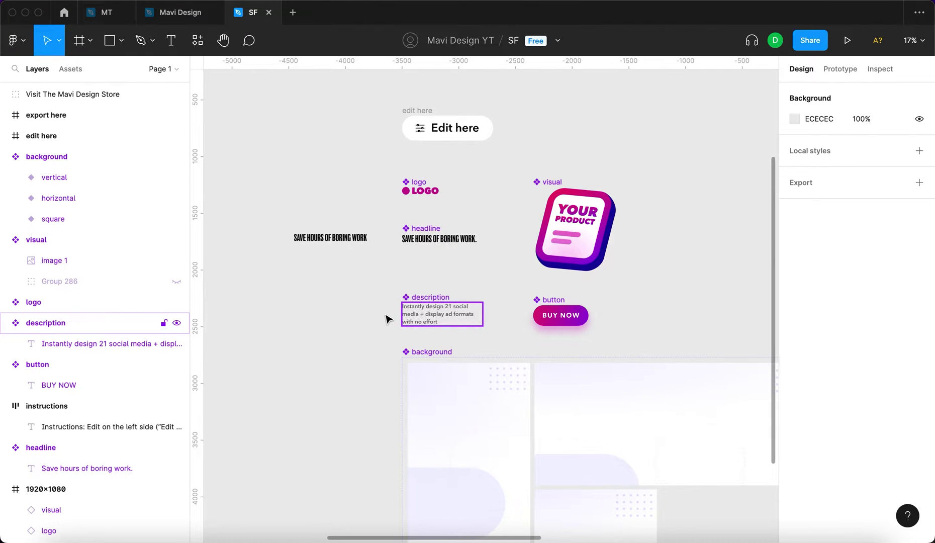
{"action": "left_click_drag", "start_coordinate": [695, 299], "coordinate": [517, 230]}
{"action": "scroll", "coordinate": [639, 228], "scroll_direction": "down", "scroll_amount": 4}
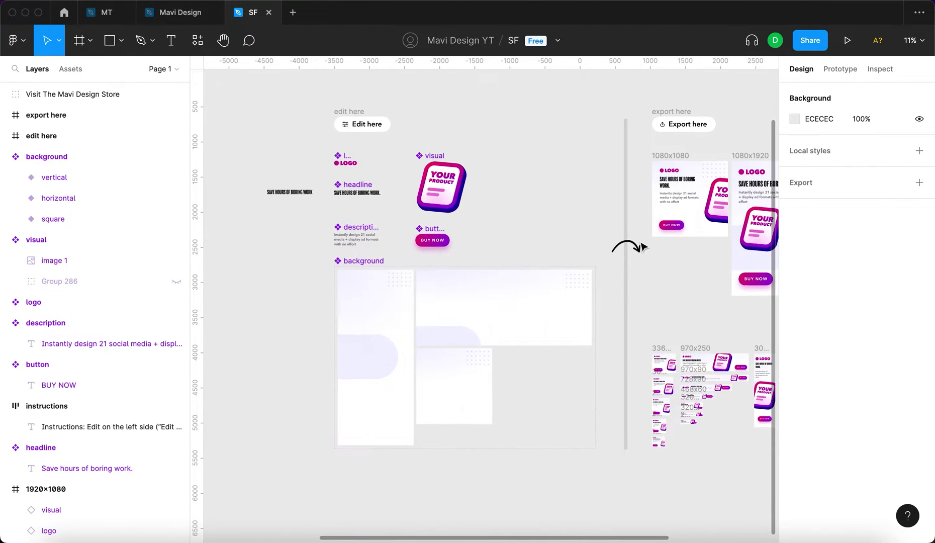
{"action": "left_click_drag", "start_coordinate": [640, 243], "coordinate": [603, 239]}
{"action": "scroll", "coordinate": [392, 244], "scroll_direction": "up", "scroll_amount": 10}
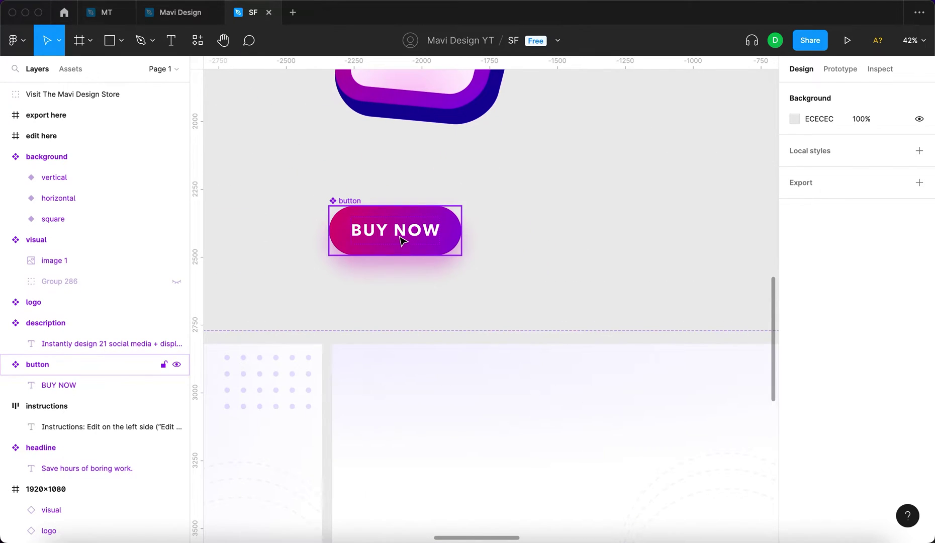
Select the button component and check the call-to-action price in the creative brief
{"action": "left_click", "coordinate": [403, 242]}
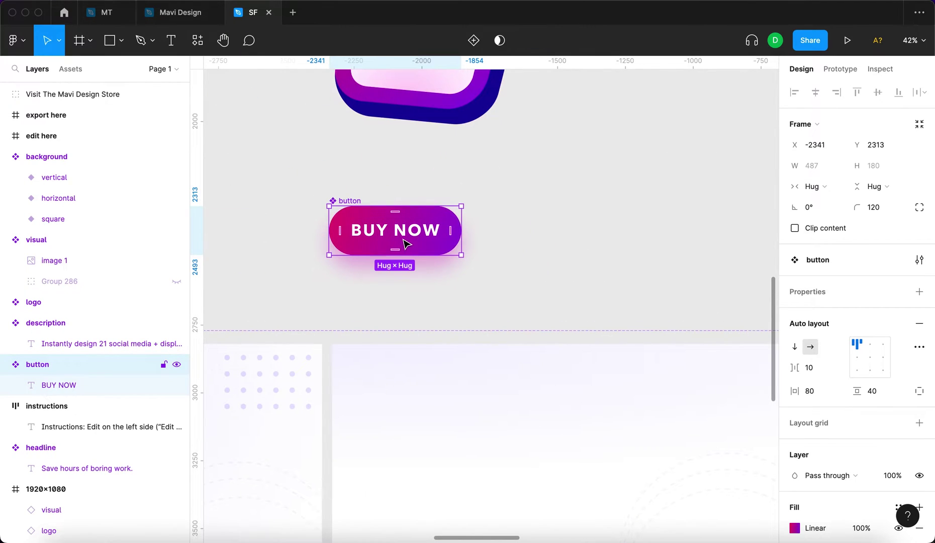
{"action": "scroll", "coordinate": [412, 237], "scroll_direction": "down", "scroll_amount": 10}
{"action": "left_click_drag", "start_coordinate": [457, 274], "coordinate": [718, 339]}
{"action": "scroll", "coordinate": [445, 203], "scroll_direction": "up", "scroll_amount": 8}
{"action": "scroll", "coordinate": [435, 157], "scroll_direction": "up", "scroll_amount": 15}
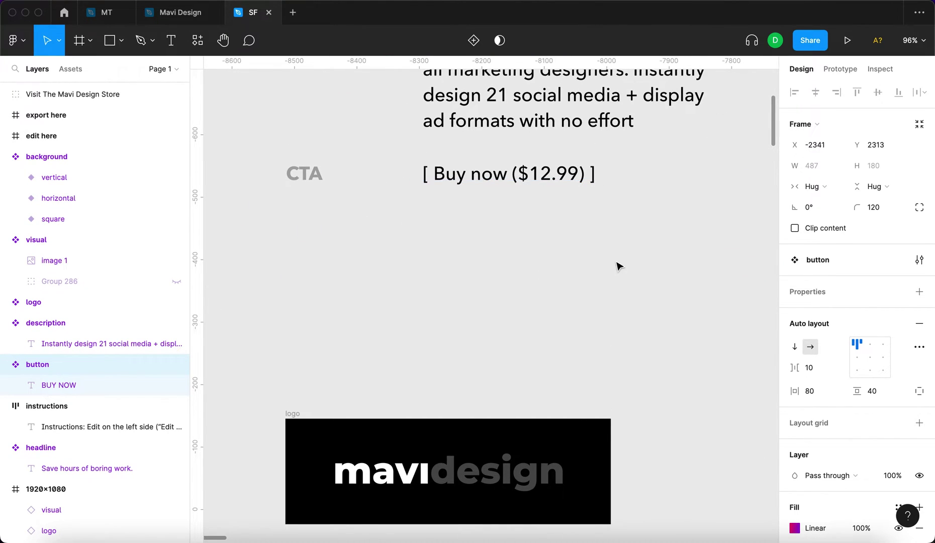
{"action": "scroll", "coordinate": [618, 265], "scroll_direction": "down", "scroll_amount": 10}
{"action": "scroll", "coordinate": [417, 240], "scroll_direction": "up", "scroll_amount": 10}
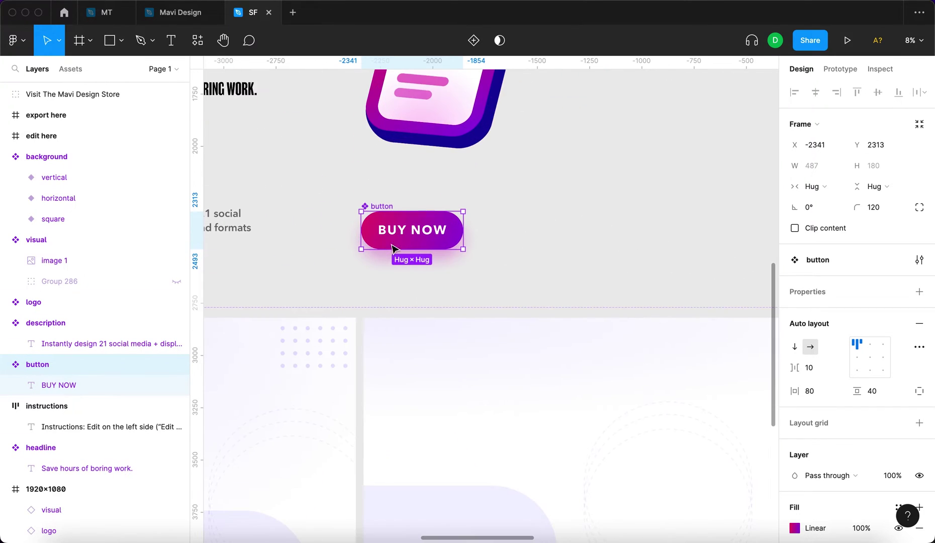
Append ' ($12.99)' to the button label so it reads BUY NOW ($12.99)
{"action": "key", "text": "t"}
{"action": "left_click", "coordinate": [431, 228]}
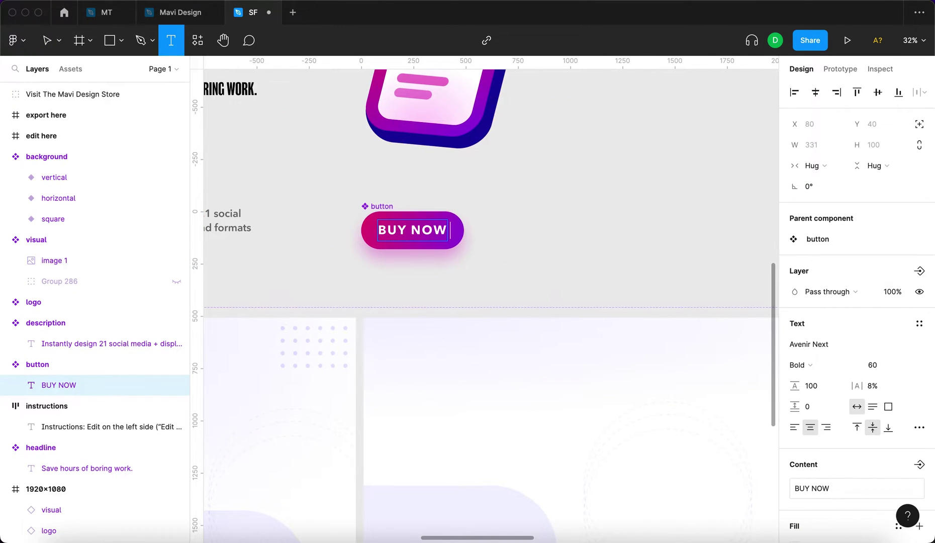
{"action": "type", "text": "($12.99"}
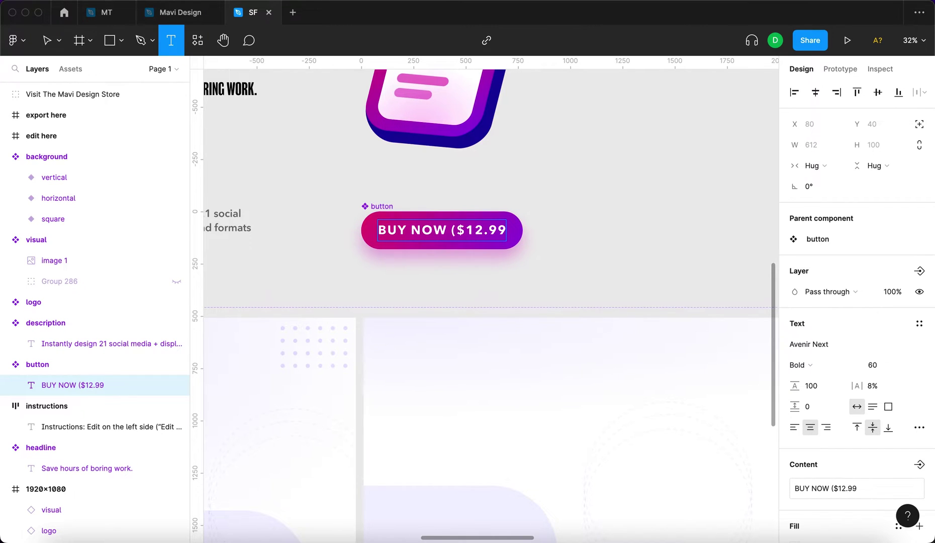
{"action": "key", "text": "Escape"}
{"action": "key", "text": "Escape"}
{"action": "scroll", "coordinate": [430, 228], "scroll_direction": "down", "scroll_amount": 10}
{"action": "scroll", "coordinate": [356, 162], "scroll_direction": "up", "scroll_amount": 8}
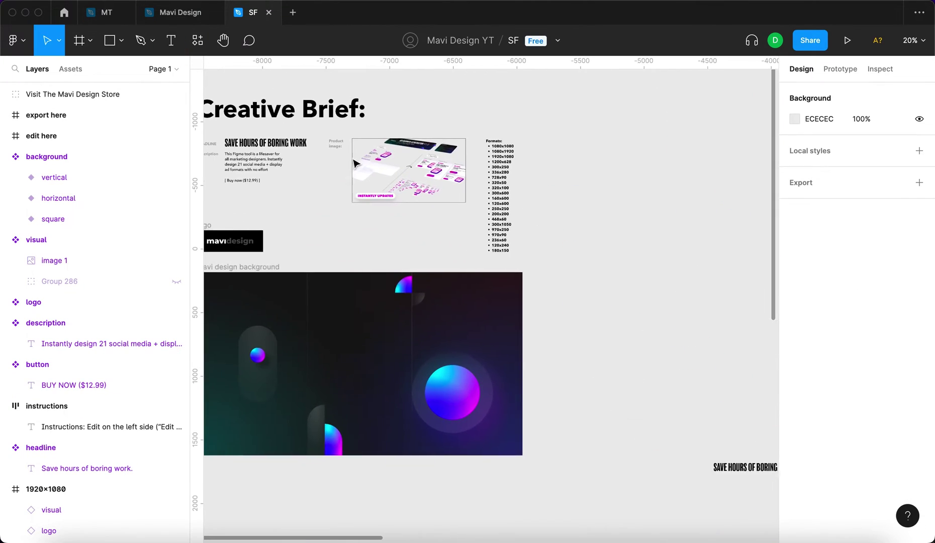
Copy the product screenshot image from the creative brief
{"action": "left_click", "coordinate": [415, 179]}
{"action": "scroll", "coordinate": [412, 176], "scroll_direction": "left", "scroll_amount": 1}
{"action": "scroll", "coordinate": [486, 187], "scroll_direction": "up", "scroll_amount": 5}
{"action": "scroll", "coordinate": [487, 187], "scroll_direction": "left", "scroll_amount": 4}
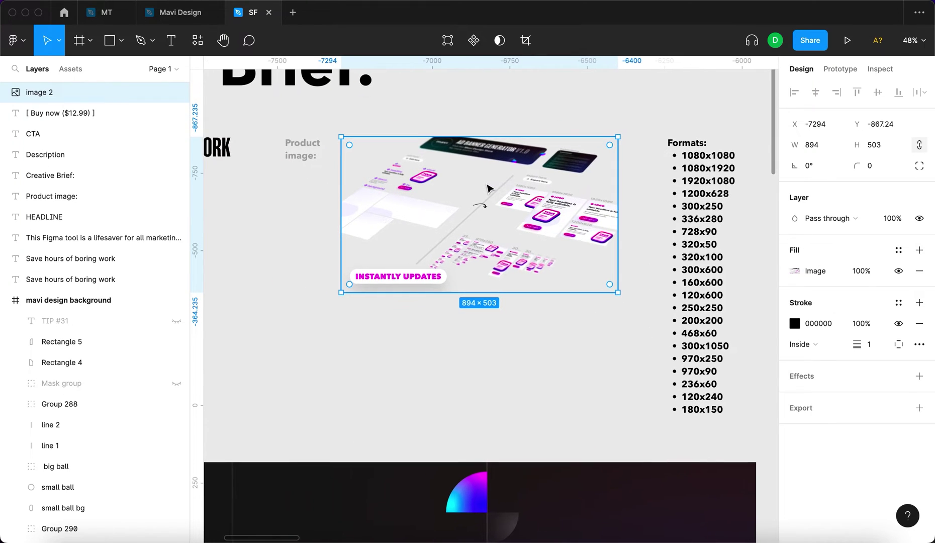
{"action": "left_click", "coordinate": [554, 323]}
{"action": "left_click", "coordinate": [577, 256]}
{"action": "key", "text": "super+c"}
Paste the product screenshot into the visual component
{"action": "scroll", "coordinate": [539, 272], "scroll_direction": "down", "scroll_amount": 7}
{"action": "scroll", "coordinate": [539, 272], "scroll_direction": "right", "scroll_amount": 10}
{"action": "scroll", "coordinate": [539, 272], "scroll_direction": "down", "scroll_amount": 4}
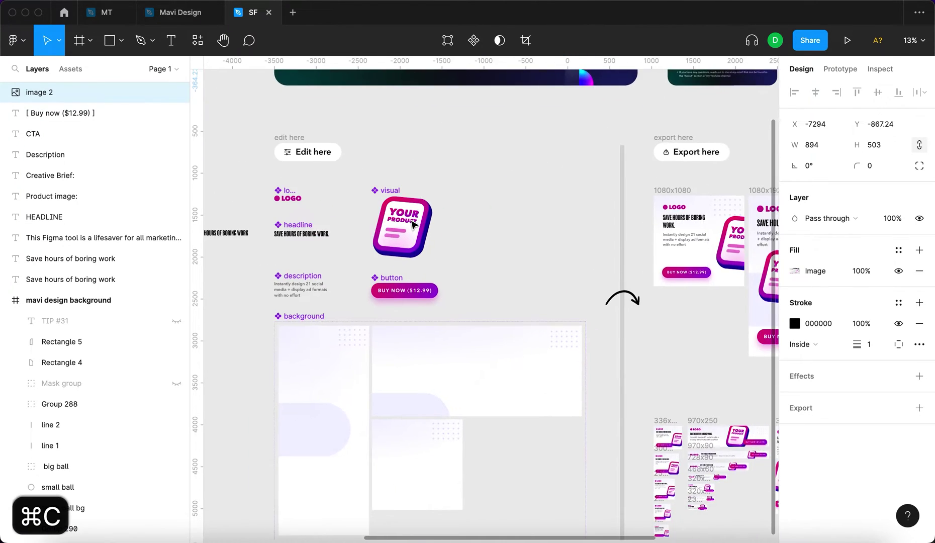
{"action": "left_click", "coordinate": [412, 225]}
{"action": "scroll", "coordinate": [540, 210], "scroll_direction": "down", "scroll_amount": 4}
{"action": "scroll", "coordinate": [472, 193], "scroll_direction": "right", "scroll_amount": 5}
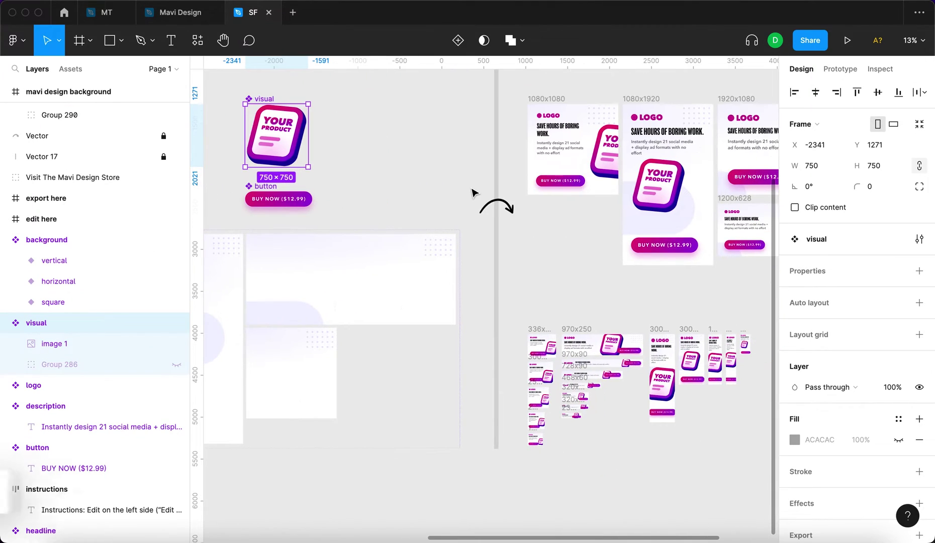
{"action": "key", "text": "super+v"}
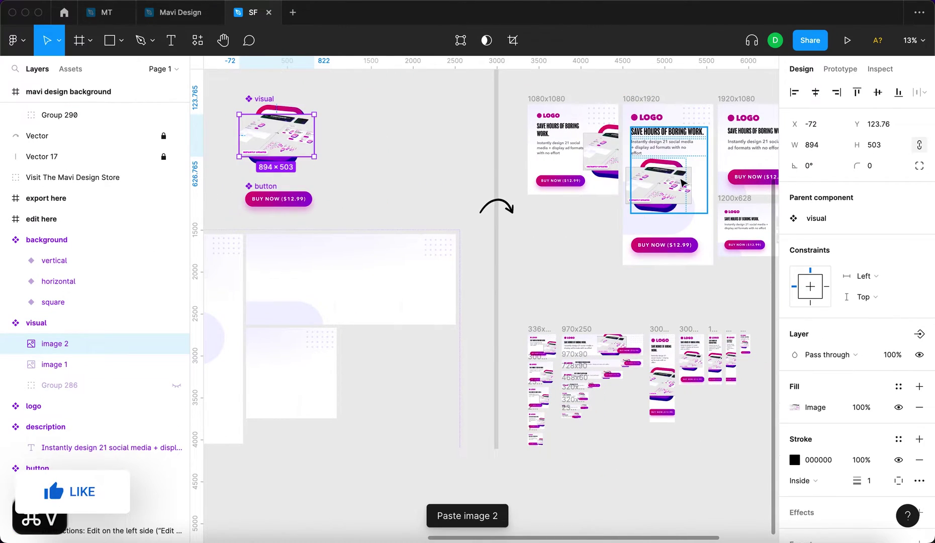
Fit the pasted image, remove its black outline and give it a corner radius of 20
{"action": "scroll", "coordinate": [695, 160], "scroll_direction": "right", "scroll_amount": 3}
{"action": "scroll", "coordinate": [703, 149], "scroll_direction": "up", "scroll_amount": 5}
{"action": "scroll", "coordinate": [718, 151], "scroll_direction": "right", "scroll_amount": 3}
{"action": "scroll", "coordinate": [637, 224], "scroll_direction": "down", "scroll_amount": 5}
{"action": "scroll", "coordinate": [613, 244], "scroll_direction": "left", "scroll_amount": 4}
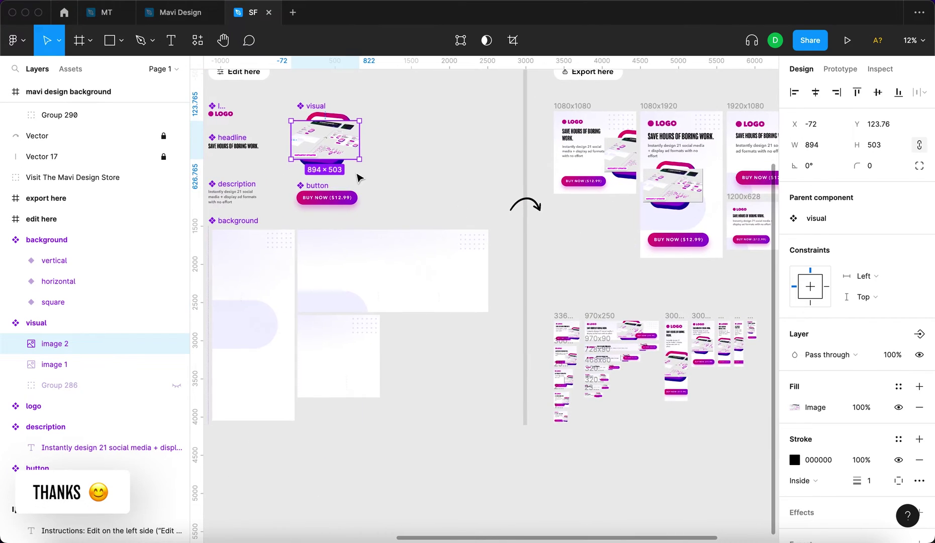
{"action": "scroll", "coordinate": [341, 146], "scroll_direction": "up", "scroll_amount": 5}
{"action": "scroll", "coordinate": [427, 179], "scroll_direction": "left", "scroll_amount": 1}
{"action": "left_click_drag", "start_coordinate": [496, 189], "coordinate": [482, 186]}
{"action": "left_click", "coordinate": [916, 460]}
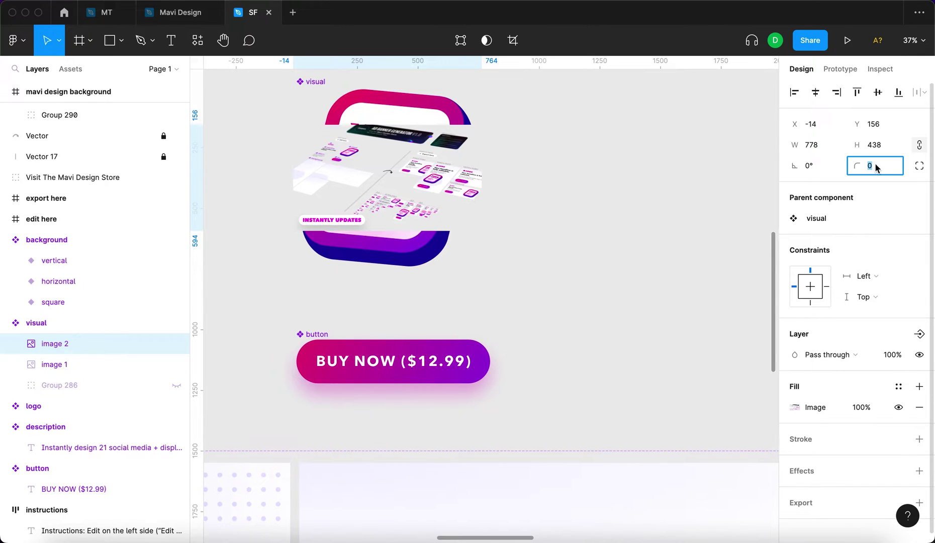
{"action": "key", "text": "shift+Up"}
{"action": "key", "text": "shift+Up"}
{"action": "key", "text": "Return"}
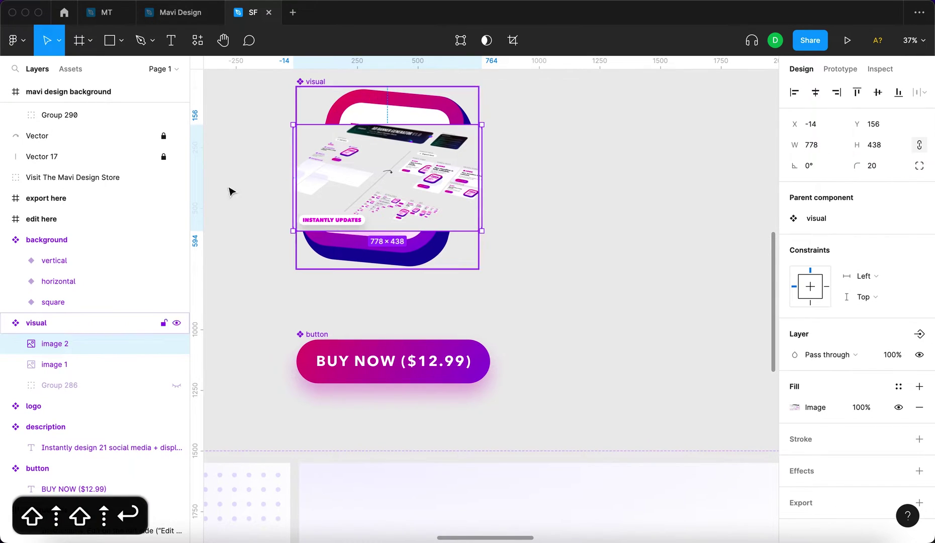
Hide image 1 in the visual component
{"action": "left_click", "coordinate": [78, 363]}
{"action": "left_click", "coordinate": [177, 367]}
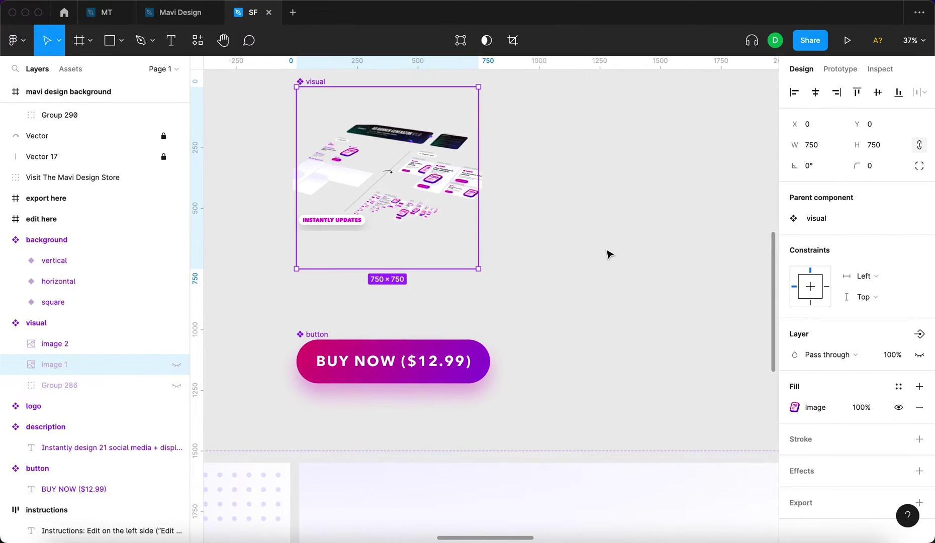
{"action": "left_click", "coordinate": [607, 254]}
{"action": "scroll", "coordinate": [607, 254], "scroll_direction": "down", "scroll_amount": 10}
{"action": "scroll", "coordinate": [500, 206], "scroll_direction": "up", "scroll_amount": 5}
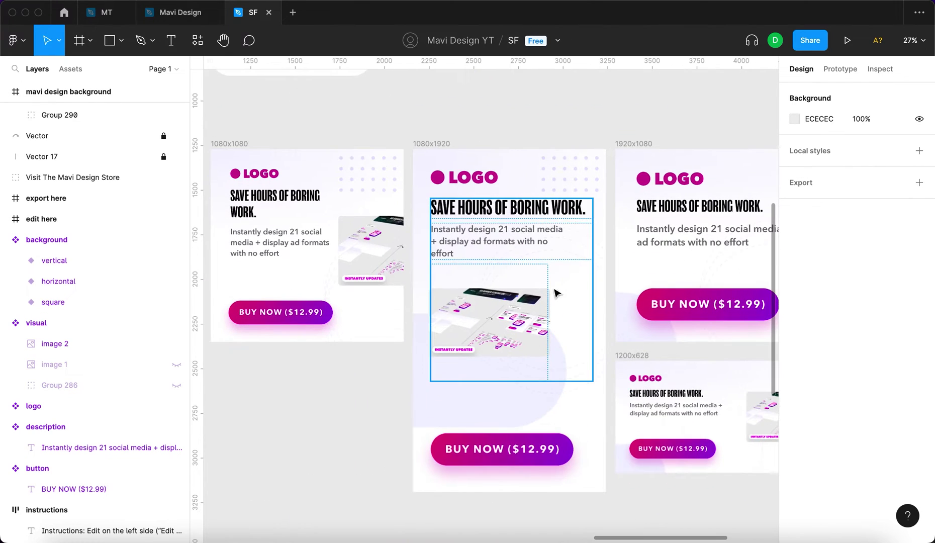
Scale image 2 proportionally up to 1110×624 inside the visual component
{"action": "scroll", "coordinate": [641, 221], "scroll_direction": "right", "scroll_amount": 5}
{"action": "scroll", "coordinate": [641, 221], "scroll_direction": "up", "scroll_amount": 1}
{"action": "scroll", "coordinate": [642, 221], "scroll_direction": "down", "scroll_amount": 6}
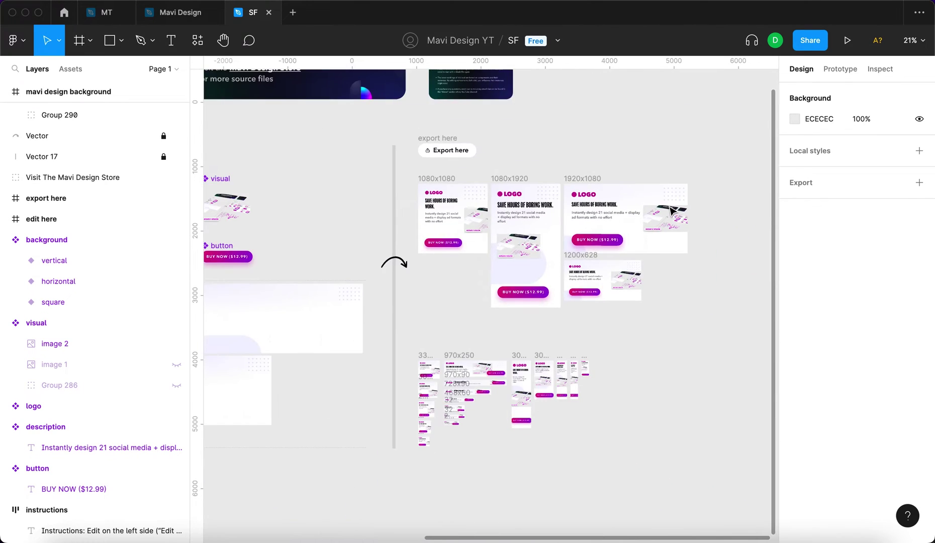
{"action": "scroll", "coordinate": [642, 222], "scroll_direction": "left", "scroll_amount": 3}
{"action": "left_click", "coordinate": [369, 224]}
{"action": "scroll", "coordinate": [369, 224], "scroll_direction": "up", "scroll_amount": 5}
{"action": "double_click", "coordinate": [371, 226]}
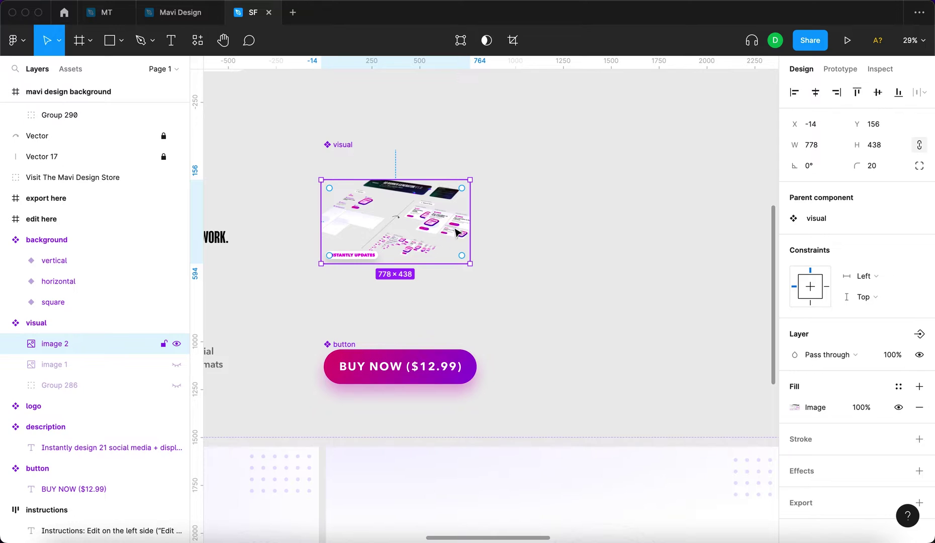
{"action": "left_click_drag", "start_coordinate": [470, 231], "coordinate": [534, 255]}
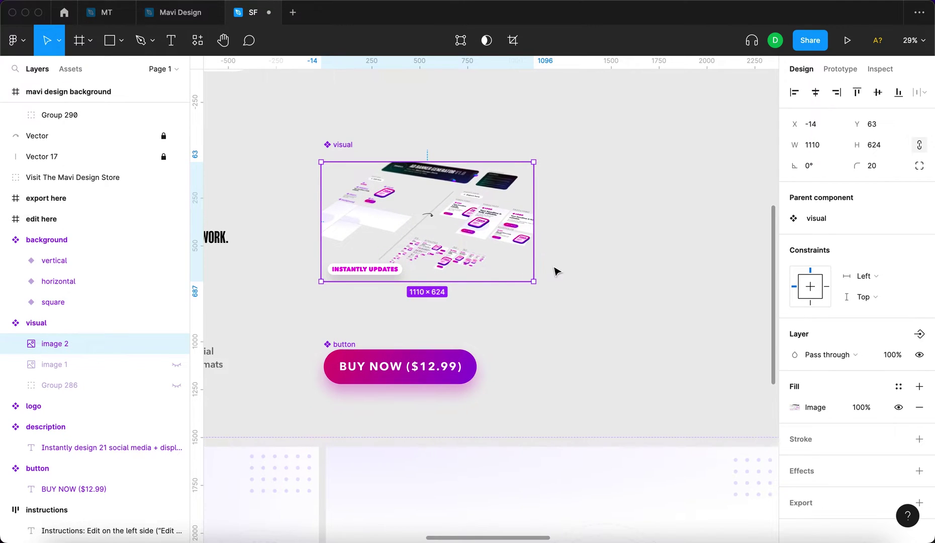
{"action": "left_click", "coordinate": [507, 297]}
{"action": "scroll", "coordinate": [507, 297], "scroll_direction": "down", "scroll_amount": 5}
{"action": "scroll", "coordinate": [507, 297], "scroll_direction": "left", "scroll_amount": 3}
{"action": "left_click", "coordinate": [304, 154]}
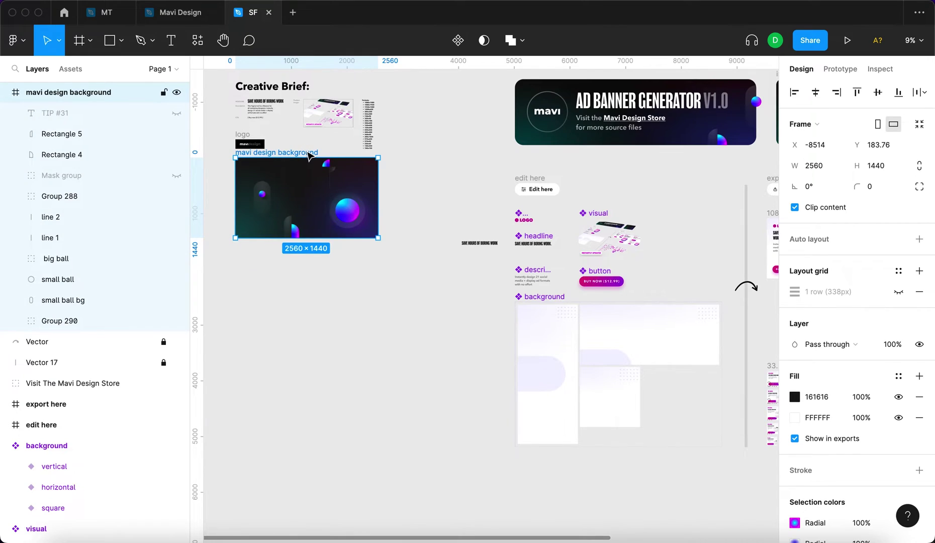
Duplicate the mavi design background frame, group it, and move it into the vertical background variant
{"action": "left_click_drag", "start_coordinate": [309, 156], "coordinate": [362, 426]}
{"action": "key", "text": "shift+2"}
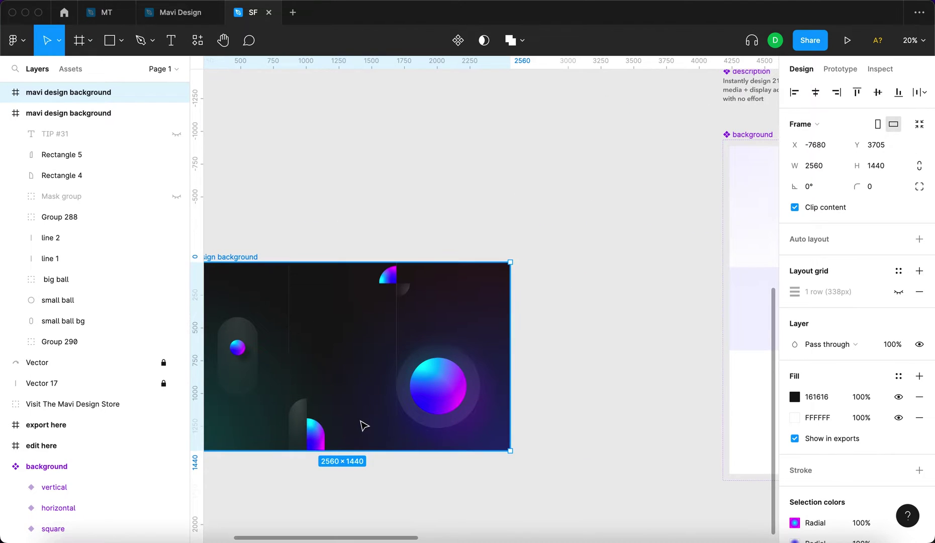
{"action": "key", "text": "super+g"}
{"action": "key", "text": "shift+1"}
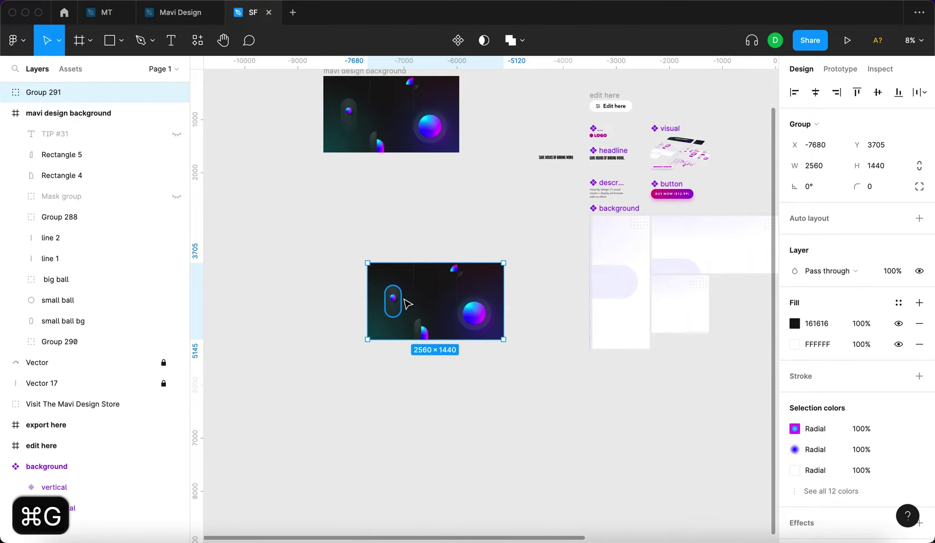
{"action": "key", "text": "super+x"}
{"action": "left_click", "coordinate": [624, 294]}
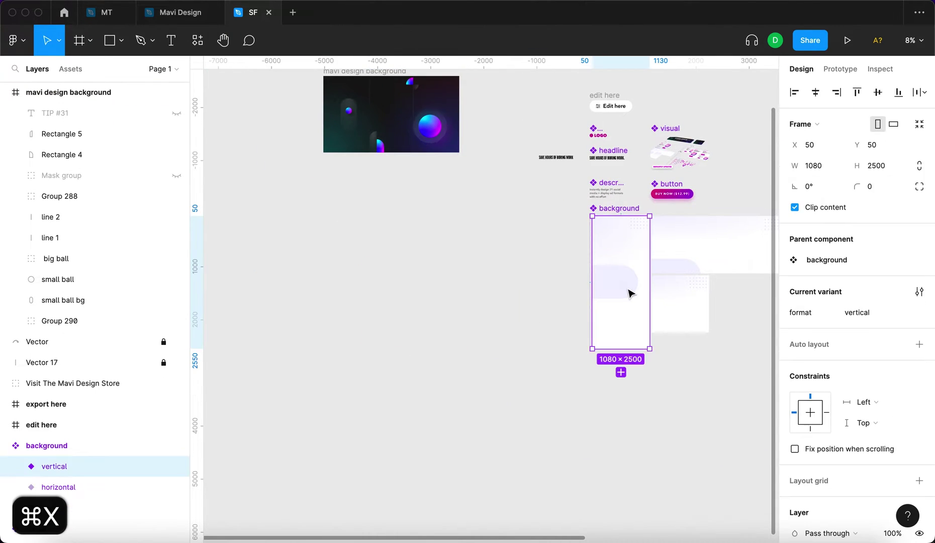
{"action": "scroll", "coordinate": [628, 293], "scroll_direction": "up", "scroll_amount": 3}
{"action": "key", "text": "super+v"}
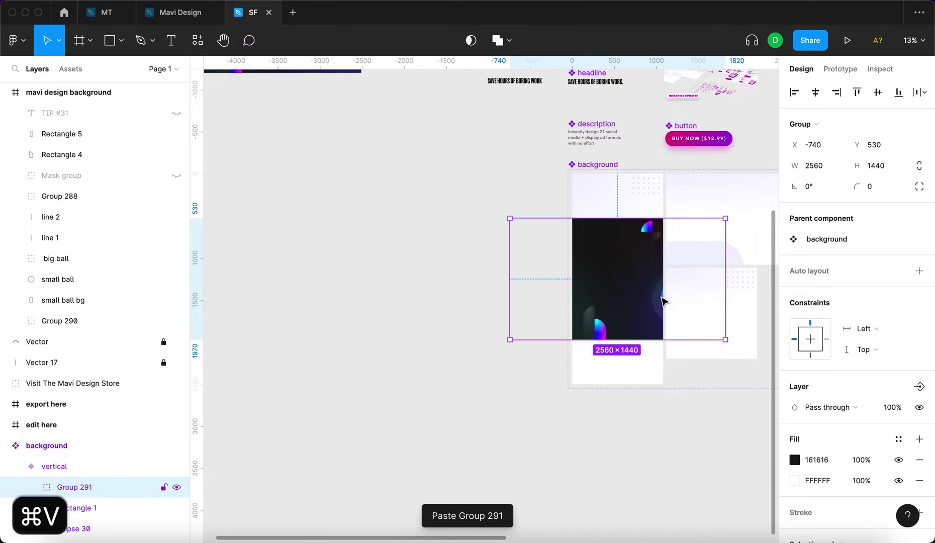
Scale the background group proportionally to 2500 high and shift it right inside the vertical frame
{"action": "scroll", "coordinate": [659, 300], "scroll_direction": "right", "scroll_amount": 5}
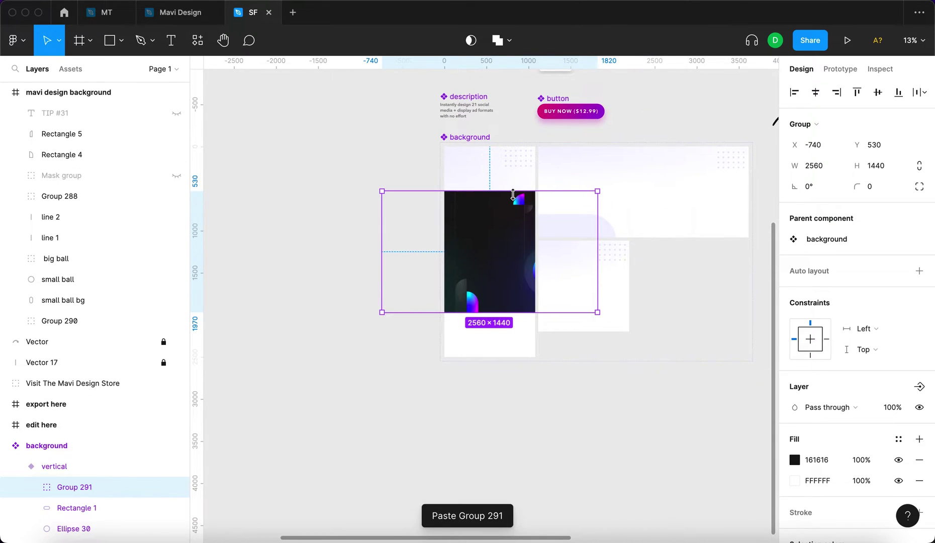
{"action": "scroll", "coordinate": [549, 224], "scroll_direction": "down", "scroll_amount": 5}
{"action": "scroll", "coordinate": [550, 225], "scroll_direction": "up", "scroll_amount": 4}
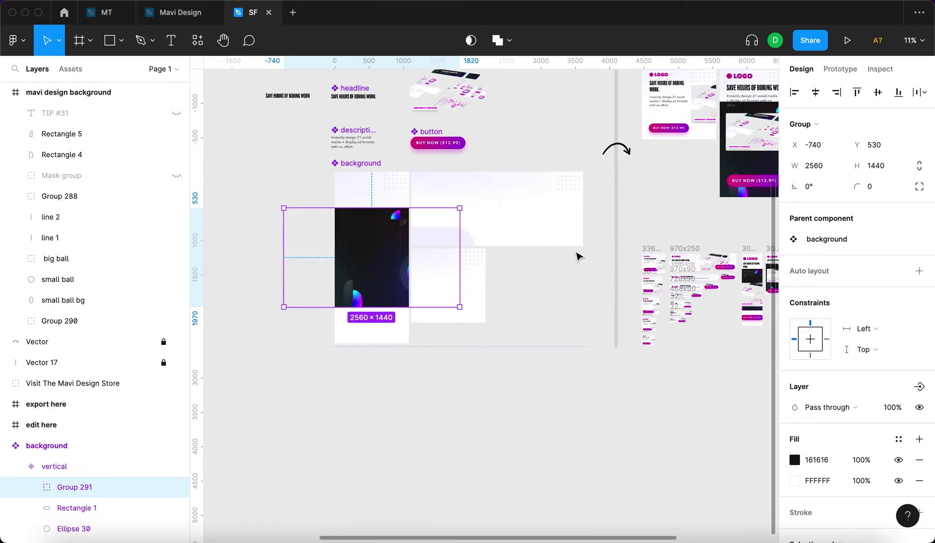
{"action": "scroll", "coordinate": [382, 227], "scroll_direction": "right", "scroll_amount": 5}
{"action": "scroll", "coordinate": [382, 226], "scroll_direction": "down", "scroll_amount": 1}
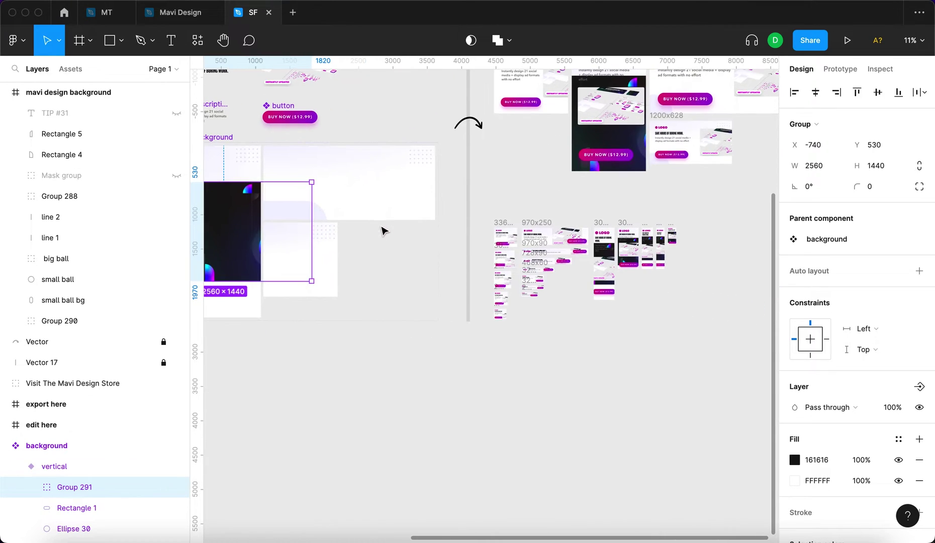
{"action": "scroll", "coordinate": [646, 257], "scroll_direction": "up", "scroll_amount": 10}
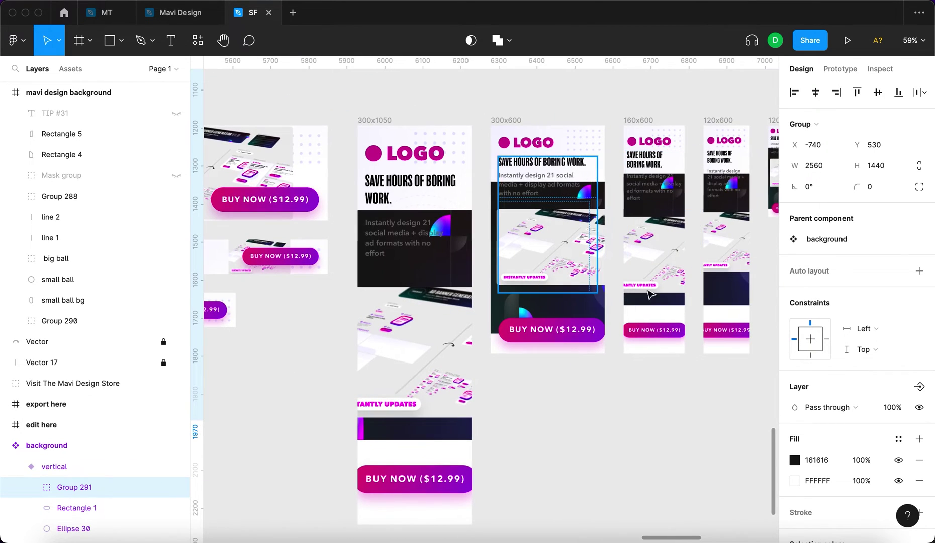
{"action": "scroll", "coordinate": [532, 232], "scroll_direction": "down", "scroll_amount": 5}
{"action": "scroll", "coordinate": [532, 230], "scroll_direction": "left", "scroll_amount": 15}
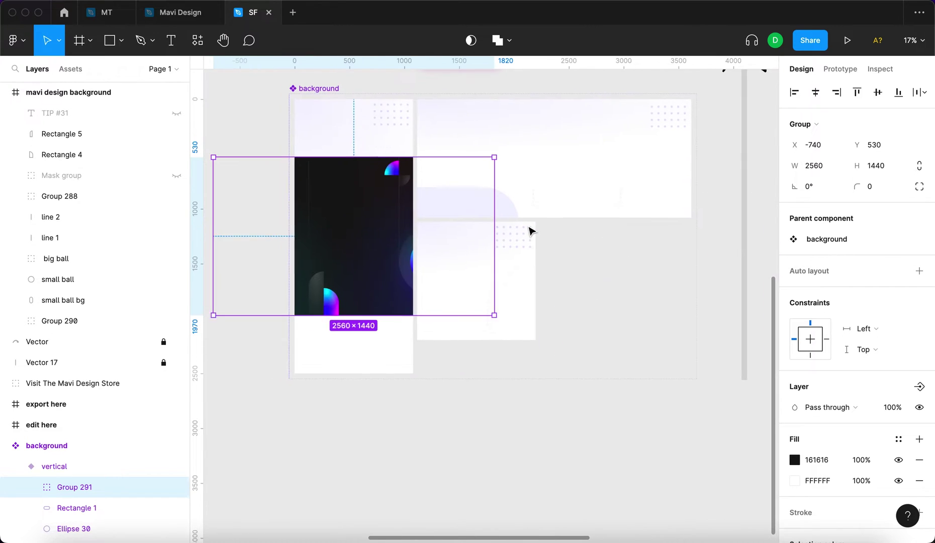
{"action": "key", "text": "k"}
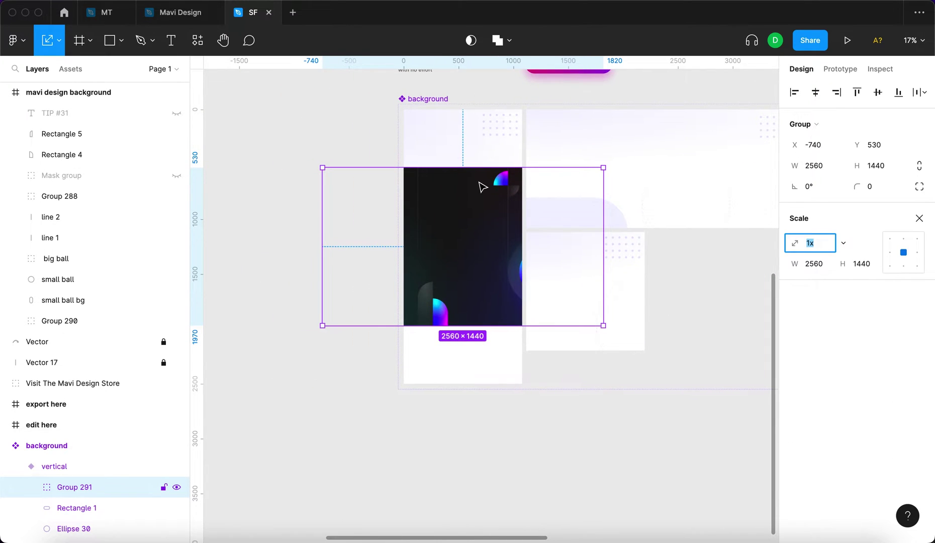
{"action": "left_click_drag", "start_coordinate": [480, 171], "coordinate": [494, 108]}
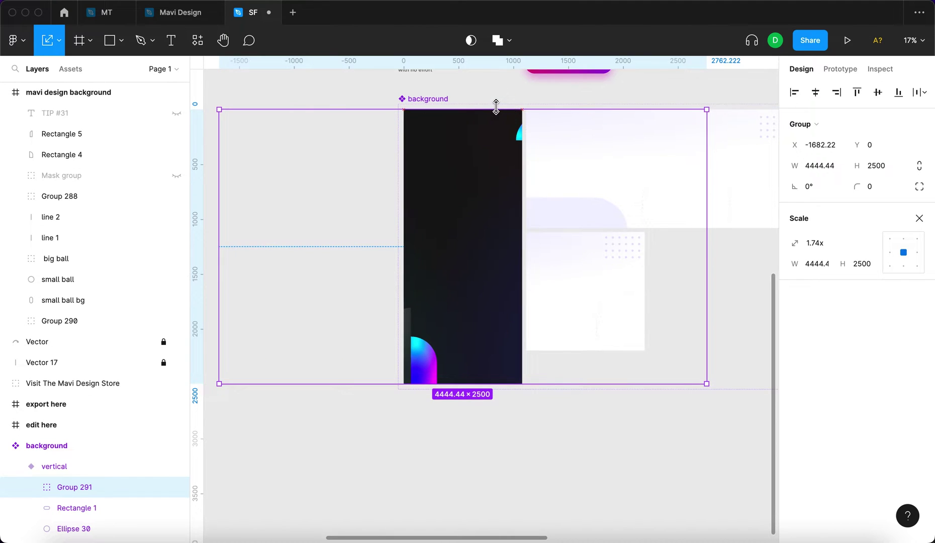
{"action": "key", "text": "k"}
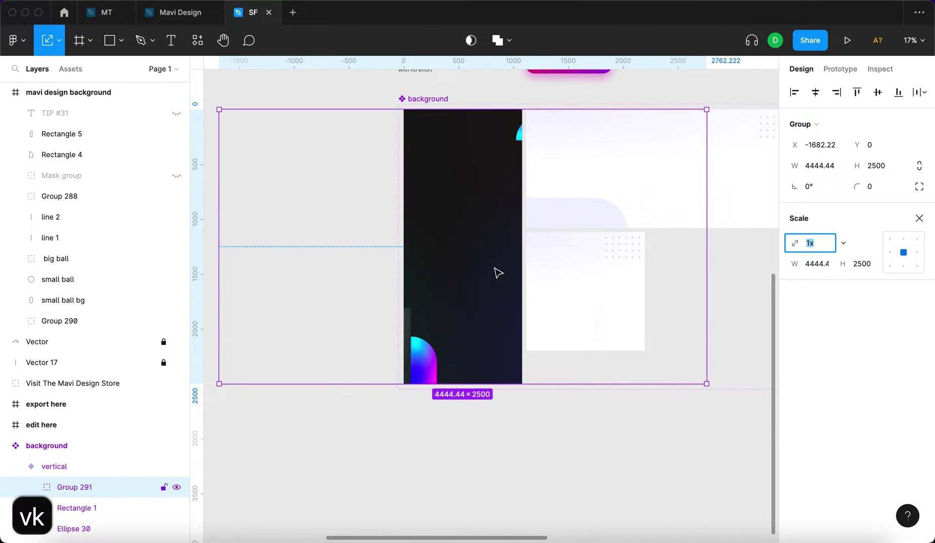
{"action": "left_click_drag", "start_coordinate": [437, 279], "coordinate": [499, 290]}
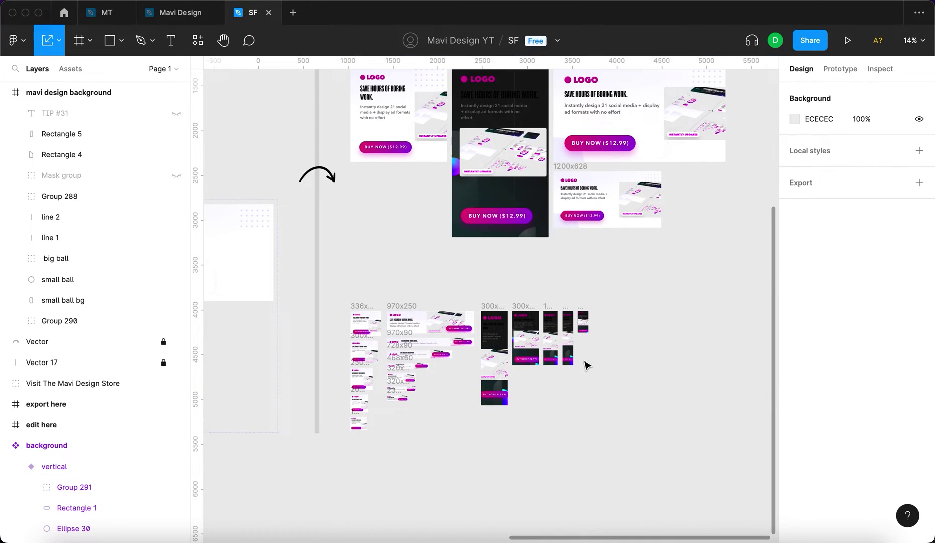
{"action": "scroll", "coordinate": [569, 347], "scroll_direction": "up", "scroll_amount": 5}
Paste the background group into the horizontal variant and shrink it slightly to fit
{"action": "scroll", "coordinate": [568, 346], "scroll_direction": "down", "scroll_amount": 5}
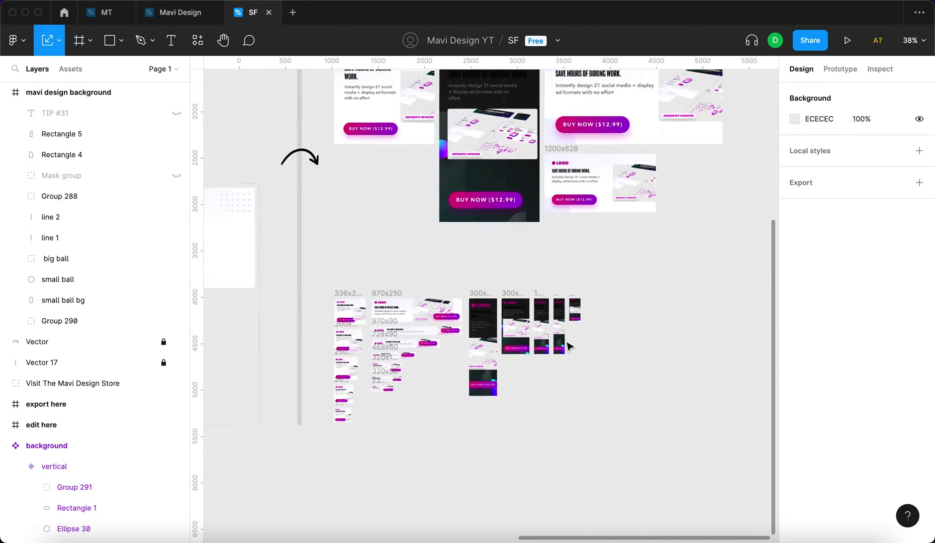
{"action": "scroll", "coordinate": [533, 332], "scroll_direction": "left", "scroll_amount": 6}
{"action": "scroll", "coordinate": [378, 288], "scroll_direction": "left", "scroll_amount": 3}
{"action": "left_click", "coordinate": [530, 204]}
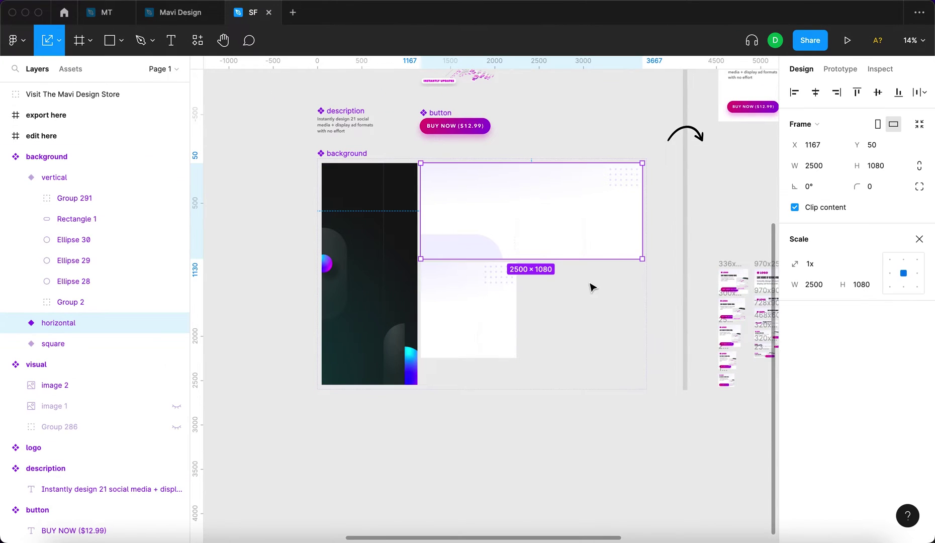
{"action": "key", "text": "ctrl+v"}
{"action": "scroll", "coordinate": [572, 187], "scroll_direction": "up", "scroll_amount": 3}
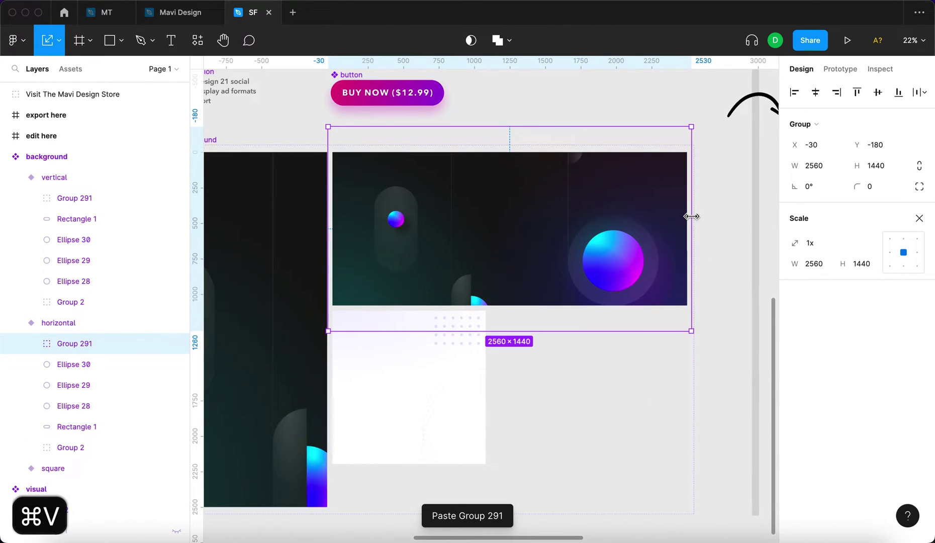
{"action": "mouse_move", "coordinate": [691, 216]}
{"action": "left_mouse_down"}
{"action": "mouse_move", "coordinate": [678, 217]}
{"action": "mouse_move", "coordinate": [686, 219]}
{"action": "left_mouse_up"}
Paste the background group into the square variant and scale it to 1808×1017
{"action": "left_click", "coordinate": [474, 384]}
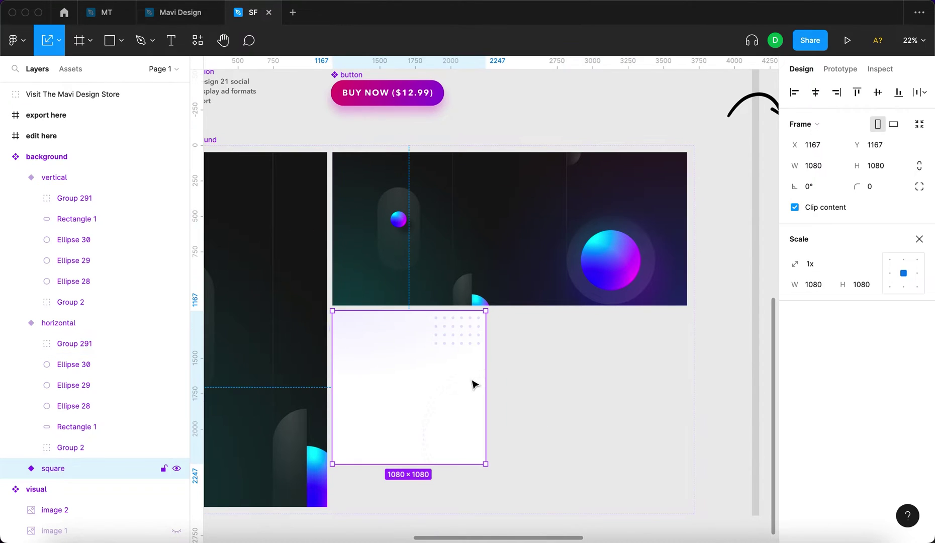
{"action": "key", "text": "super+v"}
{"action": "left_click_drag", "start_coordinate": [592, 389], "coordinate": [548, 395]}
{"action": "left_click", "coordinate": [622, 389]}
Zoom out to about 12% to view all banner frames beside the source components, then select the headline text
{"action": "scroll", "coordinate": [486, 389], "scroll_direction": "left", "scroll_amount": 5}
{"action": "scroll", "coordinate": [487, 388], "scroll_direction": "down", "scroll_amount": 1}
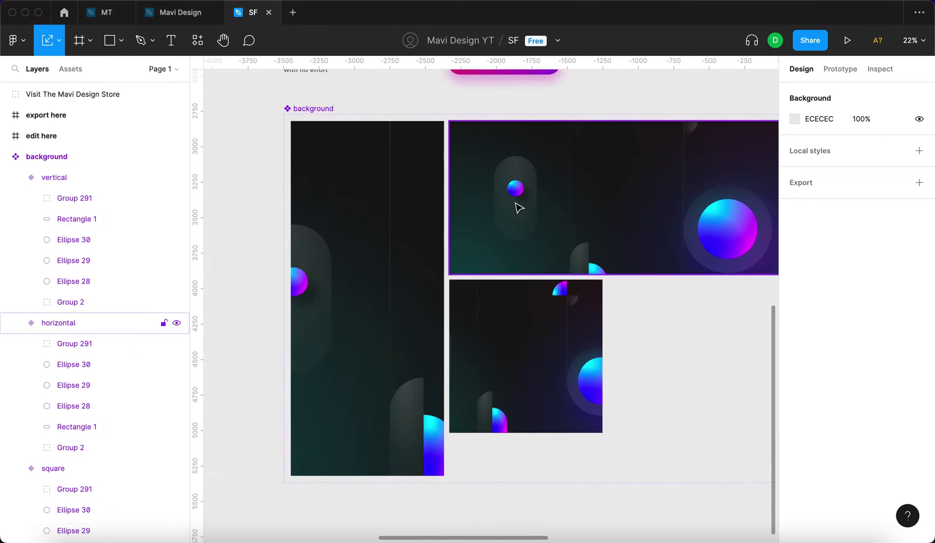
{"action": "scroll", "coordinate": [583, 337], "scroll_direction": "right", "scroll_amount": 8}
{"action": "scroll", "coordinate": [583, 337], "scroll_direction": "down", "scroll_amount": 2}
{"action": "scroll", "coordinate": [583, 337], "scroll_direction": "down", "scroll_amount": 5}
{"action": "scroll", "coordinate": [637, 256], "scroll_direction": "right", "scroll_amount": 3}
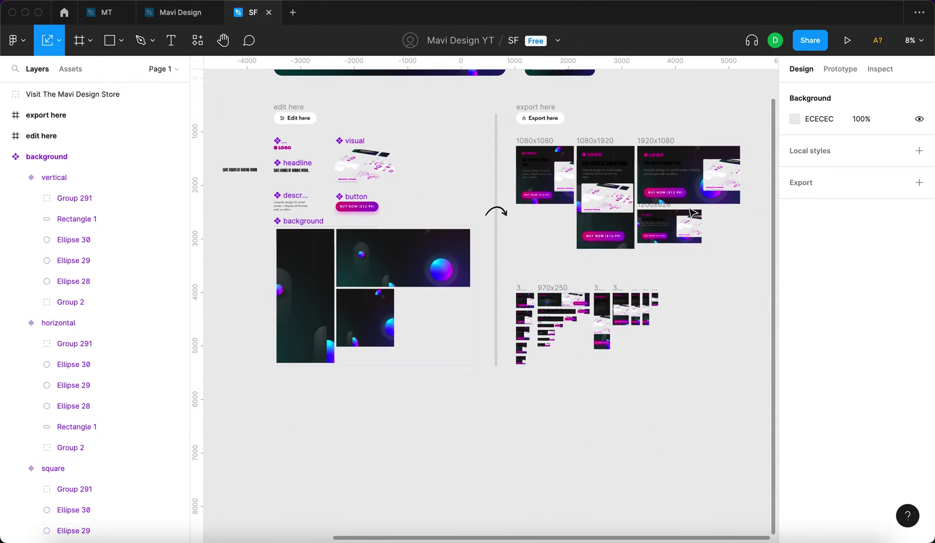
{"action": "scroll", "coordinate": [696, 209], "scroll_direction": "up", "scroll_amount": 4}
{"action": "scroll", "coordinate": [697, 209], "scroll_direction": "right", "scroll_amount": 5}
{"action": "scroll", "coordinate": [493, 244], "scroll_direction": "left", "scroll_amount": 4}
{"action": "scroll", "coordinate": [492, 244], "scroll_direction": "down", "scroll_amount": 3}
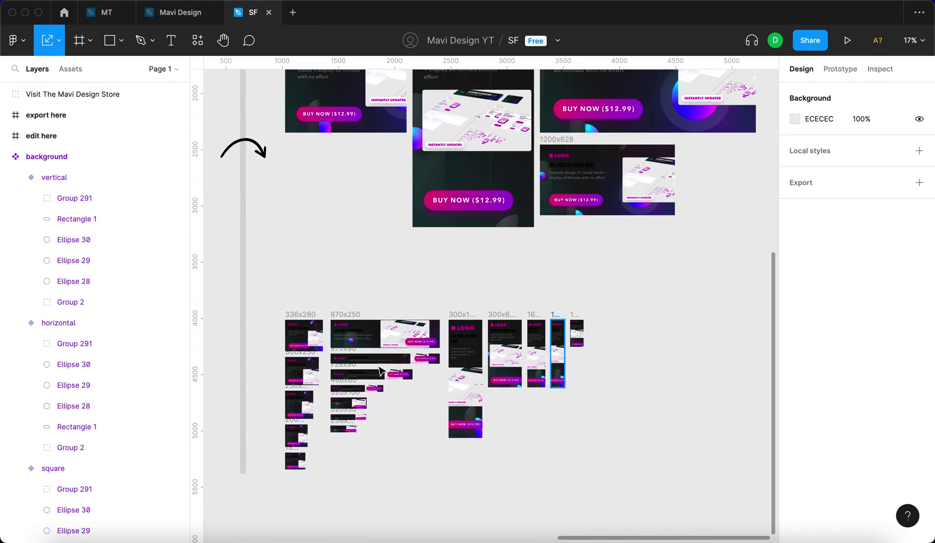
{"action": "scroll", "coordinate": [380, 371], "scroll_direction": "up", "scroll_amount": 10}
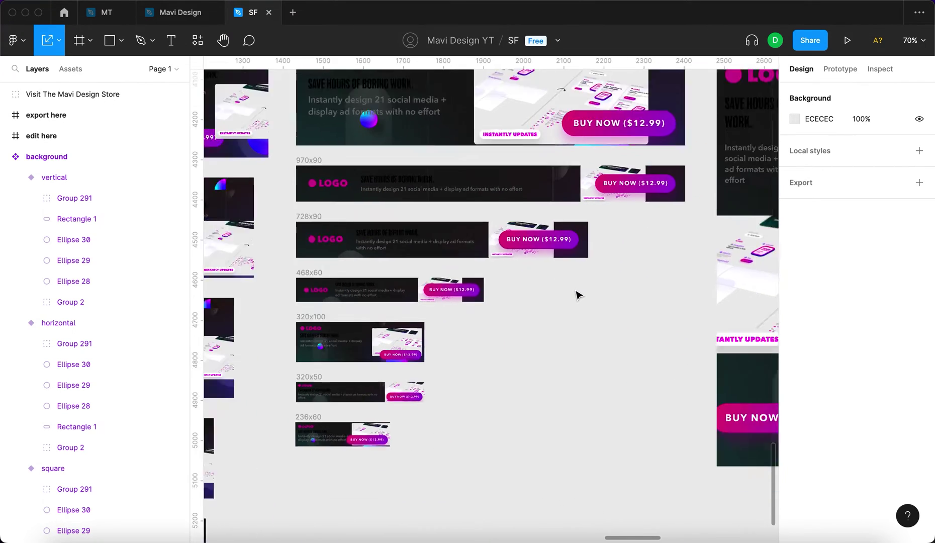
{"action": "scroll", "coordinate": [578, 295], "scroll_direction": "down", "scroll_amount": 5}
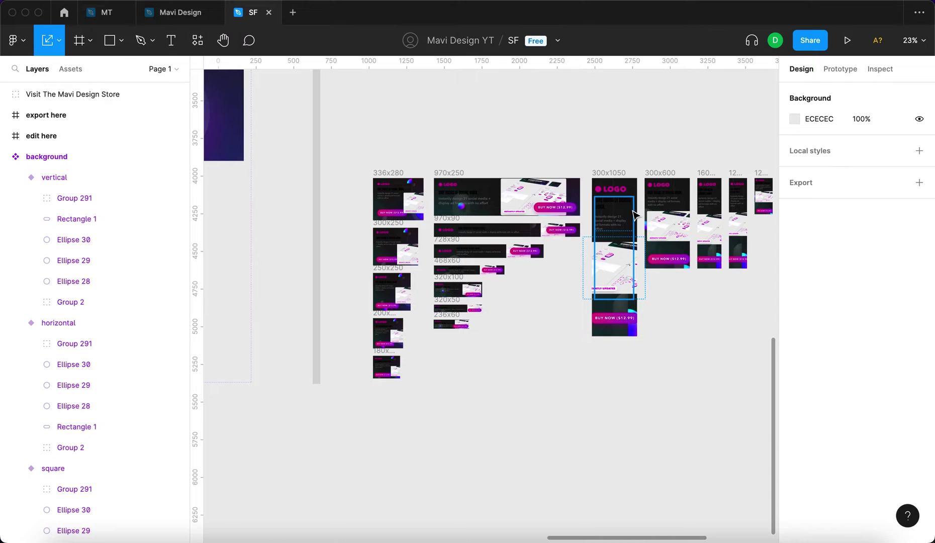
{"action": "scroll", "coordinate": [602, 208], "scroll_direction": "up", "scroll_amount": 8}
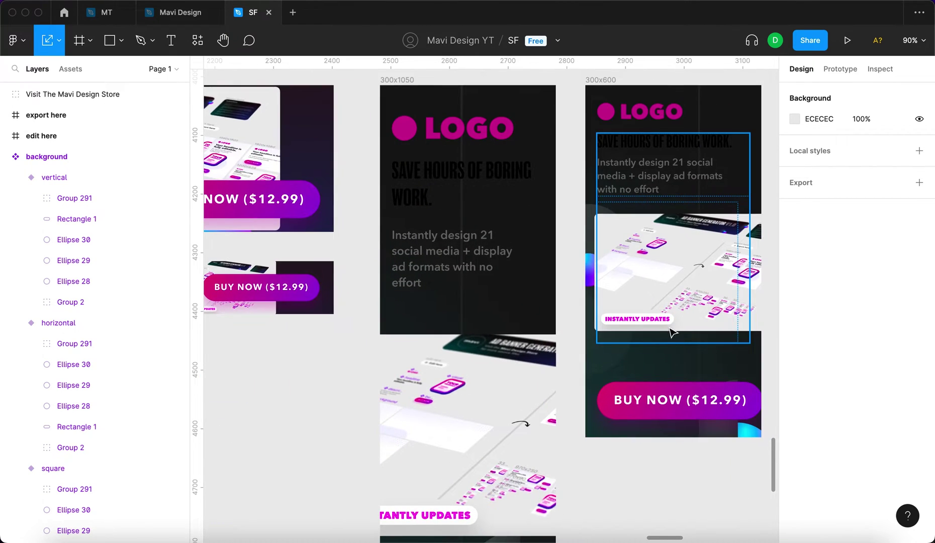
{"action": "scroll", "coordinate": [672, 331], "scroll_direction": "down", "scroll_amount": 3}
{"action": "scroll", "coordinate": [538, 372], "scroll_direction": "down", "scroll_amount": 6}
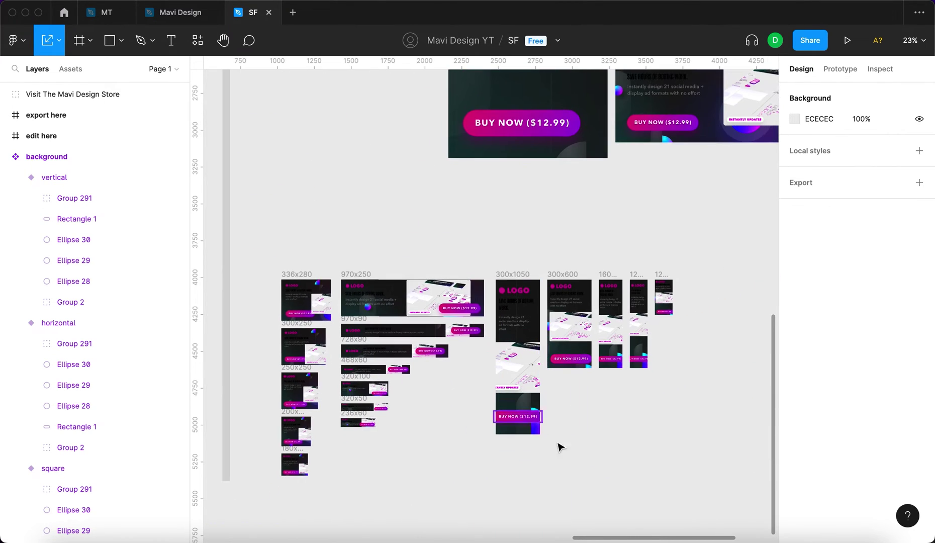
{"action": "scroll", "coordinate": [435, 307], "scroll_direction": "up", "scroll_amount": 8}
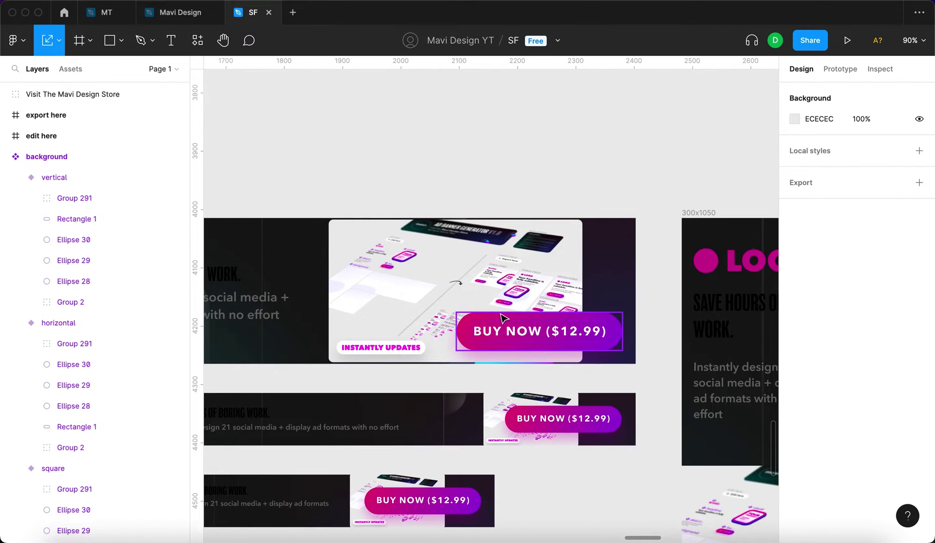
{"action": "scroll", "coordinate": [547, 182], "scroll_direction": "down", "scroll_amount": 10}
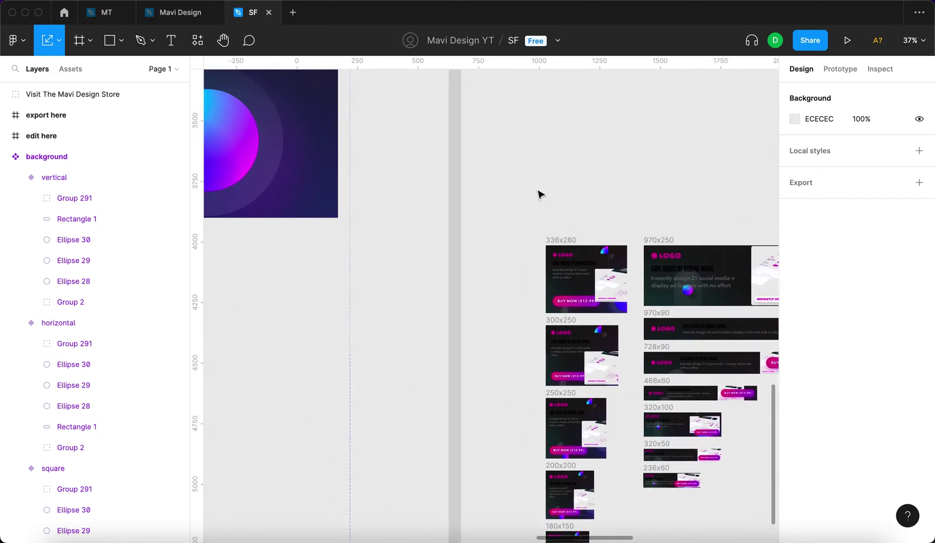
{"action": "scroll", "coordinate": [346, 173], "scroll_direction": "left", "scroll_amount": 5}
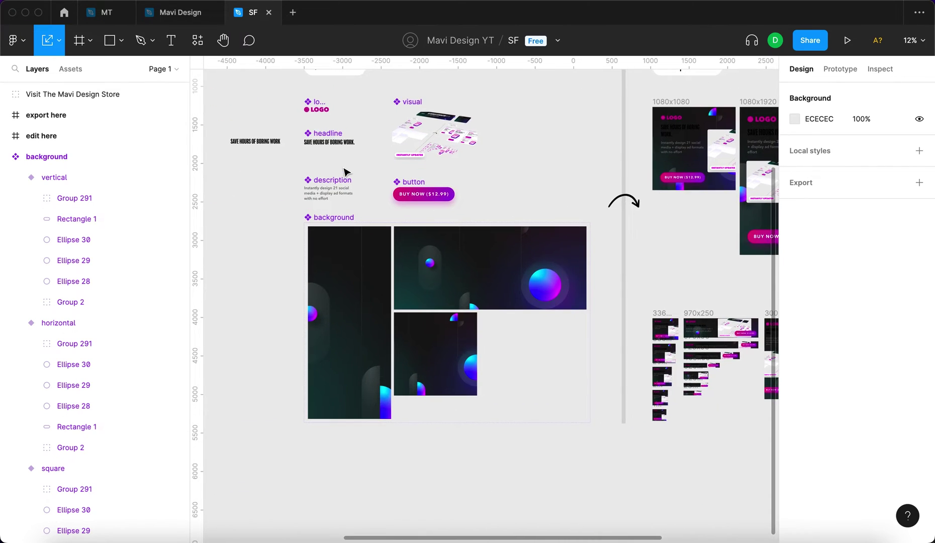
{"action": "scroll", "coordinate": [346, 172], "scroll_direction": "right", "scroll_amount": 4}
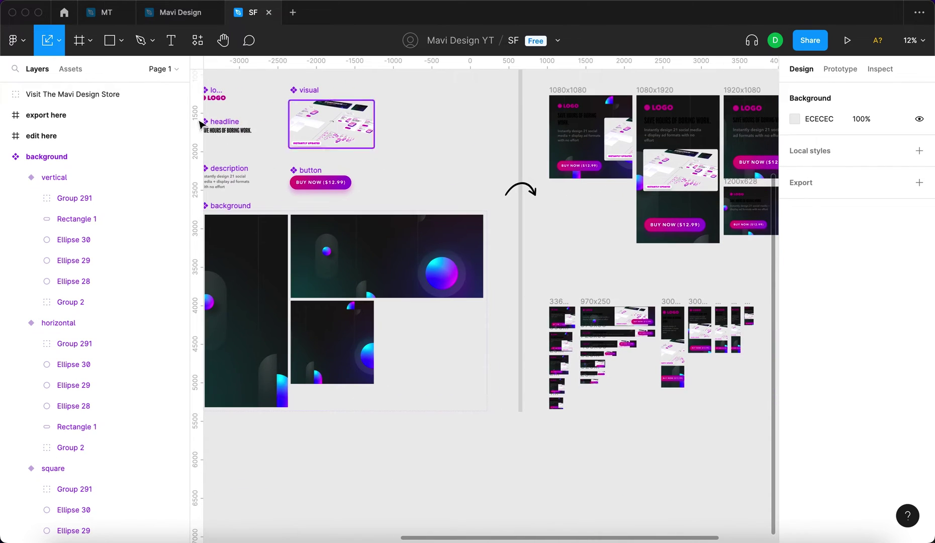
{"action": "double_click", "coordinate": [230, 133]}
Set the headline text fill to white FFFFFF
{"action": "key", "text": "v"}
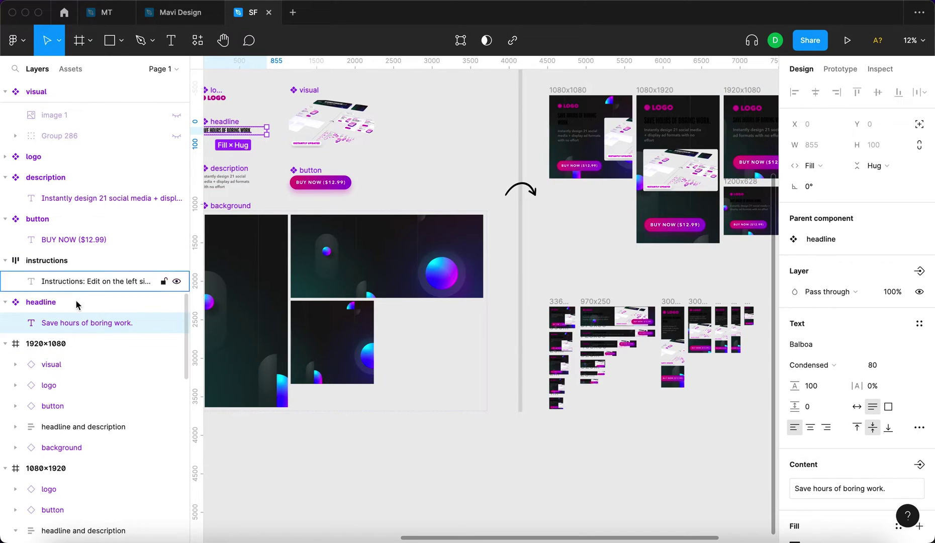
{"action": "scroll", "coordinate": [832, 418], "scroll_direction": "down", "scroll_amount": 2}
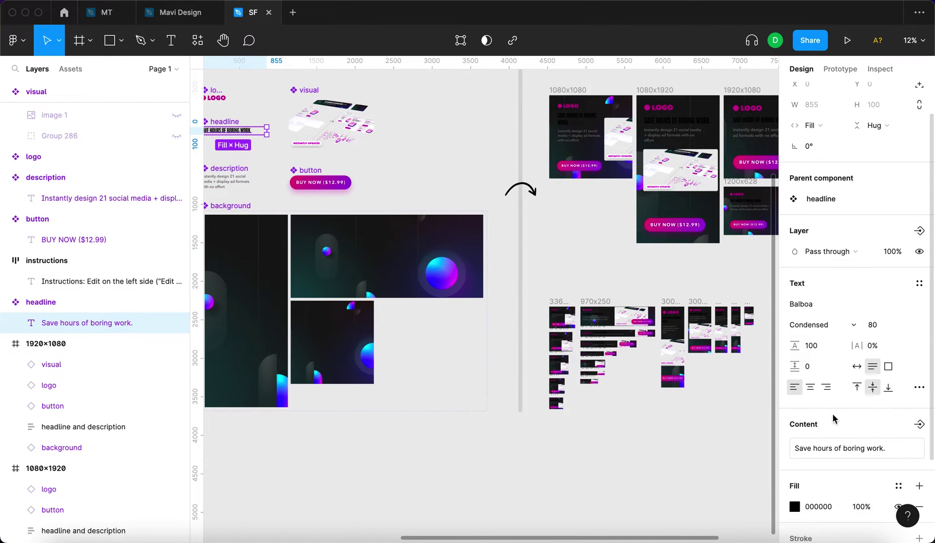
{"action": "left_click", "coordinate": [799, 508]}
{"action": "left_click_drag", "start_coordinate": [679, 302], "coordinate": [573, 203]}
{"action": "key", "text": "Escape"}
{"action": "scroll", "coordinate": [748, 281], "scroll_direction": "right", "scroll_amount": 5}
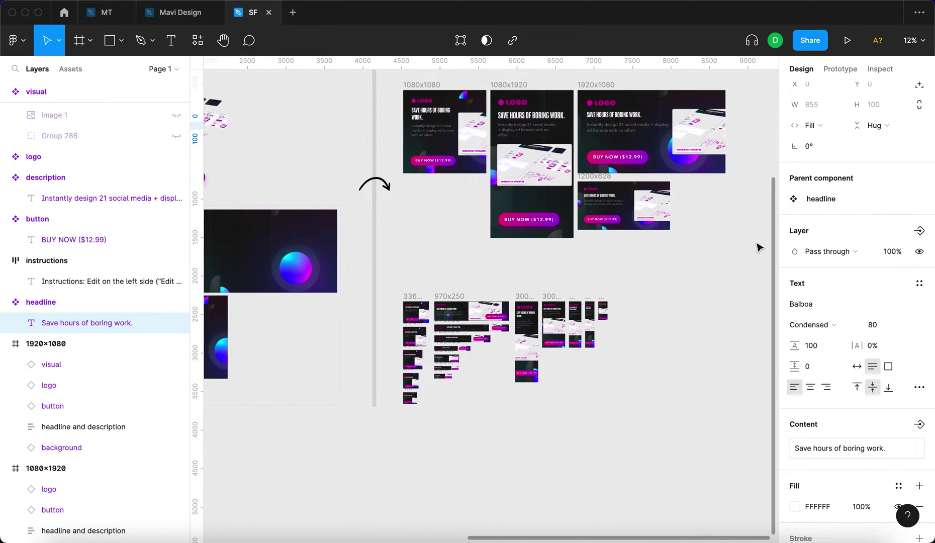
{"action": "scroll", "coordinate": [537, 383], "scroll_direction": "left", "scroll_amount": 8}
Make the description text white and lower its layer opacity to about 60%
{"action": "double_click", "coordinate": [302, 196]}
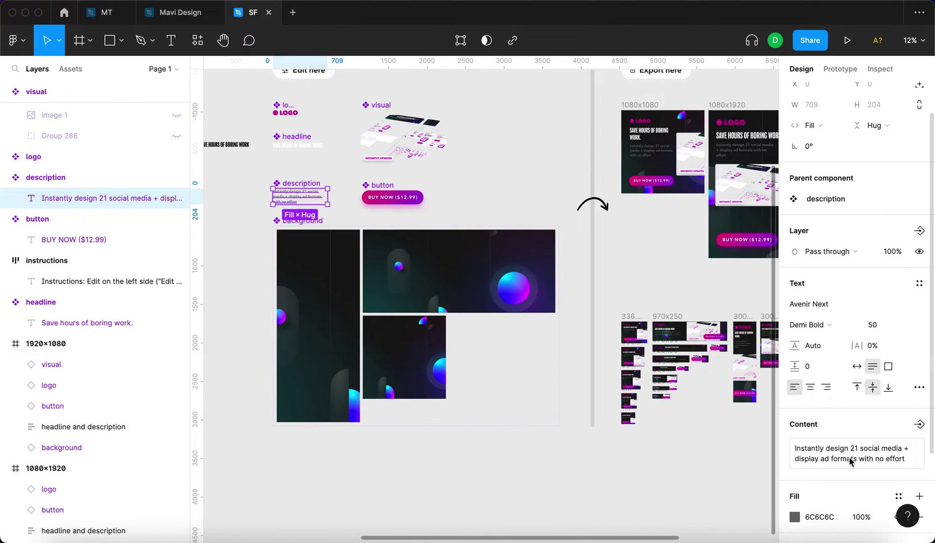
{"action": "left_click", "coordinate": [793, 517]}
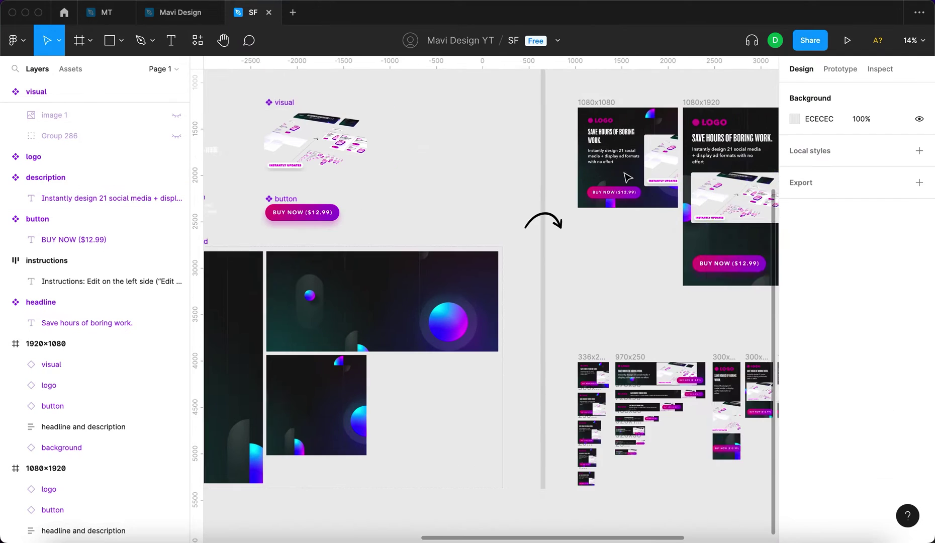
{"action": "scroll", "coordinate": [626, 177], "scroll_direction": "left", "scroll_amount": 5}
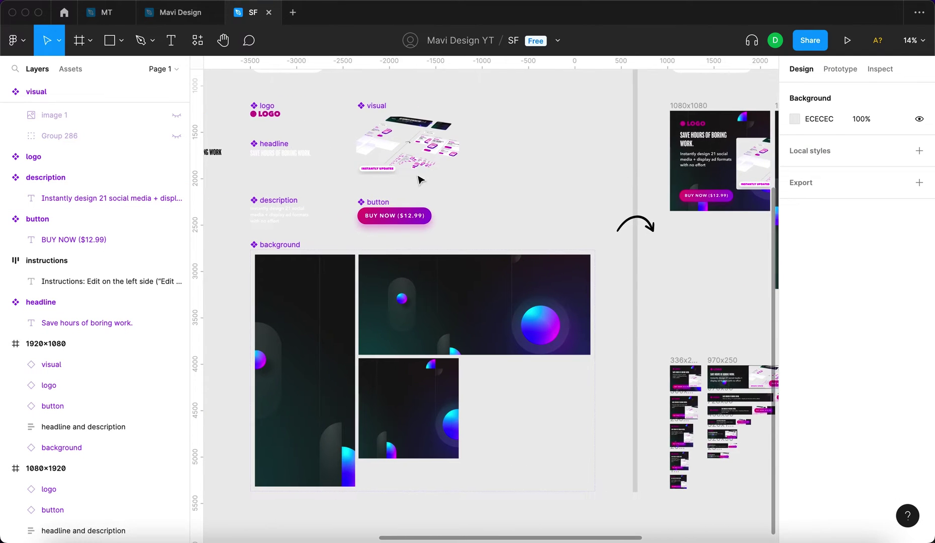
{"action": "double_click", "coordinate": [365, 219]}
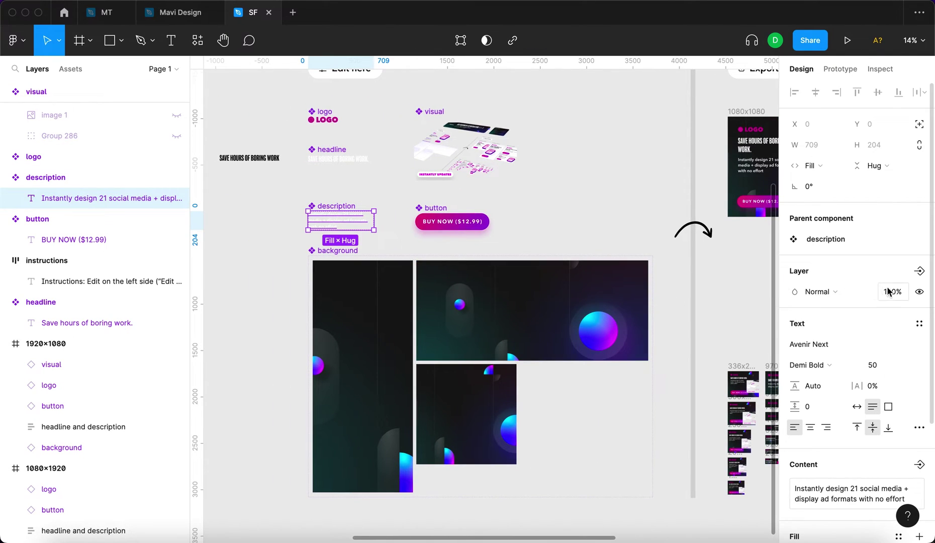
{"action": "left_click", "coordinate": [889, 292]}
{"action": "key", "text": "shift+Down"}
{"action": "key", "text": "shift+Down"}
{"action": "key", "text": "shift+Down"}
{"action": "key", "text": "shift+Down"}
{"action": "key", "text": "shift+Up"}
{"action": "key", "text": "shift+Down"}
{"action": "key", "text": "Return"}
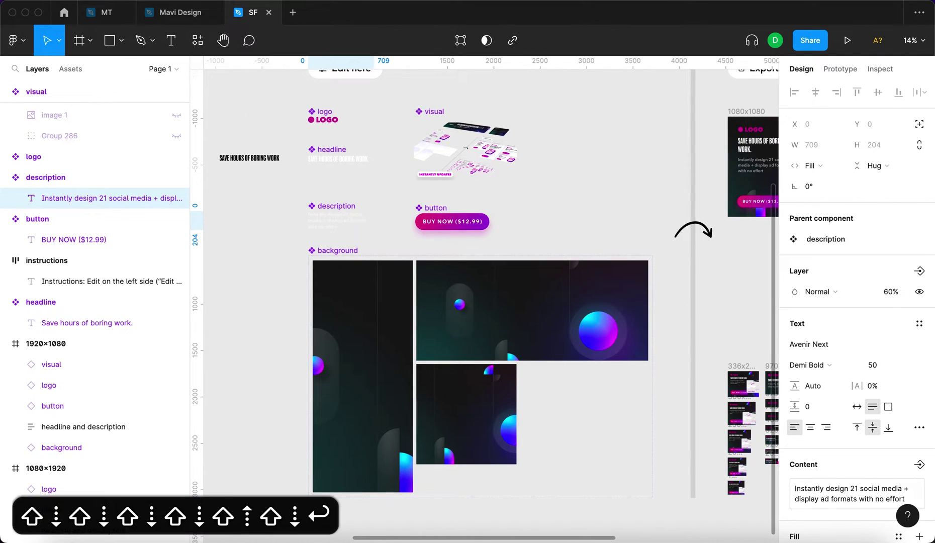
{"action": "scroll", "coordinate": [625, 184], "scroll_direction": "right", "scroll_amount": 6}
{"action": "left_click", "coordinate": [616, 313]}
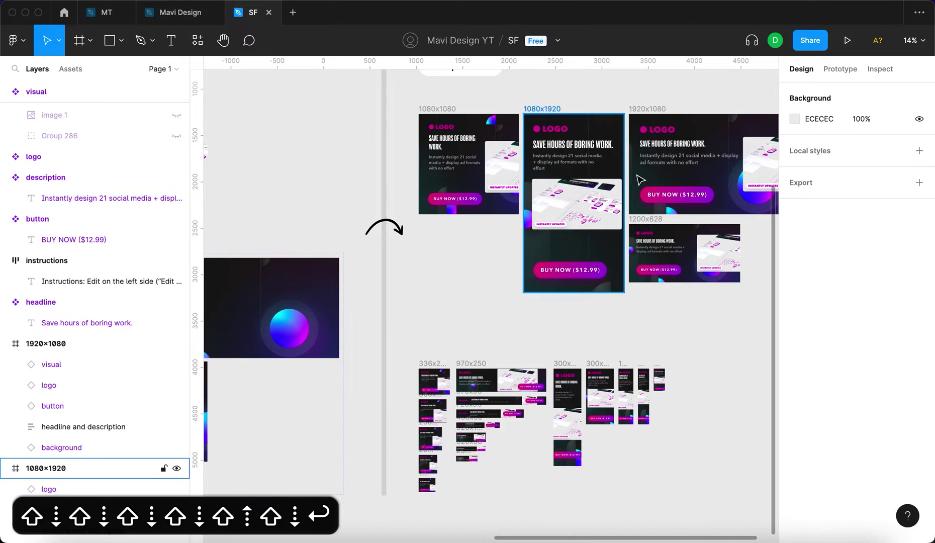
{"action": "scroll", "coordinate": [639, 180], "scroll_direction": "up", "scroll_amount": 5}
{"action": "scroll", "coordinate": [640, 177], "scroll_direction": "right", "scroll_amount": 3}
{"action": "scroll", "coordinate": [578, 246], "scroll_direction": "down", "scroll_amount": 5}
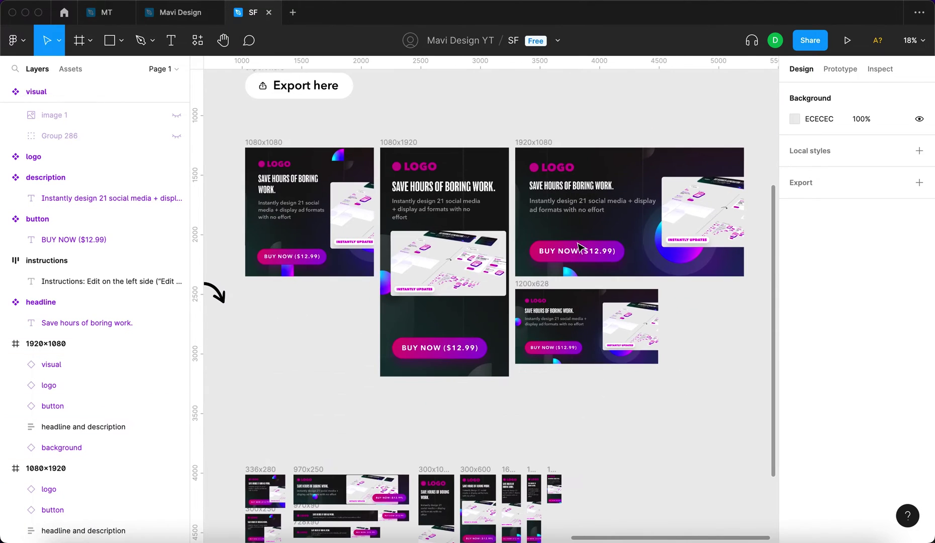
{"action": "scroll", "coordinate": [641, 423], "scroll_direction": "left", "scroll_amount": 3}
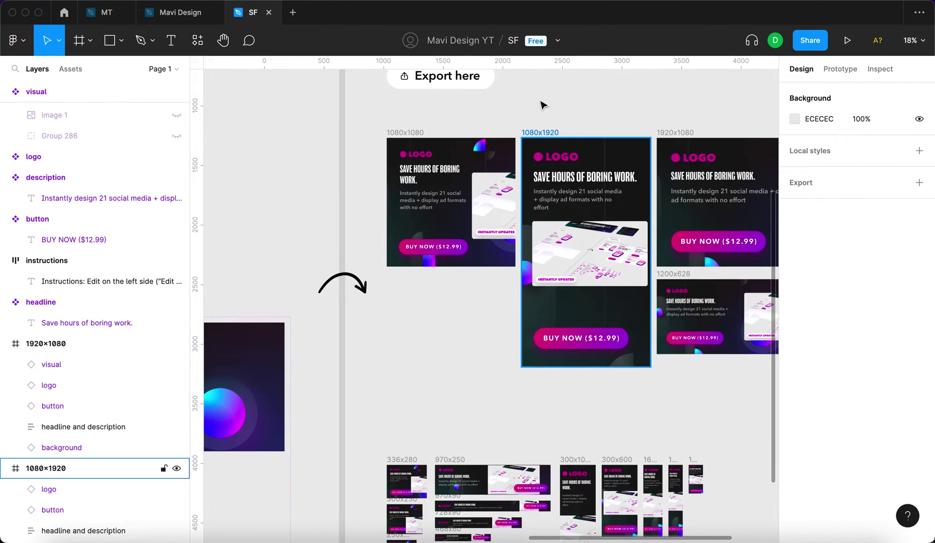
Copy the small gradient ball's fill and shadow style onto the BUY NOW button
{"action": "scroll", "coordinate": [435, 380], "scroll_direction": "down", "scroll_amount": 5}
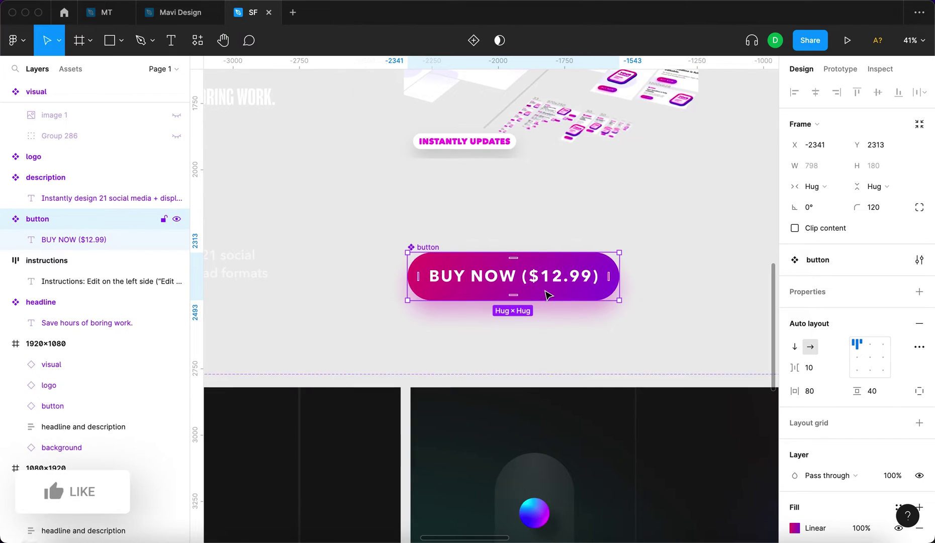
{"action": "scroll", "coordinate": [563, 292], "scroll_direction": "down", "scroll_amount": 2}
{"action": "scroll", "coordinate": [562, 292], "scroll_direction": "right", "scroll_amount": 1}
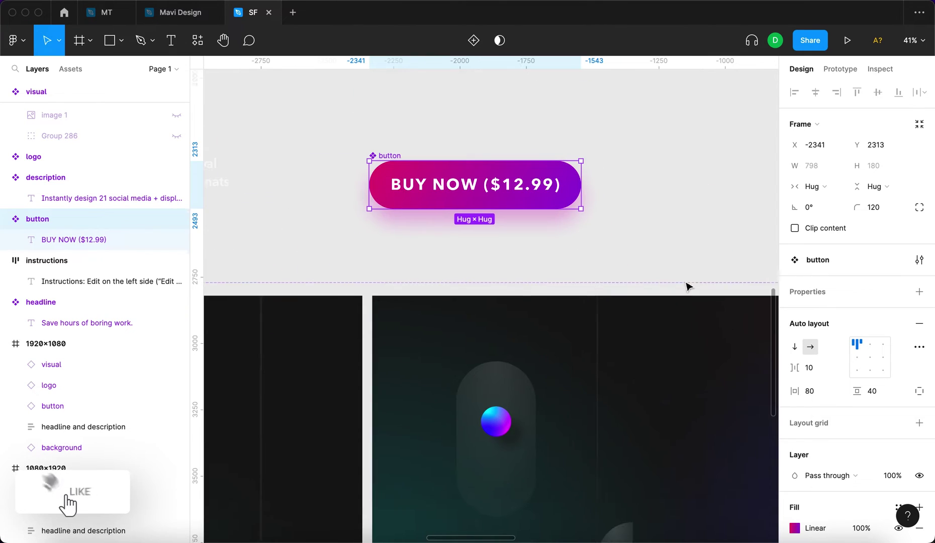
{"action": "left_click", "coordinate": [494, 426]}
{"action": "double_click", "coordinate": [494, 427]}
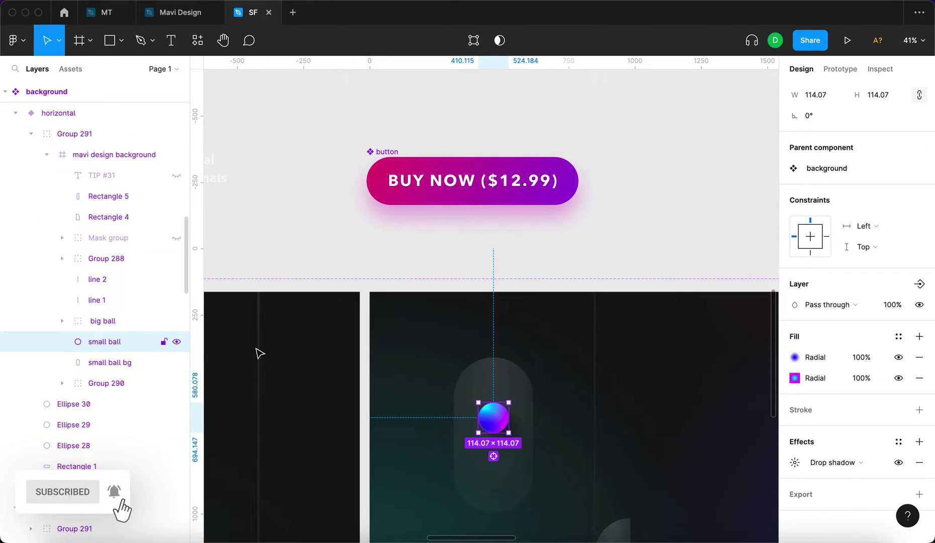
{"action": "key", "text": "alt+super+c"}
{"action": "left_click", "coordinate": [547, 187]}
{"action": "scroll", "coordinate": [850, 393], "scroll_direction": "down", "scroll_amount": 1}
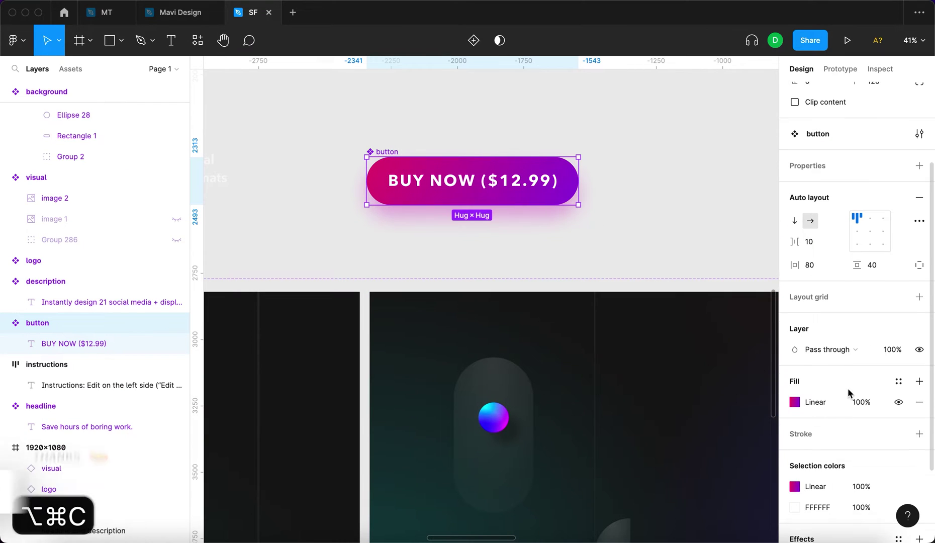
{"action": "left_click", "coordinate": [919, 402]}
{"action": "key", "text": "super+v"}
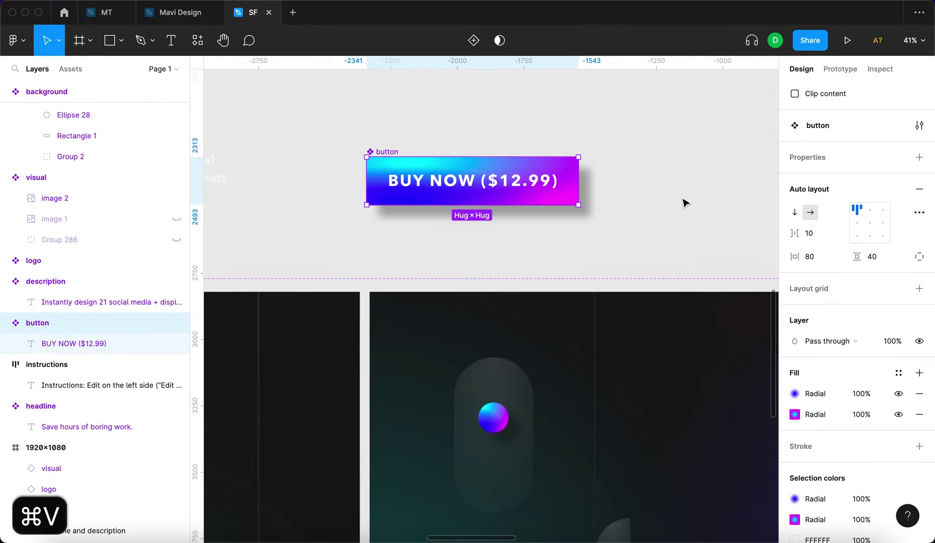
{"action": "left_click", "coordinate": [593, 156]}
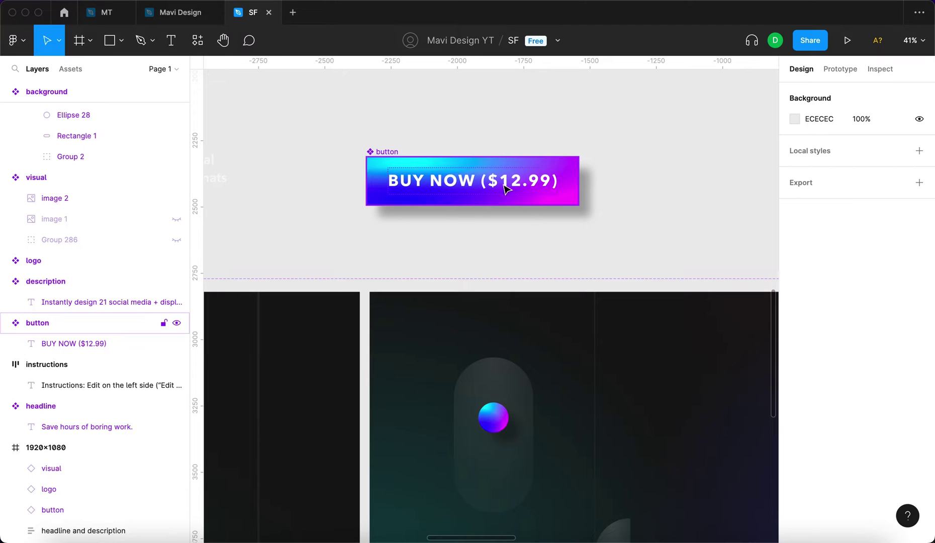
Raise the BUY NOW button's corner radius to make it a pill shape
{"action": "left_click", "coordinate": [389, 153]}
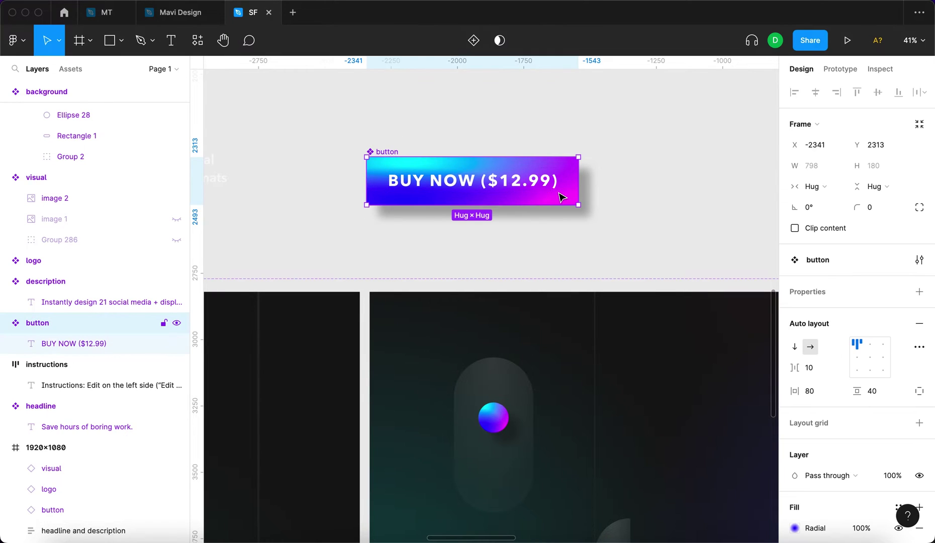
{"action": "scroll", "coordinate": [559, 197], "scroll_direction": "down", "scroll_amount": 3}
{"action": "left_click", "coordinate": [883, 207]}
{"action": "key", "text": "shift+Up"}
{"action": "key", "text": "shift+Up"}
{"action": "key", "text": "shift+Up"}
{"action": "key", "text": "shift+Up"}
{"action": "key", "text": "shift+Up"}
{"action": "key", "text": "shift+Up"}
{"action": "key", "text": "shift+Up"}
{"action": "key", "text": "shift+Up"}
{"action": "key", "text": "shift+Up"}
{"action": "key", "text": "shift+Up"}
{"action": "key", "text": "shift+Up"}
{"action": "key", "text": "shift+Up"}
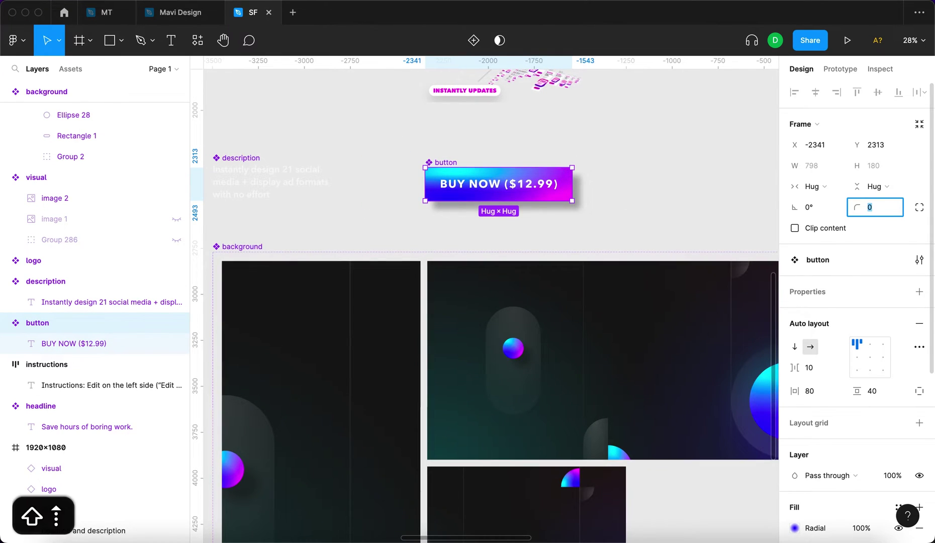
{"action": "key", "text": "shift+Up"}
{"action": "key", "text": "shift+Up"}
{"action": "key", "text": "Return"}
{"action": "left_click", "coordinate": [642, 177]}
{"action": "scroll", "coordinate": [643, 178], "scroll_direction": "right", "scroll_amount": 10}
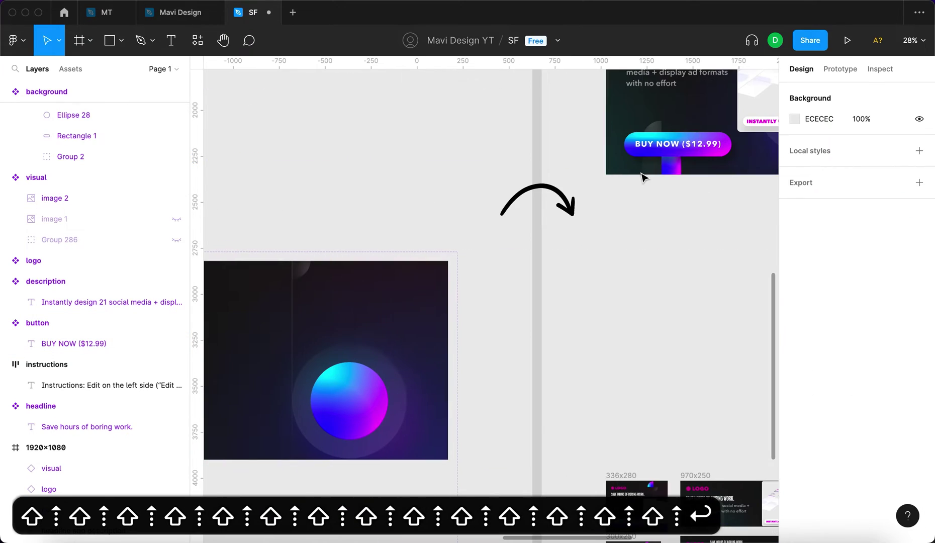
{"action": "scroll", "coordinate": [643, 178], "scroll_direction": "up", "scroll_amount": 2}
{"action": "scroll", "coordinate": [643, 177], "scroll_direction": "down", "scroll_amount": 4}
{"action": "scroll", "coordinate": [643, 177], "scroll_direction": "right", "scroll_amount": 8}
{"action": "scroll", "coordinate": [643, 177], "scroll_direction": "down", "scroll_amount": 2}
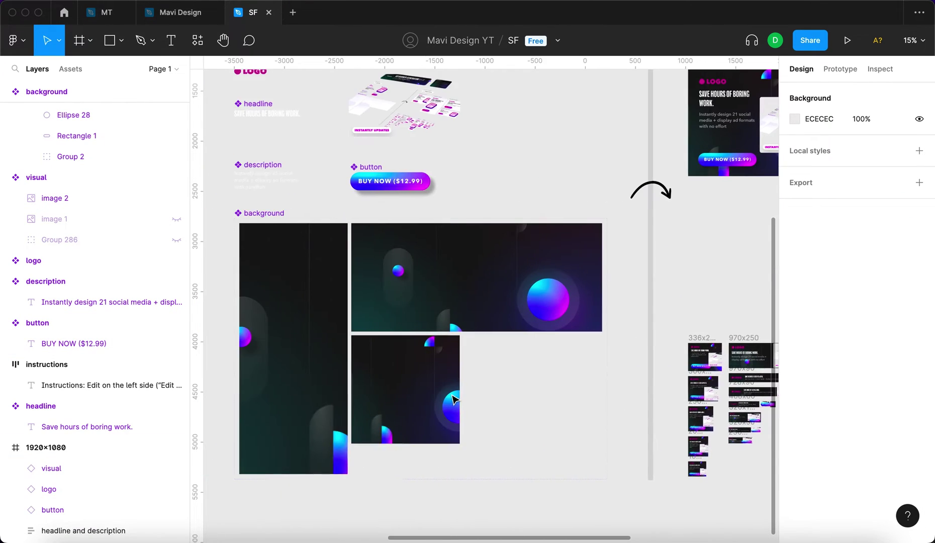
{"action": "scroll", "coordinate": [454, 400], "scroll_direction": "left", "scroll_amount": 3}
{"action": "scroll", "coordinate": [476, 203], "scroll_direction": "up", "scroll_amount": 5}
Set the button fill to white FFFFFF and increase its drop shadow blur to about 96
{"action": "left_click", "coordinate": [476, 201]}
{"action": "scroll", "coordinate": [824, 382], "scroll_direction": "down", "scroll_amount": 4}
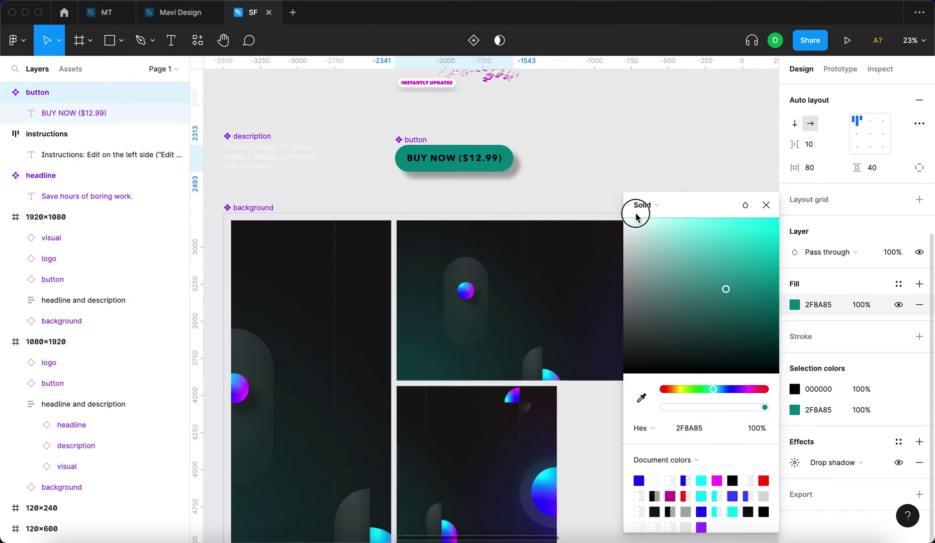
{"action": "left_click_drag", "start_coordinate": [724, 288], "coordinate": [598, 192]}
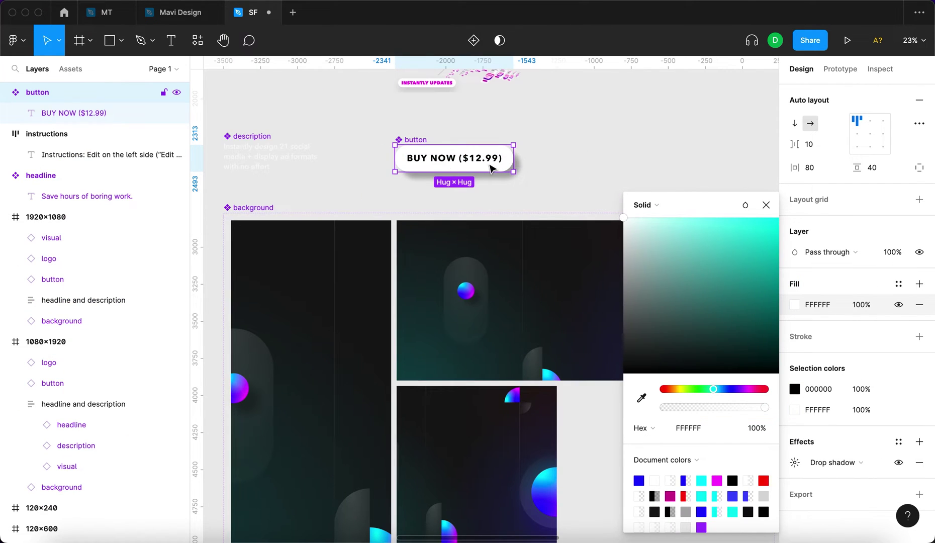
{"action": "left_click", "coordinate": [795, 462]}
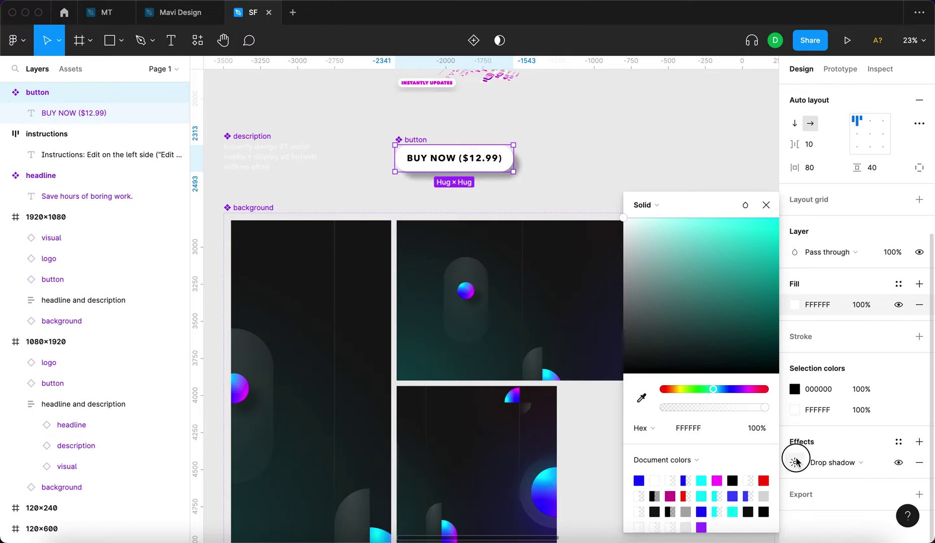
{"action": "left_click", "coordinate": [747, 444]}
{"action": "key", "text": "shift+Up"}
{"action": "key", "text": "shift+Up"}
{"action": "key", "text": "shift+Up"}
{"action": "key", "text": "shift+Up"}
{"action": "key", "text": "shift+Up"}
{"action": "key", "text": "shift+Up"}
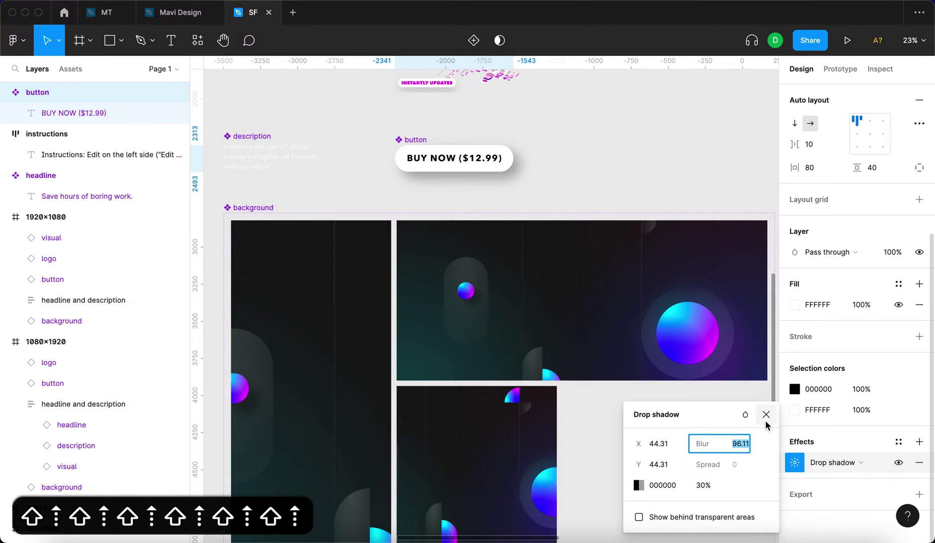
{"action": "left_click", "coordinate": [765, 418]}
{"action": "left_click", "coordinate": [639, 174]}
{"action": "scroll", "coordinate": [639, 173], "scroll_direction": "down", "scroll_amount": 5}
{"action": "scroll", "coordinate": [639, 173], "scroll_direction": "right", "scroll_amount": 12}
{"action": "scroll", "coordinate": [338, 111], "scroll_direction": "left", "scroll_amount": 1}
{"action": "scroll", "coordinate": [339, 117], "scroll_direction": "up", "scroll_amount": 5}
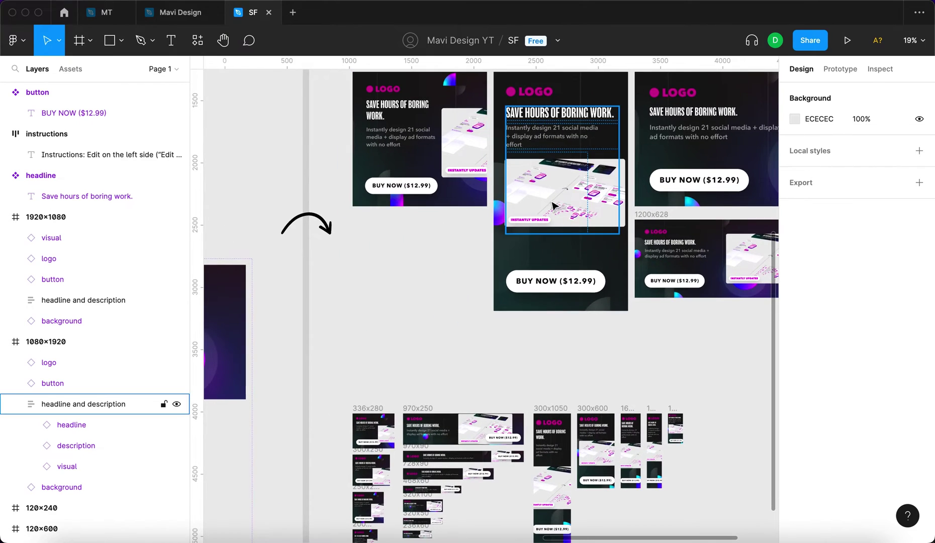
{"action": "scroll", "coordinate": [552, 206], "scroll_direction": "down", "scroll_amount": 1}
Copy the mavidesign wordmark from the brief board and paste it into the logo component
{"action": "scroll", "coordinate": [696, 306], "scroll_direction": "right", "scroll_amount": 1}
{"action": "scroll", "coordinate": [697, 305], "scroll_direction": "left", "scroll_amount": 16}
{"action": "scroll", "coordinate": [696, 305], "scroll_direction": "up", "scroll_amount": 5}
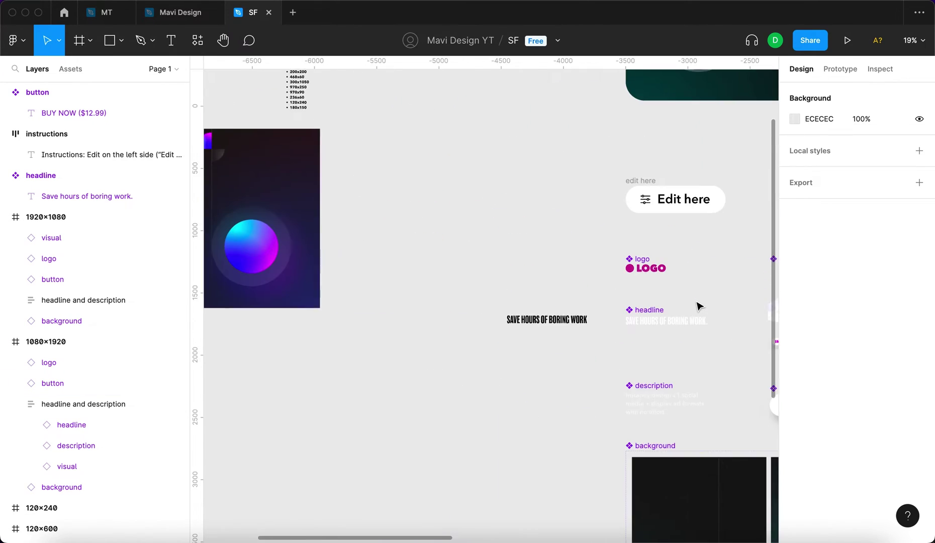
{"action": "scroll", "coordinate": [449, 201], "scroll_direction": "left", "scroll_amount": 12}
{"action": "scroll", "coordinate": [449, 200], "scroll_direction": "up", "scroll_amount": 6}
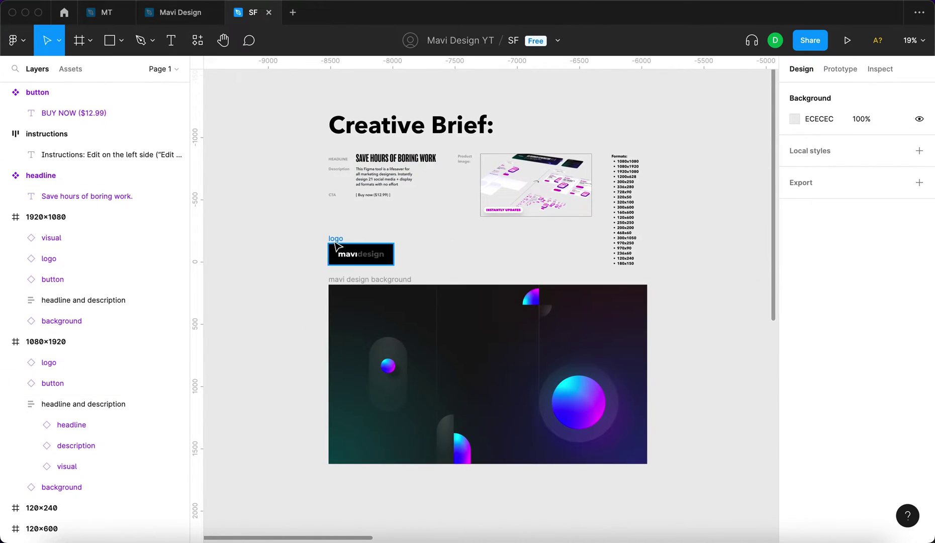
{"action": "scroll", "coordinate": [335, 246], "scroll_direction": "up", "scroll_amount": 10}
{"action": "left_click", "coordinate": [360, 245]}
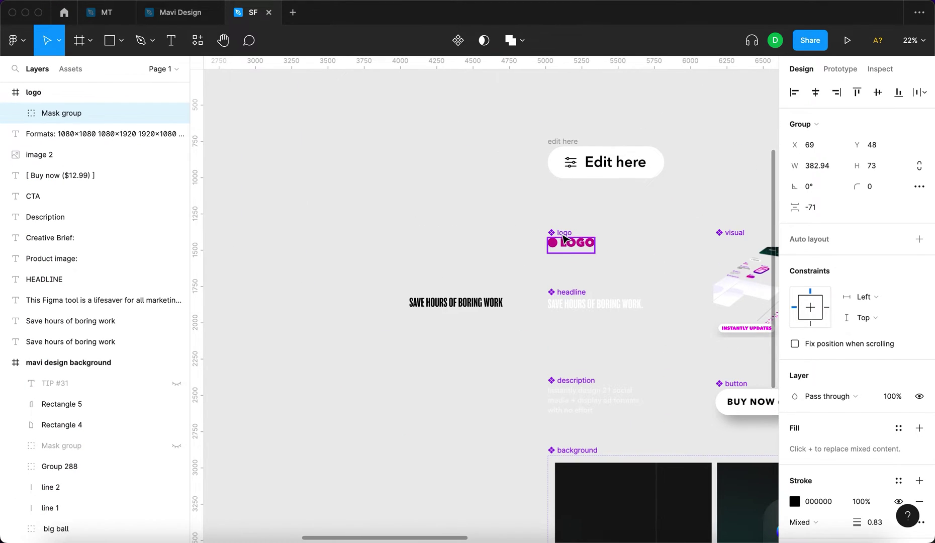
{"action": "left_click", "coordinate": [563, 239]}
{"action": "key", "text": "shift+2"}
{"action": "key", "text": "super+v"}
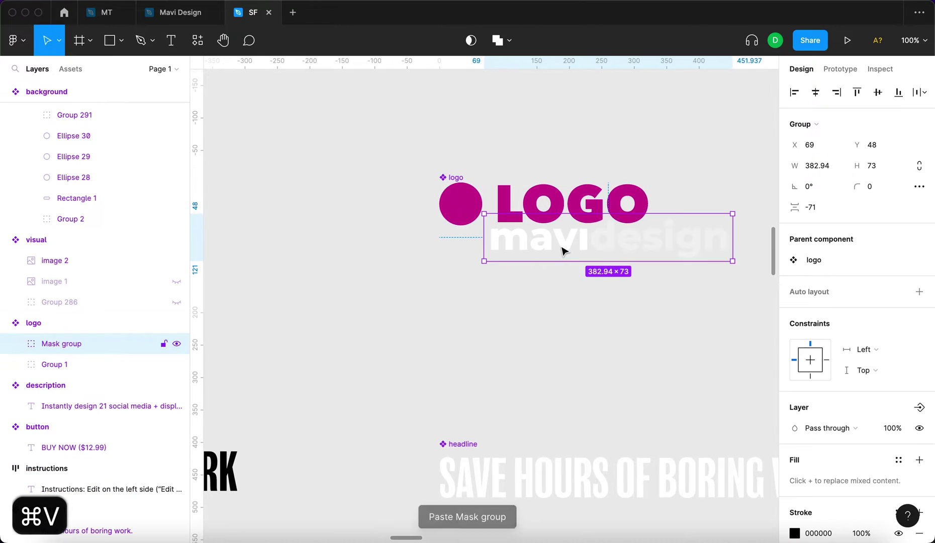
{"action": "key", "text": "alt+shift+super+v"}
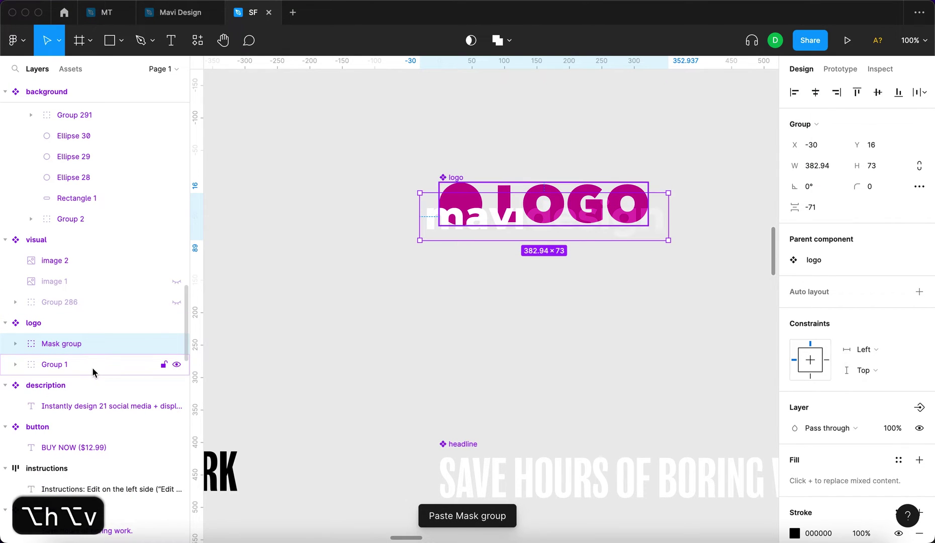
Hide the old LOGO placeholder (Group 1) and align the wordmark to the left edge
{"action": "left_click", "coordinate": [176, 363]}
{"action": "key", "text": "alt+a"}
{"action": "key", "text": "alt+w"}
{"action": "key", "text": "alt+v"}
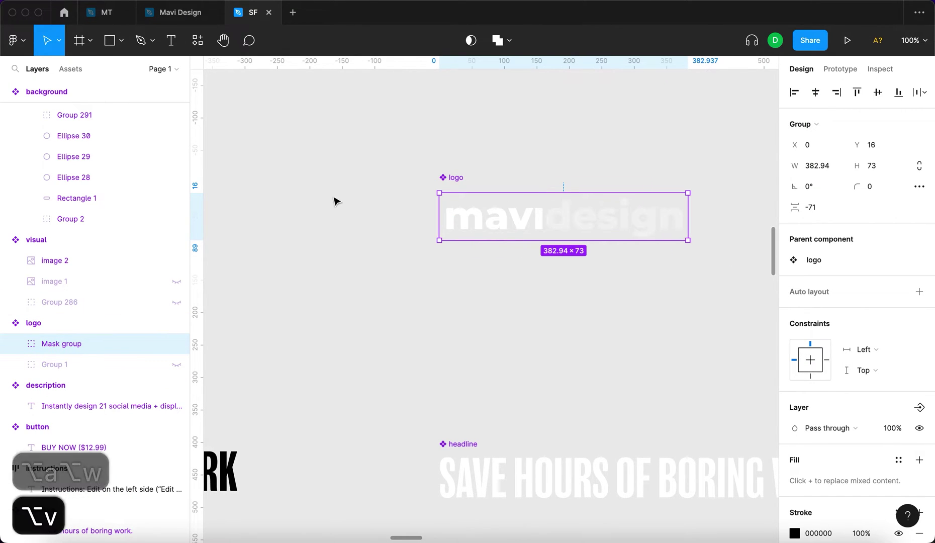
Nudge the wordmark a few pixels further left
{"action": "scroll", "coordinate": [396, 222], "scroll_direction": "down", "scroll_amount": 5}
{"action": "scroll", "coordinate": [396, 221], "scroll_direction": "right", "scroll_amount": 15}
{"action": "scroll", "coordinate": [396, 221], "scroll_direction": "right", "scroll_amount": 15}
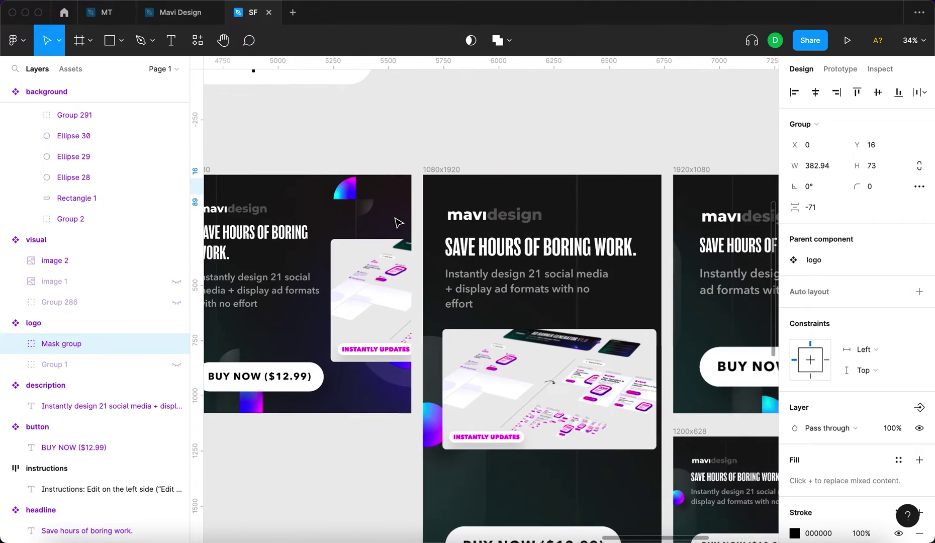
{"action": "scroll", "coordinate": [481, 333], "scroll_direction": "down", "scroll_amount": 5}
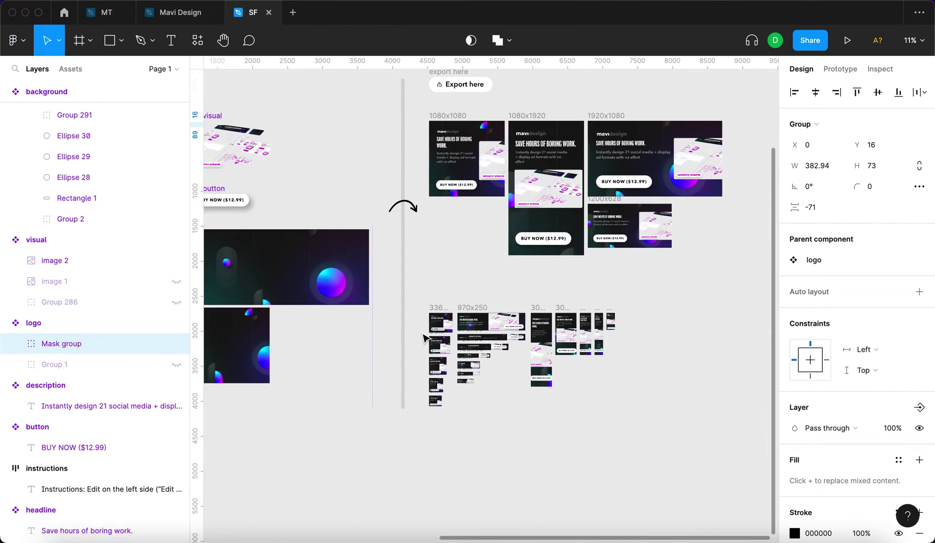
{"action": "scroll", "coordinate": [424, 338], "scroll_direction": "up", "scroll_amount": 5}
{"action": "scroll", "coordinate": [513, 338], "scroll_direction": "down", "scroll_amount": 5}
{"action": "scroll", "coordinate": [513, 339], "scroll_direction": "right", "scroll_amount": 6}
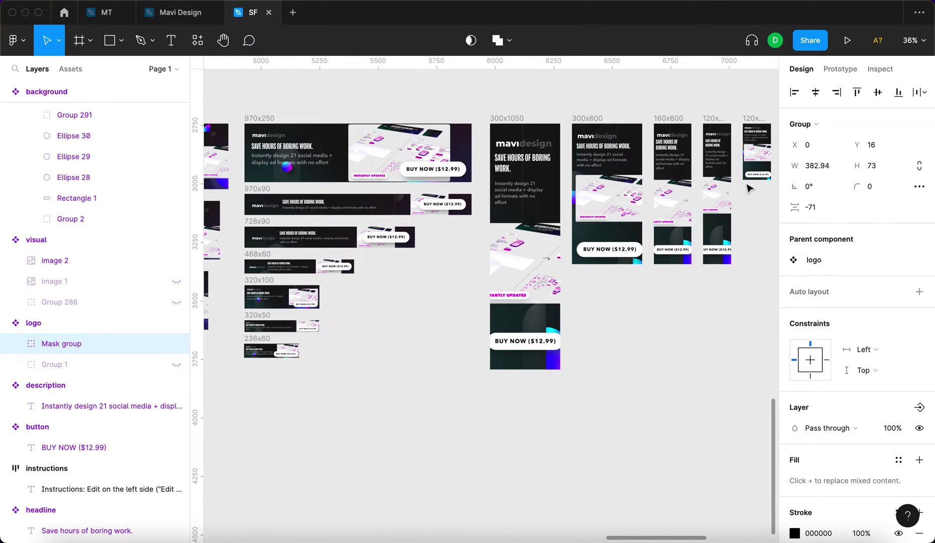
{"action": "scroll", "coordinate": [748, 188], "scroll_direction": "right", "scroll_amount": 3}
{"action": "key", "text": "shift+2"}
{"action": "key", "text": "Left"}
{"action": "key", "text": "Left"}
{"action": "key", "text": "Left"}
{"action": "key", "text": "Left"}
{"action": "key", "text": "Left"}
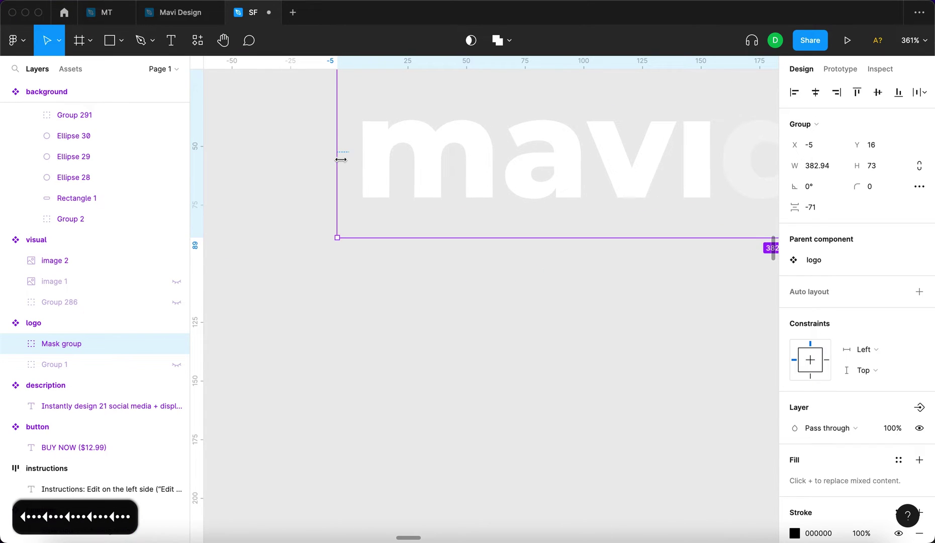
{"action": "scroll", "coordinate": [340, 159], "scroll_direction": "up", "scroll_amount": 5}
{"action": "key", "text": "Left"}
{"action": "key", "text": "Left"}
{"action": "key", "text": "Left"}
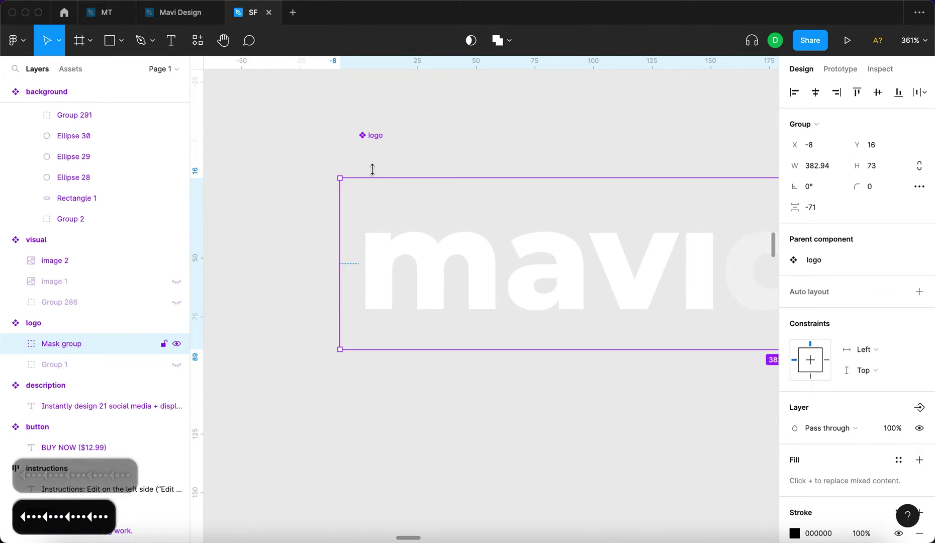
{"action": "key", "text": "Left"}
{"action": "key", "text": "Left"}
{"action": "key", "text": "Left"}
Scale the wordmark up about 1.18x to 444 × 84.64 with the Scale tool
{"action": "scroll", "coordinate": [428, 251], "scroll_direction": "down", "scroll_amount": 5}
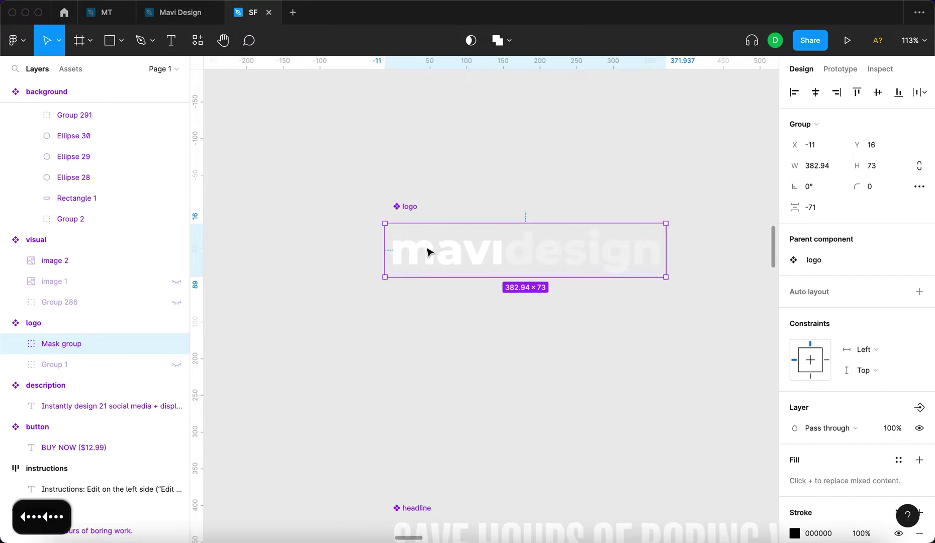
{"action": "scroll", "coordinate": [428, 251], "scroll_direction": "right", "scroll_amount": 3}
{"action": "key", "text": "k"}
{"action": "left_click_drag", "start_coordinate": [578, 246], "coordinate": [624, 250]}
{"action": "left_click", "coordinate": [268, 177]}
{"action": "scroll", "coordinate": [268, 177], "scroll_direction": "down", "scroll_amount": 5}
{"action": "scroll", "coordinate": [267, 178], "scroll_direction": "right", "scroll_amount": 10}
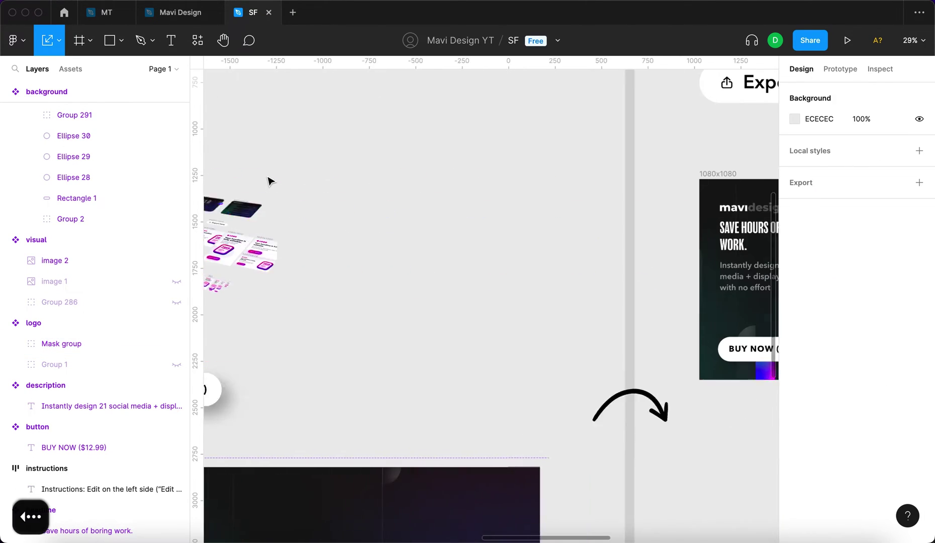
{"action": "scroll", "coordinate": [269, 181], "scroll_direction": "right", "scroll_amount": 8}
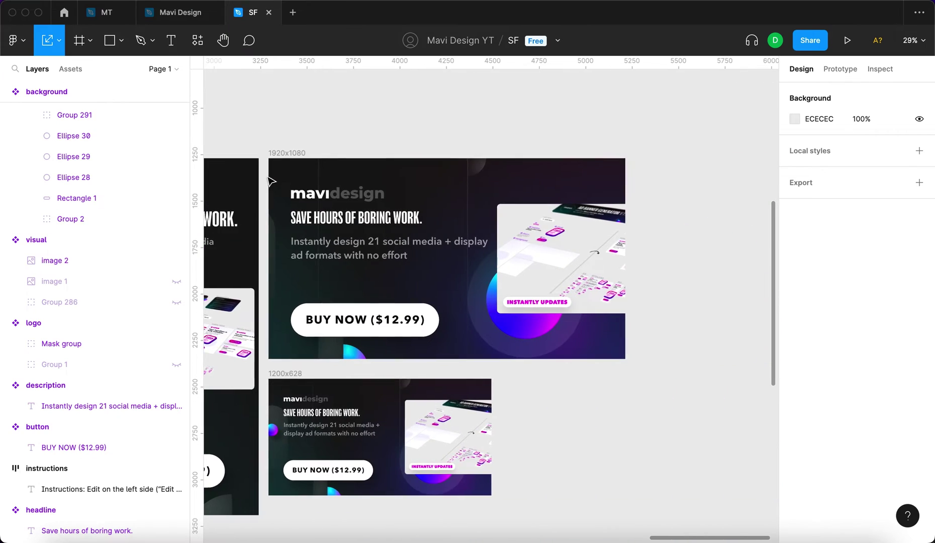
{"action": "scroll", "coordinate": [269, 181], "scroll_direction": "left", "scroll_amount": 8}
{"action": "scroll", "coordinate": [268, 181], "scroll_direction": "down", "scroll_amount": 10}
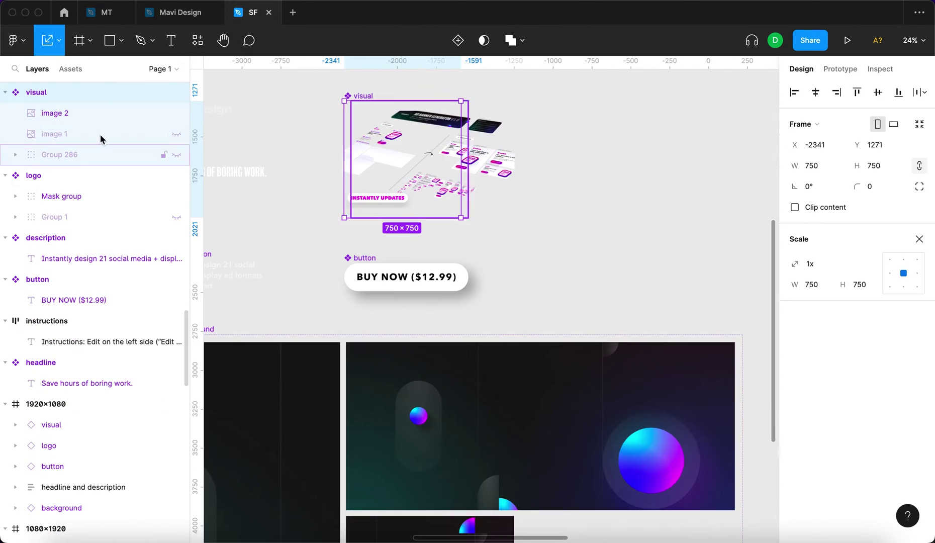
{"action": "left_click", "coordinate": [95, 113]}
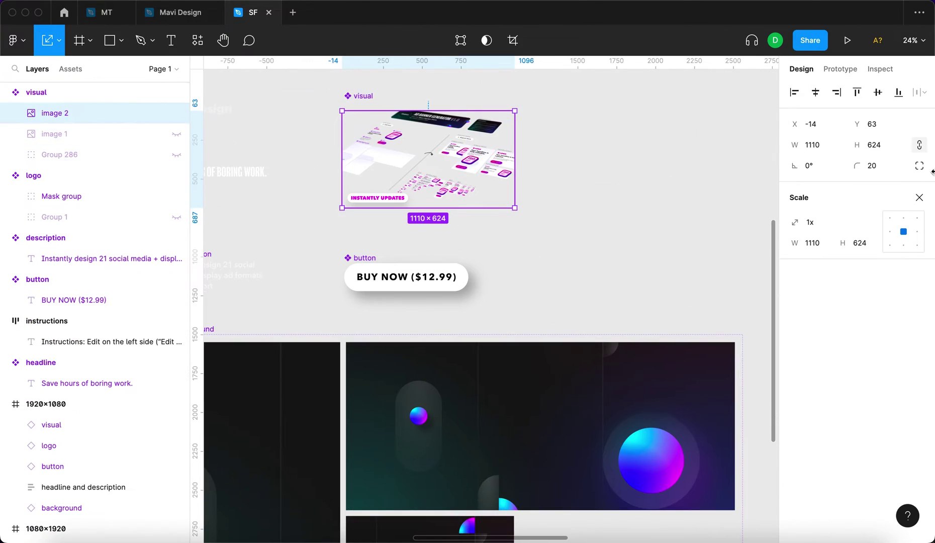
Give the product image an 80 corner radius and align it to the left edge
{"action": "key", "text": "shift+Up"}
{"action": "key", "text": "shift+Up"}
{"action": "key", "text": "shift+Up"}
{"action": "key", "text": "shift+Up"}
{"action": "key", "text": "shift+Up"}
{"action": "key", "text": "shift+Up"}
{"action": "key", "text": "shift+Up"}
{"action": "key", "text": "shift+Up"}
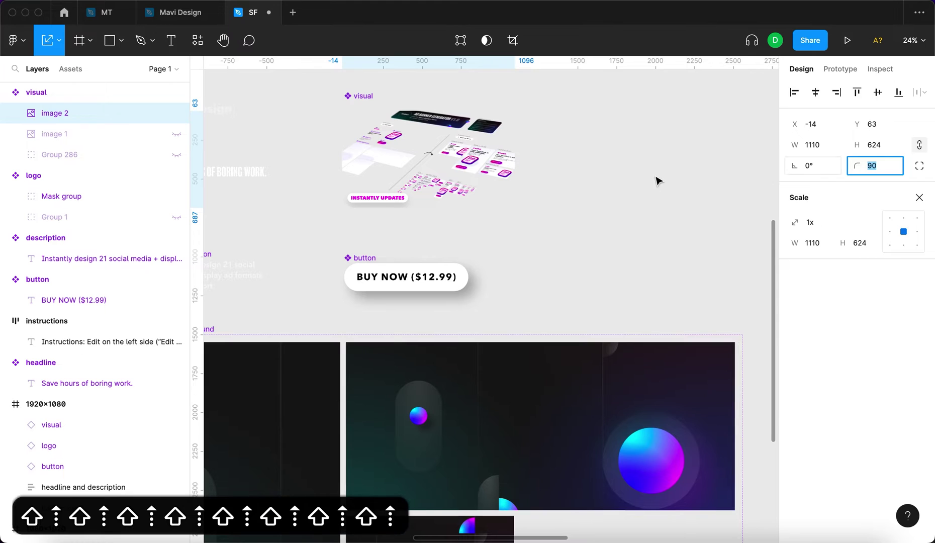
{"action": "key", "text": "shift+Down"}
{"action": "key", "text": "shift+Down"}
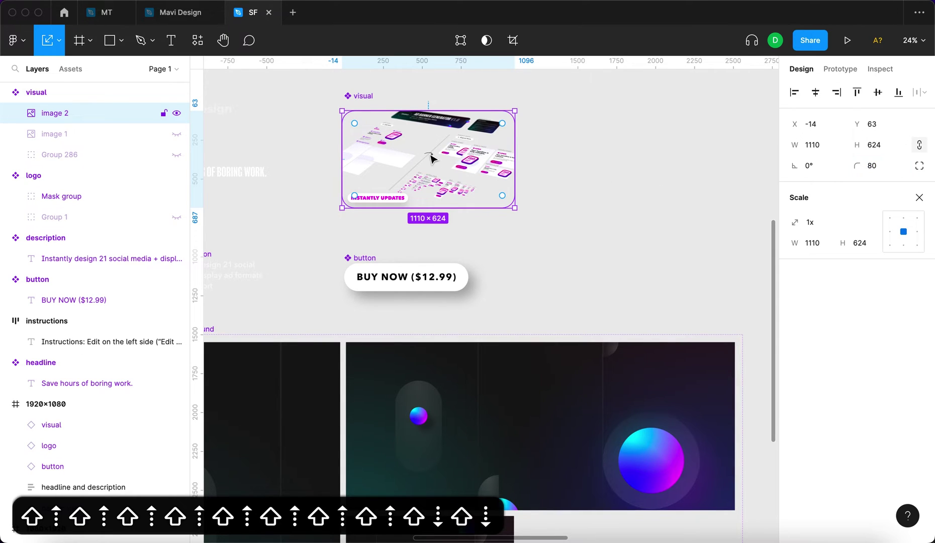
{"action": "key", "text": "alt+a"}
Shrink the image to about 997 × 560 and centre it vertically
{"action": "scroll", "coordinate": [383, 164], "scroll_direction": "down", "scroll_amount": 5}
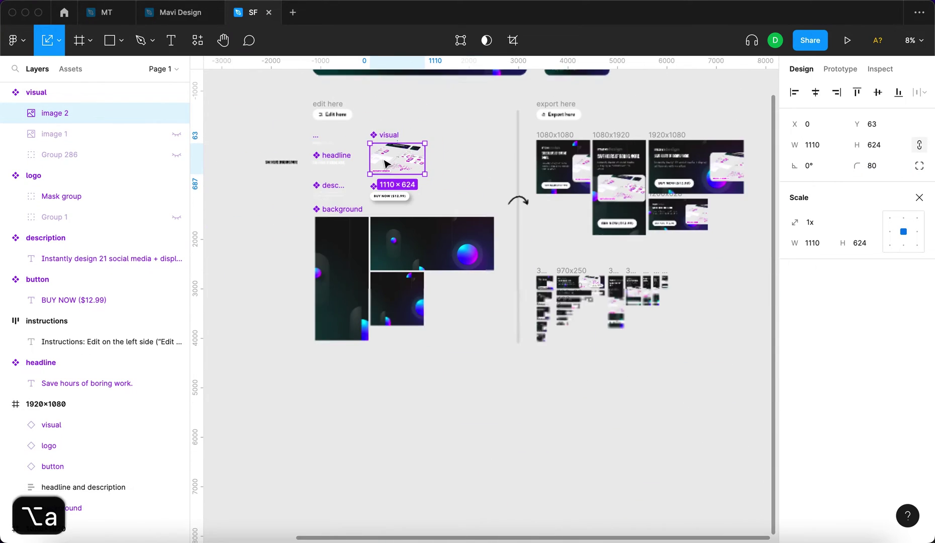
{"action": "scroll", "coordinate": [385, 165], "scroll_direction": "right", "scroll_amount": 3}
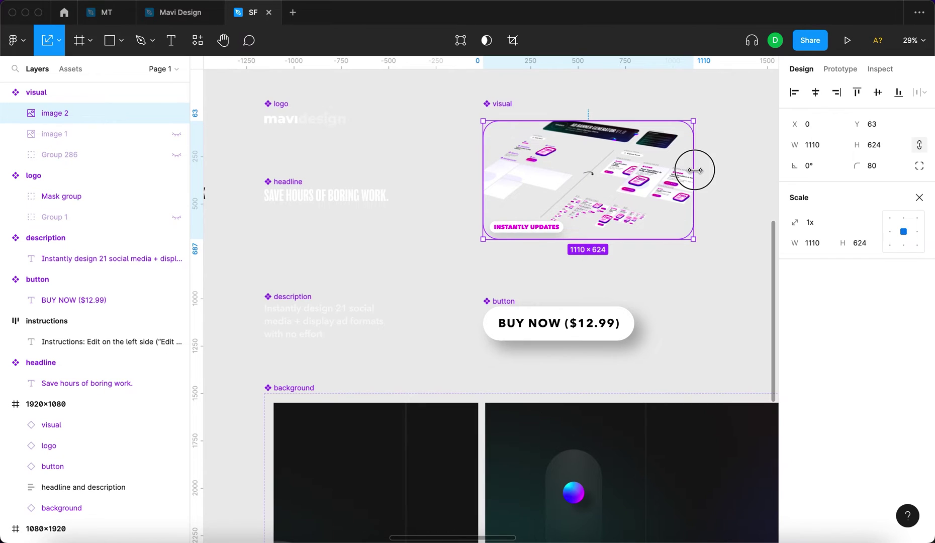
{"action": "left_click_drag", "start_coordinate": [695, 170], "coordinate": [666, 171]}
{"action": "key", "text": "alt+v"}
{"action": "scroll", "coordinate": [675, 201], "scroll_direction": "down", "scroll_amount": 5}
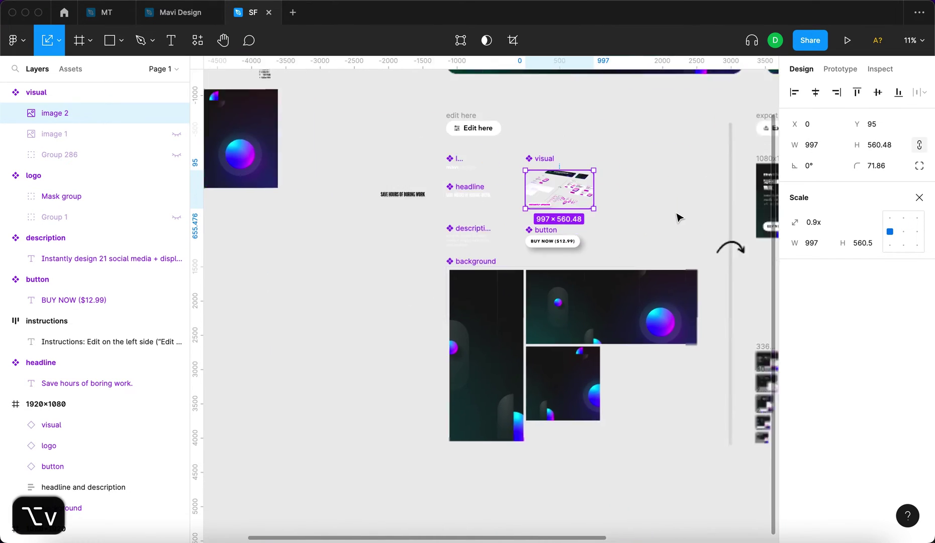
{"action": "scroll", "coordinate": [679, 218], "scroll_direction": "right", "scroll_amount": 10}
{"action": "scroll", "coordinate": [679, 218], "scroll_direction": "left", "scroll_amount": 3}
{"action": "left_click", "coordinate": [678, 218]}
{"action": "scroll", "coordinate": [676, 219], "scroll_direction": "down", "scroll_amount": 5}
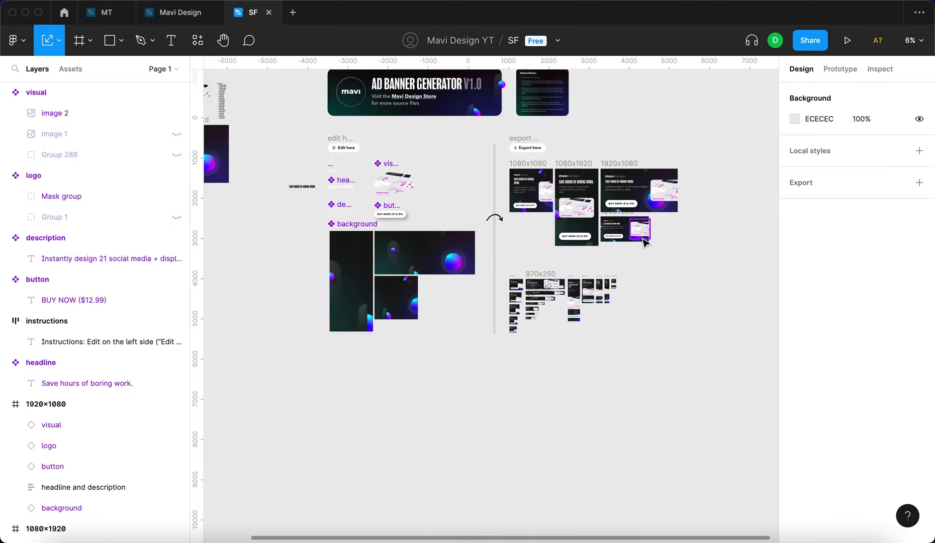
{"action": "scroll", "coordinate": [670, 247], "scroll_direction": "up", "scroll_amount": 3}
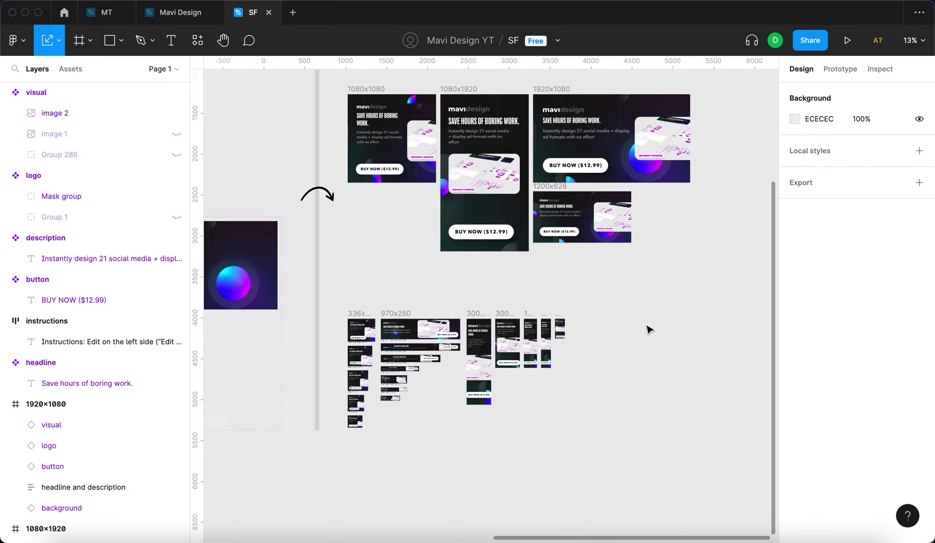
{"action": "scroll", "coordinate": [446, 390], "scroll_direction": "up", "scroll_amount": 5}
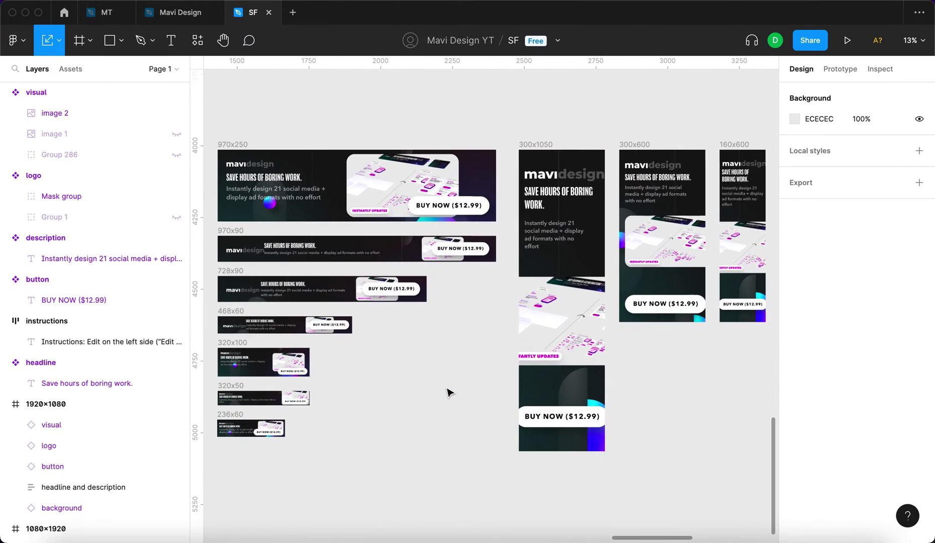
{"action": "scroll", "coordinate": [323, 507], "scroll_direction": "down", "scroll_amount": 3}
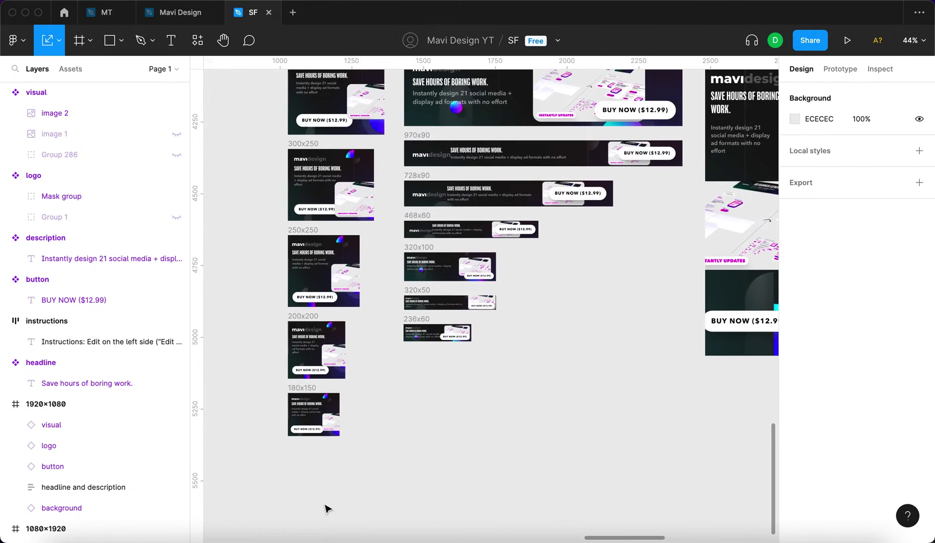
{"action": "scroll", "coordinate": [712, 303], "scroll_direction": "right", "scroll_amount": 3}
{"action": "scroll", "coordinate": [694, 331], "scroll_direction": "down", "scroll_amount": 5}
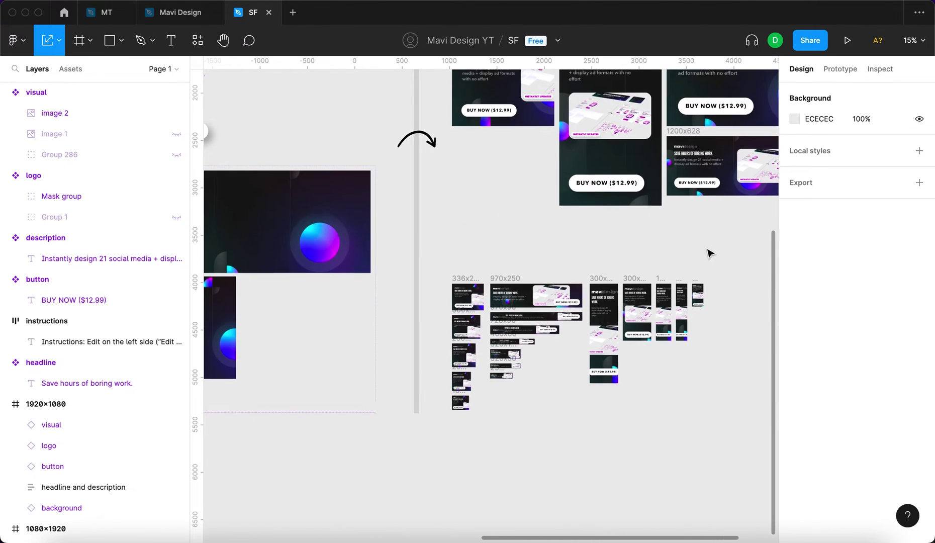
{"action": "scroll", "coordinate": [709, 250], "scroll_direction": "up", "scroll_amount": 2}
{"action": "scroll", "coordinate": [709, 251], "scroll_direction": "right", "scroll_amount": 4}
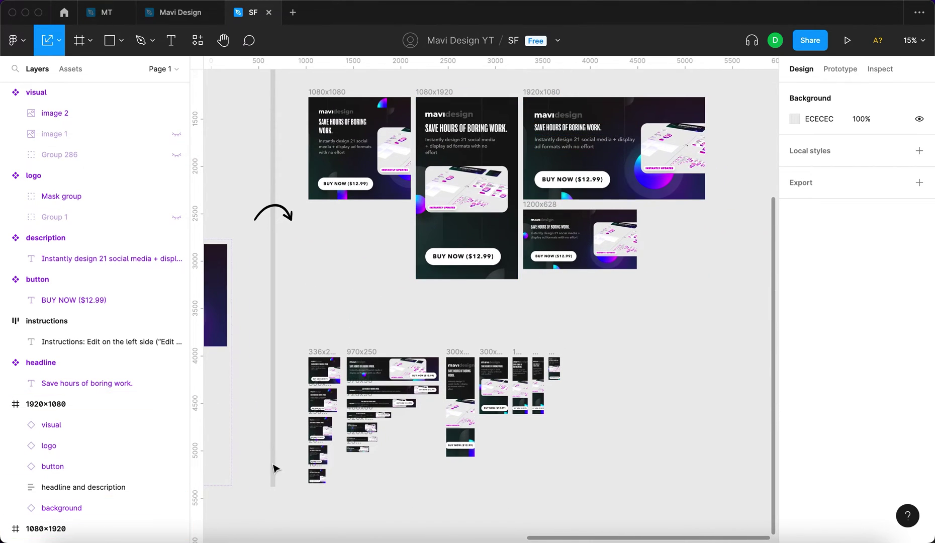
{"action": "scroll", "coordinate": [275, 468], "scroll_direction": "down", "scroll_amount": 3}
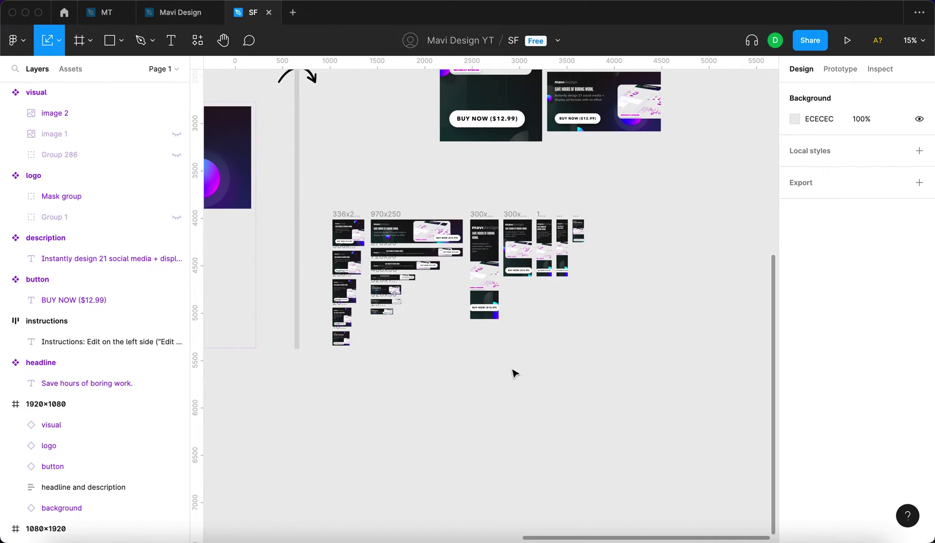
{"action": "scroll", "coordinate": [368, 397], "scroll_direction": "left", "scroll_amount": 3}
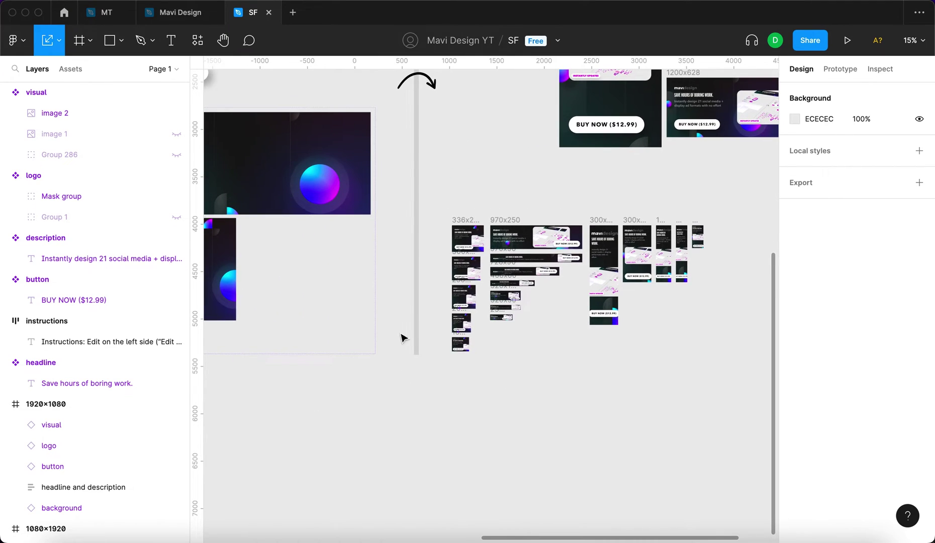
{"action": "scroll", "coordinate": [516, 366], "scroll_direction": "up", "scroll_amount": 5}
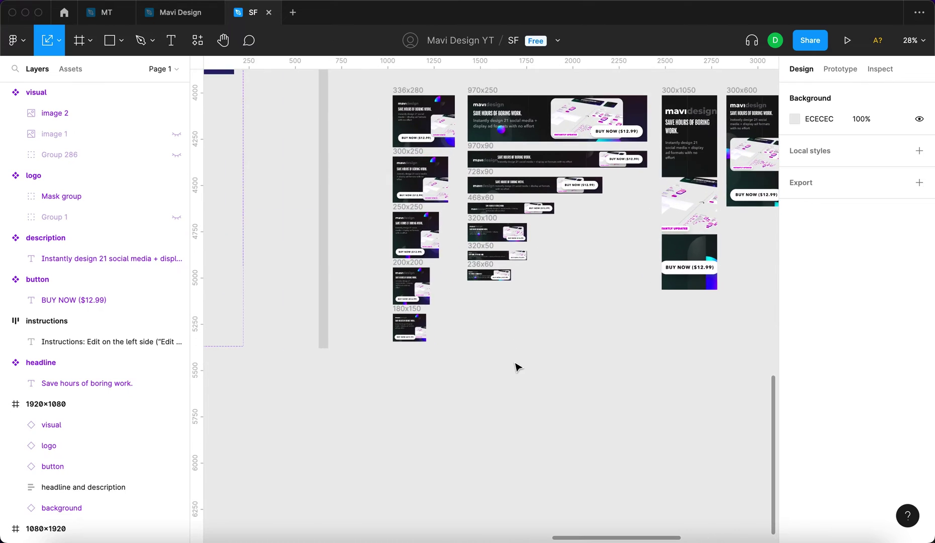
{"action": "scroll", "coordinate": [705, 256], "scroll_direction": "right", "scroll_amount": 3}
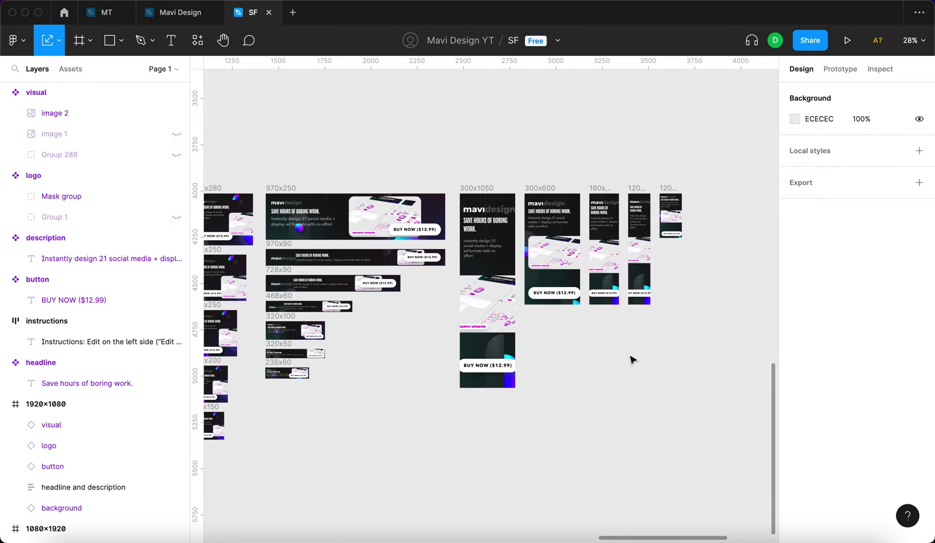
{"action": "scroll", "coordinate": [634, 346], "scroll_direction": "up", "scroll_amount": 12}
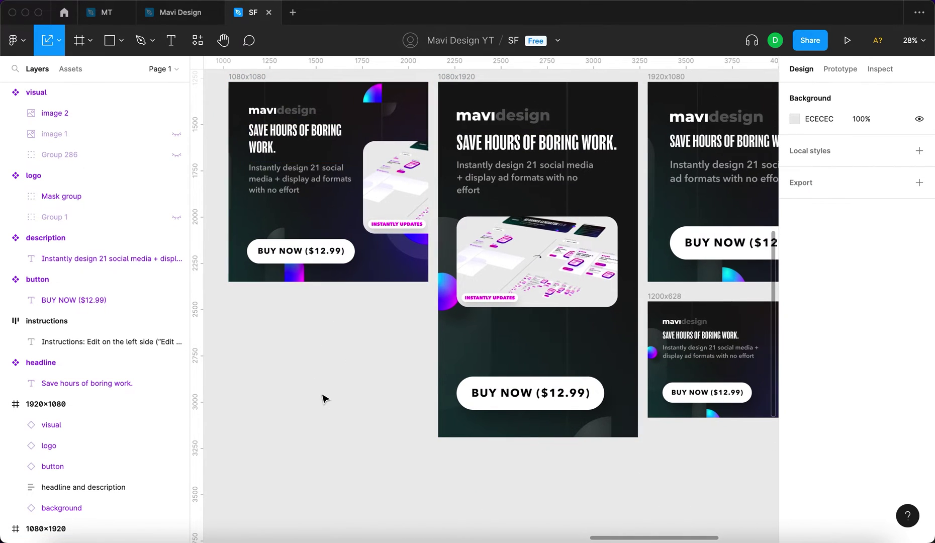
{"action": "scroll", "coordinate": [323, 397], "scroll_direction": "right", "scroll_amount": 4}
{"action": "scroll", "coordinate": [324, 399], "scroll_direction": "left", "scroll_amount": 6}
{"action": "scroll", "coordinate": [324, 399], "scroll_direction": "up", "scroll_amount": 1}
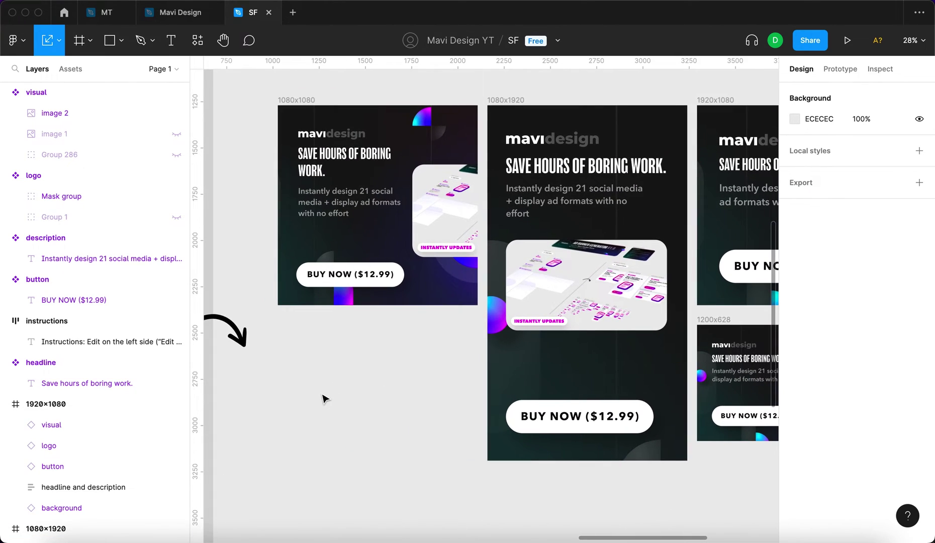
Increase the line height of the 1080x1080 headline
{"action": "left_click", "coordinate": [364, 160], "text": "super"}
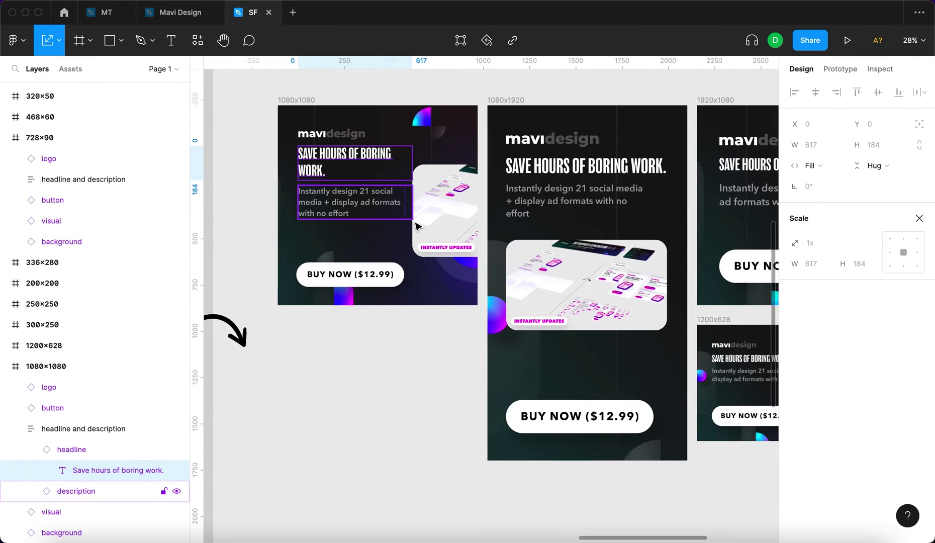
{"action": "left_click", "coordinate": [918, 218]}
{"action": "left_click", "coordinate": [877, 347]}
{"action": "key", "text": "shift+Up"}
{"action": "key", "text": "shift+Up"}
{"action": "key", "text": "shift+Up"}
{"action": "key", "text": "shift+Up"}
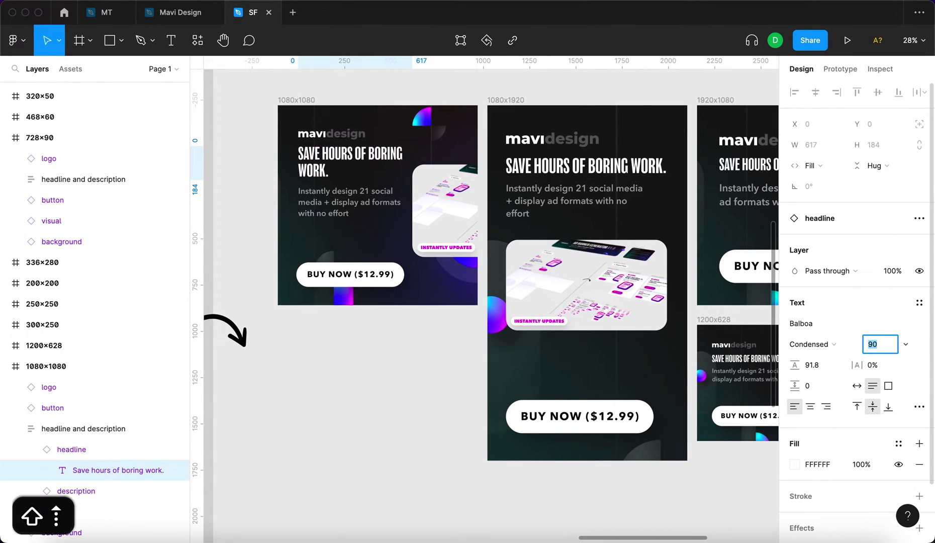
{"action": "key", "text": "shift+Up"}
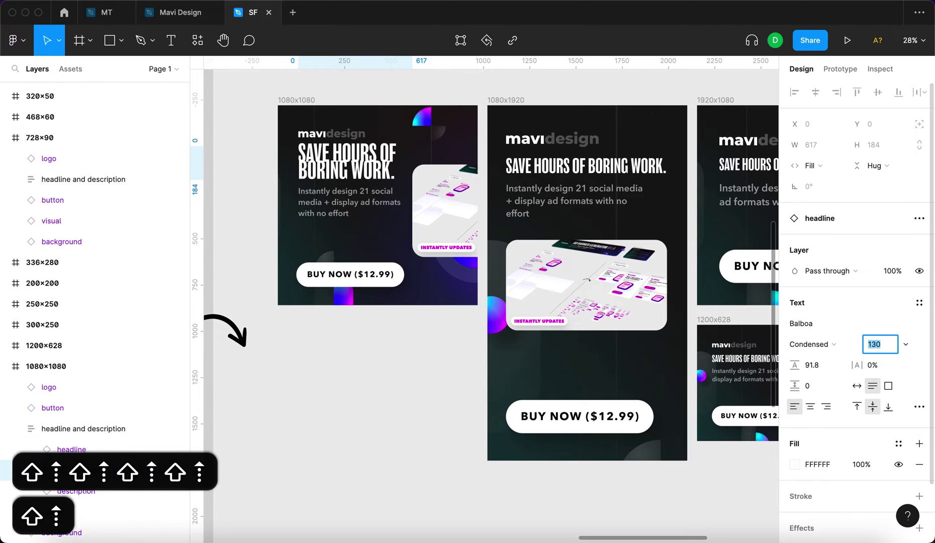
{"action": "key", "text": "shift+Down"}
{"action": "key", "text": "Tab"}
{"action": "key", "text": "shift+Up"}
{"action": "key", "text": "shift+Up"}
{"action": "key", "text": "shift+Up"}
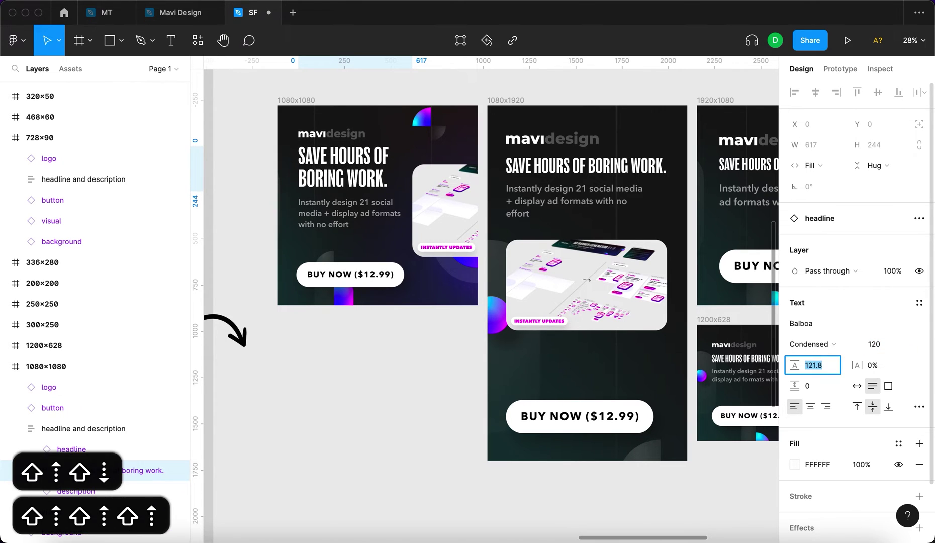
{"action": "key", "text": "shift+Down"}
Enlarge the font size of the 1080x1920 headline
{"action": "key", "text": "shift+Up"}
{"action": "left_click", "coordinate": [610, 178]}
{"action": "left_click", "coordinate": [613, 169]}
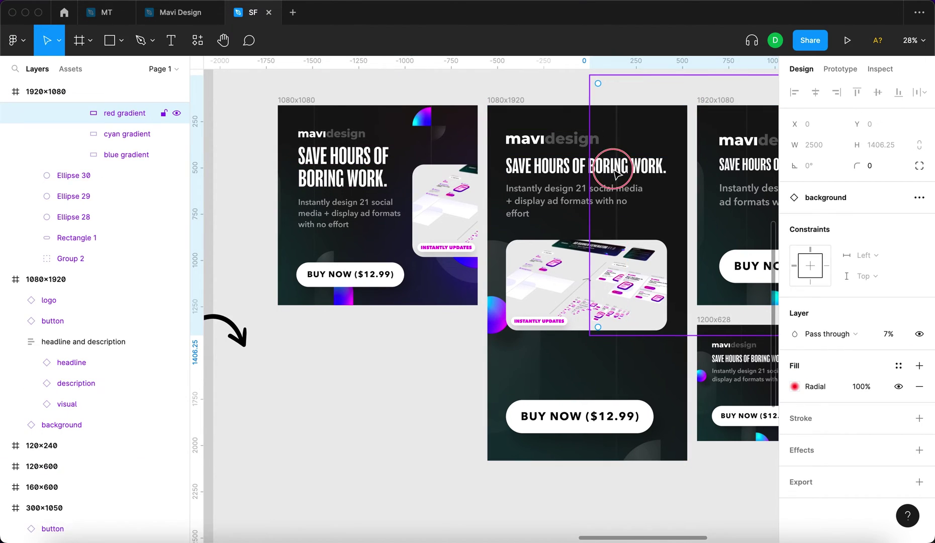
{"action": "left_click", "coordinate": [613, 169], "text": "super"}
{"action": "left_click", "coordinate": [879, 344]}
{"action": "key", "text": "shift+Up"}
{"action": "key", "text": "shift+Up"}
{"action": "key", "text": "shift+Up"}
{"action": "key", "text": "shift+Up"}
{"action": "key", "text": "Tab"}
{"action": "key", "text": "shift+Up"}
{"action": "key", "text": "shift+Up"}
{"action": "key", "text": "shift+Up"}
{"action": "key", "text": "shift+Up"}
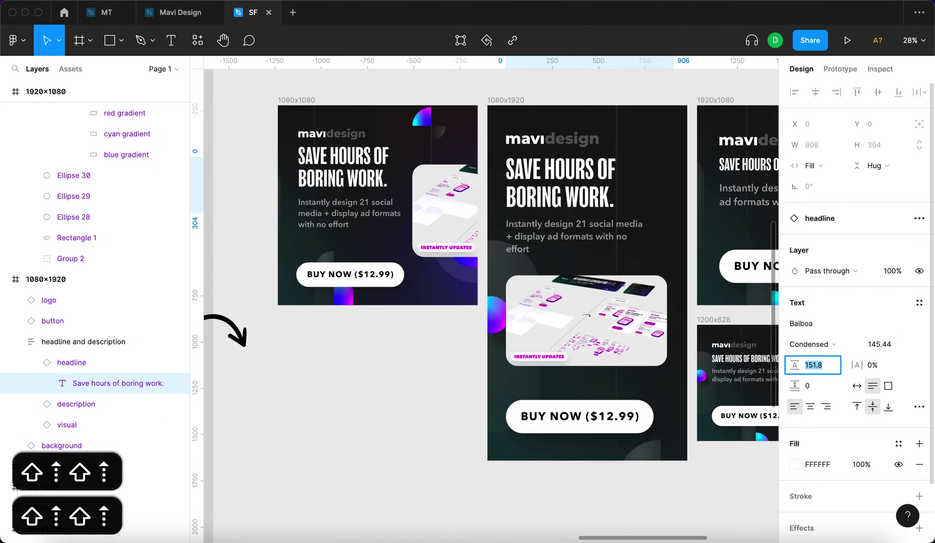
{"action": "key", "text": "shift+Down"}
{"action": "key", "text": "shift+Up"}
Move the 1920x1080 headline and description group down
{"action": "left_click", "coordinate": [393, 418]}
{"action": "scroll", "coordinate": [393, 420], "scroll_direction": "right", "scroll_amount": 3}
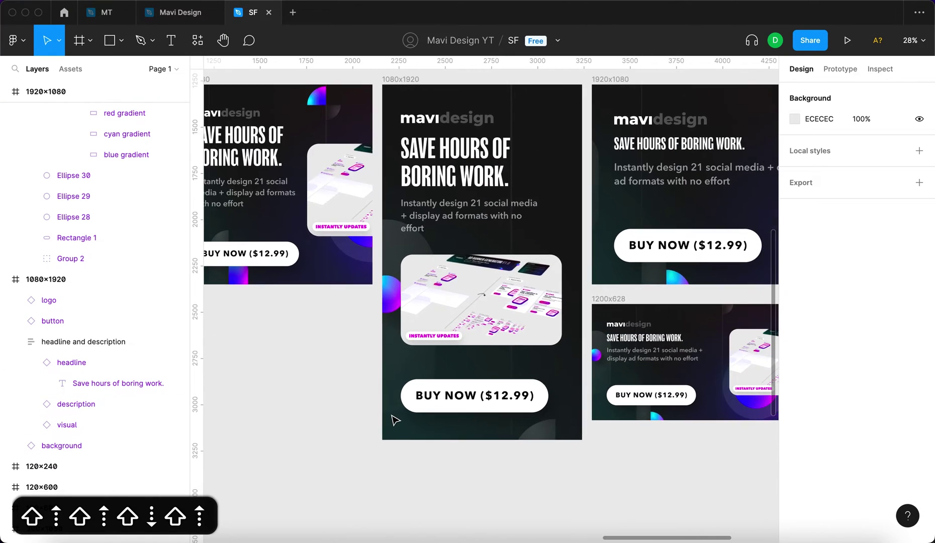
{"action": "scroll", "coordinate": [392, 420], "scroll_direction": "down", "scroll_amount": 3}
{"action": "scroll", "coordinate": [520, 286], "scroll_direction": "right", "scroll_amount": 2}
{"action": "double_click", "coordinate": [525, 218]}
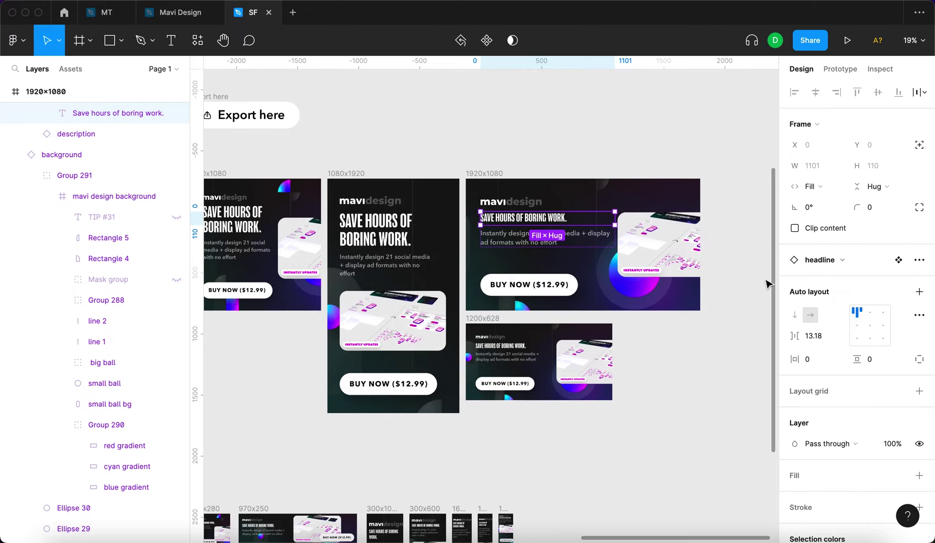
{"action": "key", "text": "shift+Return"}
{"action": "scroll", "coordinate": [511, 235], "scroll_direction": "up", "scroll_amount": 4}
{"action": "key", "text": "shift+Down"}
{"action": "key", "text": "shift+Down"}
{"action": "key", "text": "shift+Down"}
{"action": "key", "text": "shift+Down"}
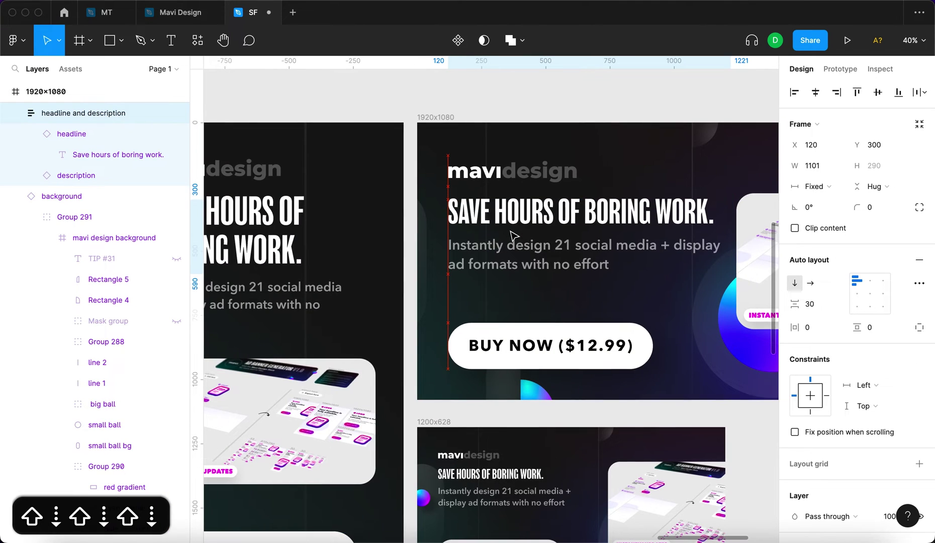
Scale the 1920x1080 product image up 1.25x to 882 × 882
{"action": "scroll", "coordinate": [512, 235], "scroll_direction": "down", "scroll_amount": 4}
{"action": "scroll", "coordinate": [511, 235], "scroll_direction": "down", "scroll_amount": 5}
{"action": "left_click", "coordinate": [628, 236]}
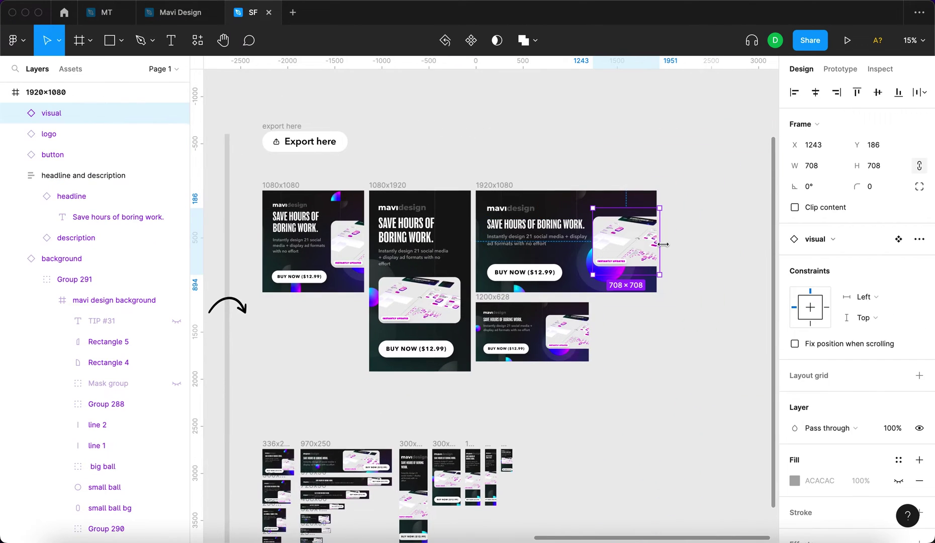
{"action": "key", "text": "k"}
{"action": "mouse_move", "coordinate": [659, 244]}
{"action": "left_mouse_down"}
{"action": "mouse_move", "coordinate": [683, 244]}
{"action": "mouse_move", "coordinate": [675, 245]}
{"action": "left_mouse_up"}
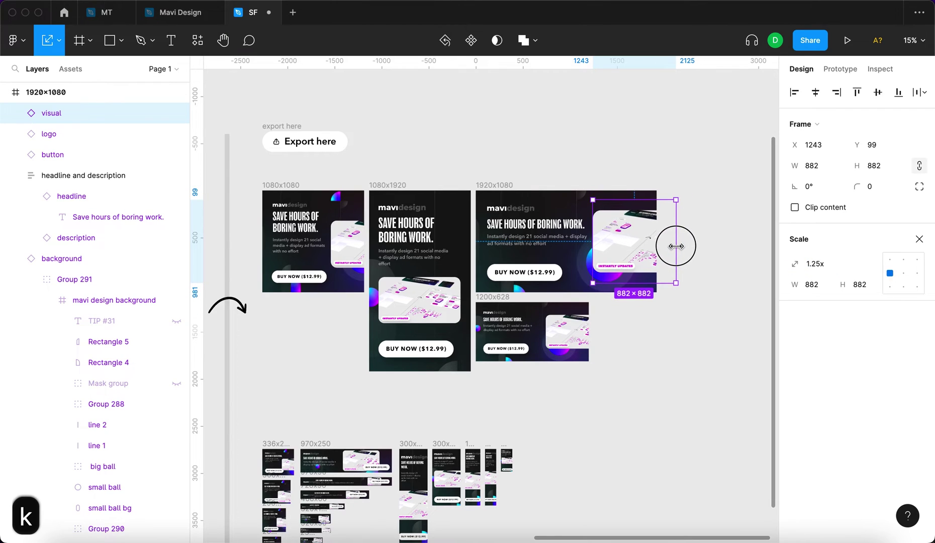
{"action": "left_click", "coordinate": [649, 347]}
{"action": "scroll", "coordinate": [470, 329], "scroll_direction": "up", "scroll_amount": 4}
Enlarge the 1200x628 headline to size 80 and move its text block up
{"action": "double_click", "coordinate": [528, 312]}
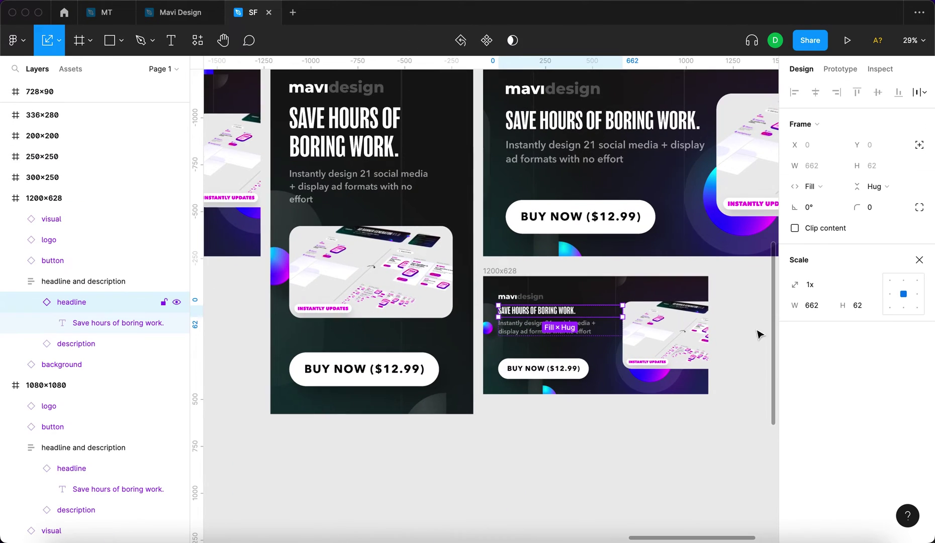
{"action": "key", "text": "v"}
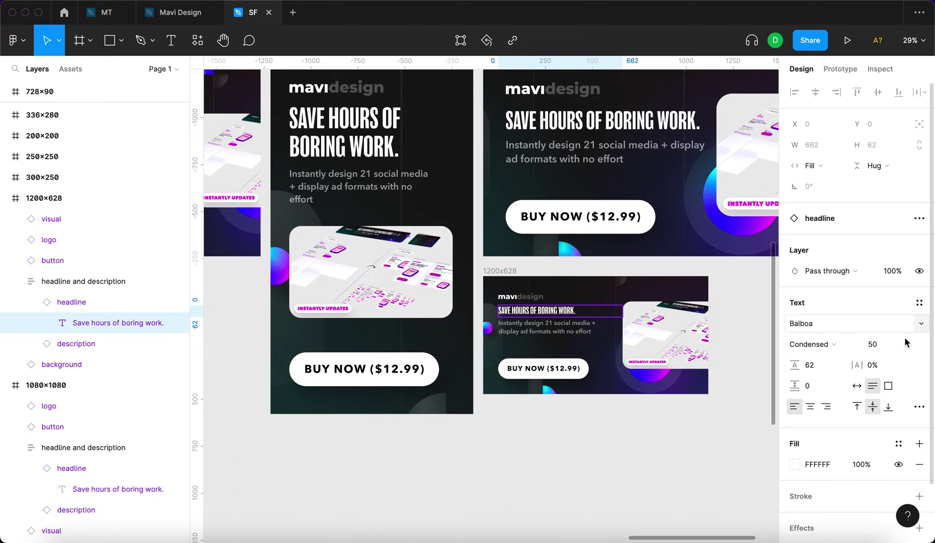
{"action": "left_click", "coordinate": [880, 344]}
{"action": "key", "text": "shift+Up"}
{"action": "key", "text": "shift+Up"}
{"action": "key", "text": "shift+Up"}
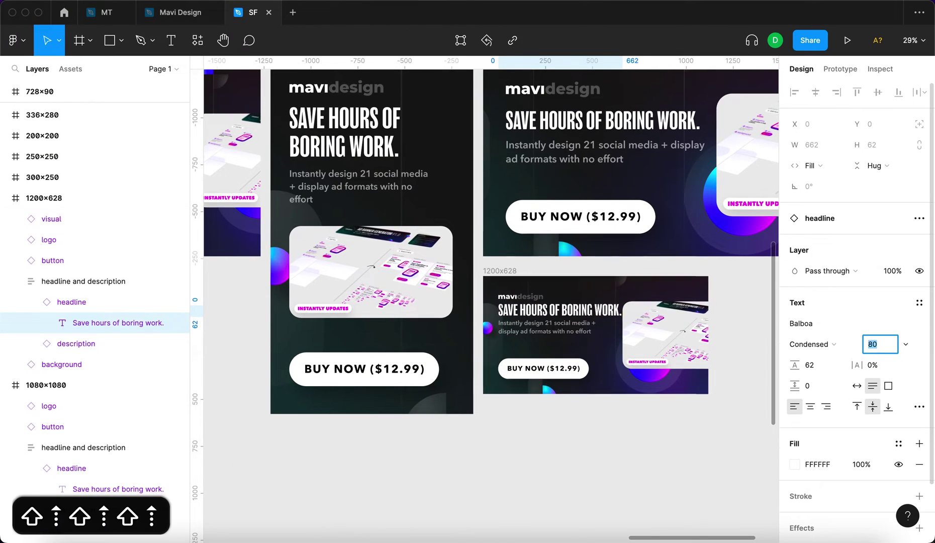
{"action": "key", "text": "shift+Down"}
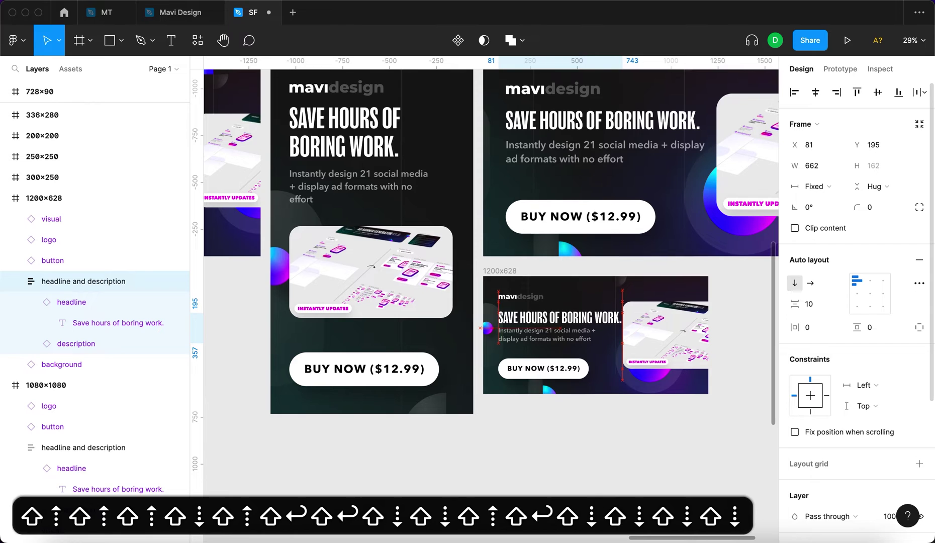
{"action": "key", "text": "shift+Up"}
{"action": "key", "text": "shift+Down"}
{"action": "key", "text": "shift+Up"}
{"action": "key", "text": "shift+Up"}
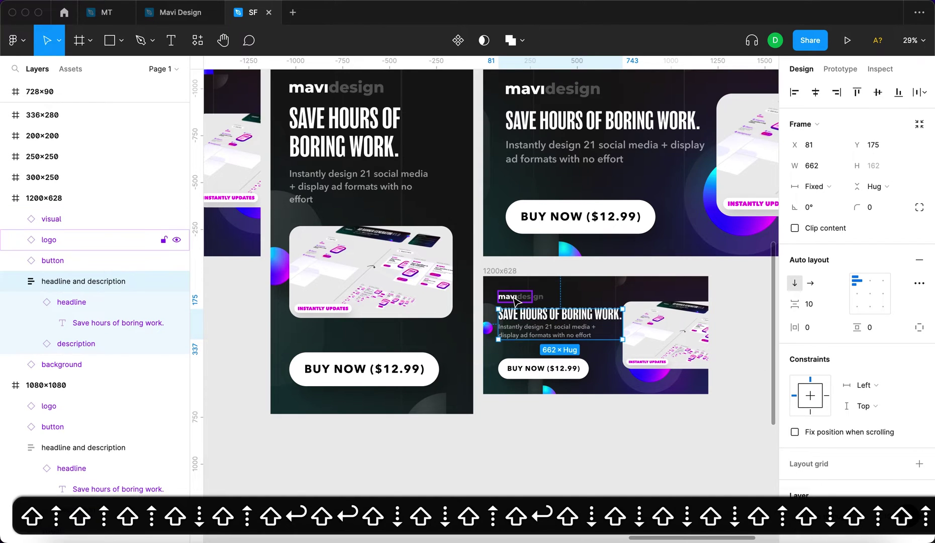
Scale the 1200x628 logo up about 1.41x
{"action": "left_click", "coordinate": [515, 300]}
{"action": "scroll", "coordinate": [515, 300], "scroll_direction": "up", "scroll_amount": 5}
{"action": "key", "text": "k"}
{"action": "left_click_drag", "start_coordinate": [577, 296], "coordinate": [612, 295]}
{"action": "scroll", "coordinate": [612, 295], "scroll_direction": "down", "scroll_amount": 5}
{"action": "scroll", "coordinate": [618, 299], "scroll_direction": "right", "scroll_amount": 3}
Shift the 1200x628 product image right and rescale it
{"action": "left_click", "coordinate": [638, 314]}
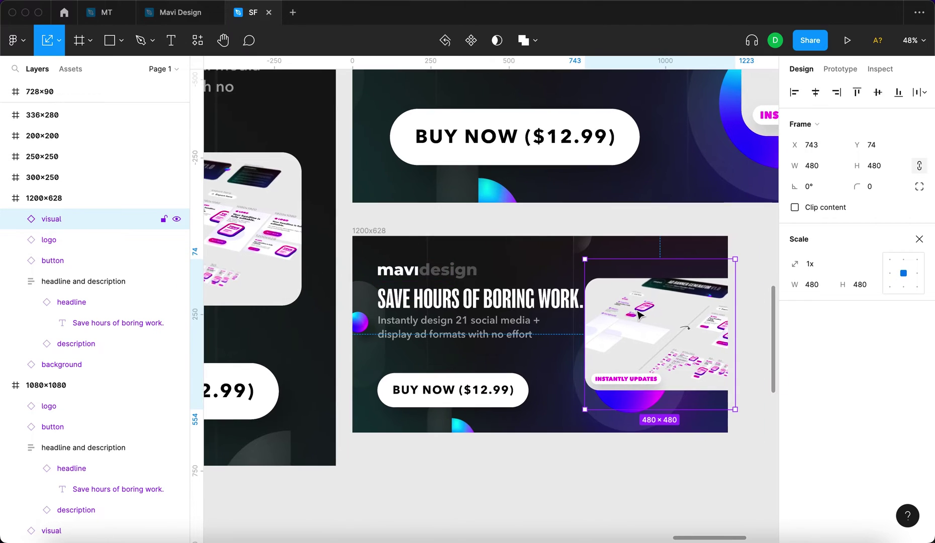
{"action": "scroll", "coordinate": [638, 314], "scroll_direction": "right", "scroll_amount": 2}
{"action": "key", "text": "shift+Right"}
{"action": "key", "text": "shift+Right"}
{"action": "key", "text": "shift+Right"}
{"action": "key", "text": "shift+Right"}
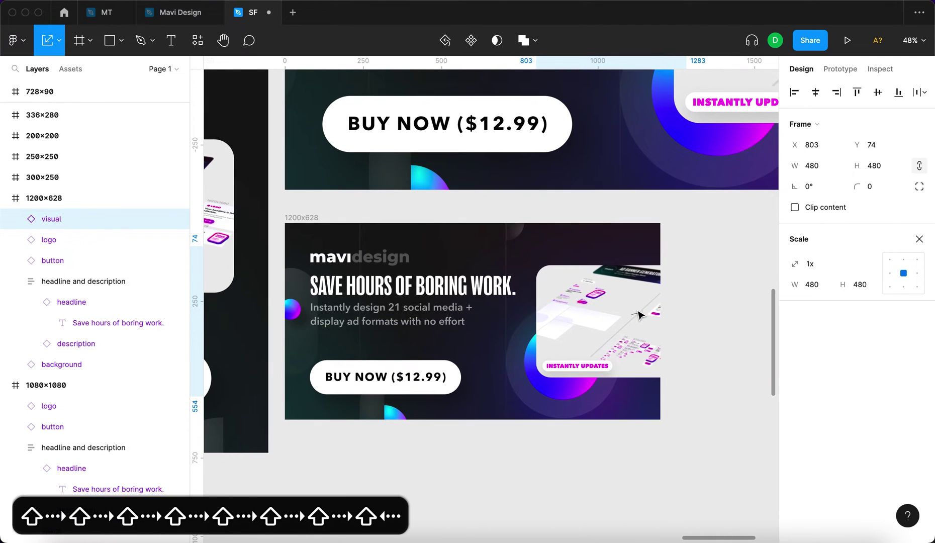
{"action": "left_click_drag", "start_coordinate": [680, 315], "coordinate": [705, 313]}
{"action": "left_click", "coordinate": [741, 328]}
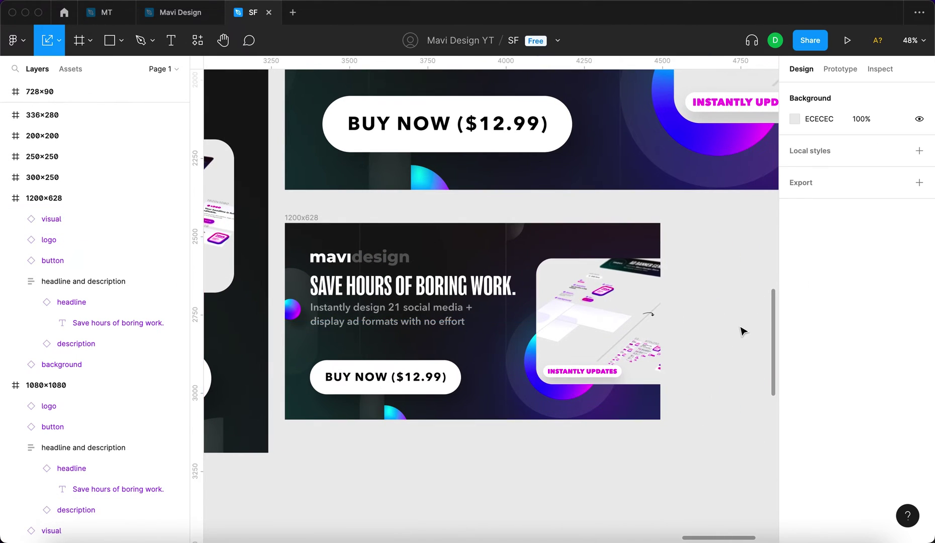
{"action": "scroll", "coordinate": [741, 328], "scroll_direction": "down", "scroll_amount": 10}
{"action": "scroll", "coordinate": [741, 328], "scroll_direction": "down", "scroll_amount": 5}
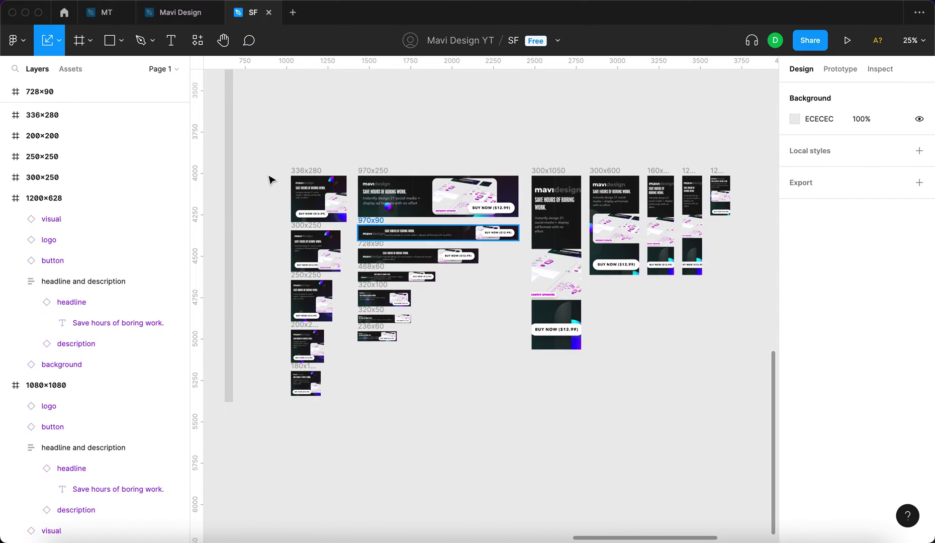
Bring the 336x280 buy button in front of the product image
{"action": "scroll", "coordinate": [270, 179], "scroll_direction": "up", "scroll_amount": 3}
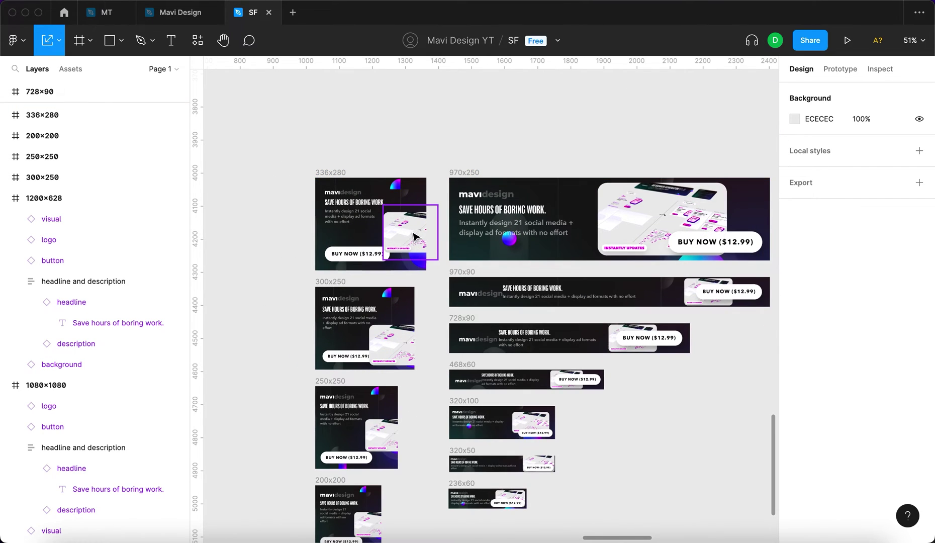
{"action": "left_click", "coordinate": [413, 236]}
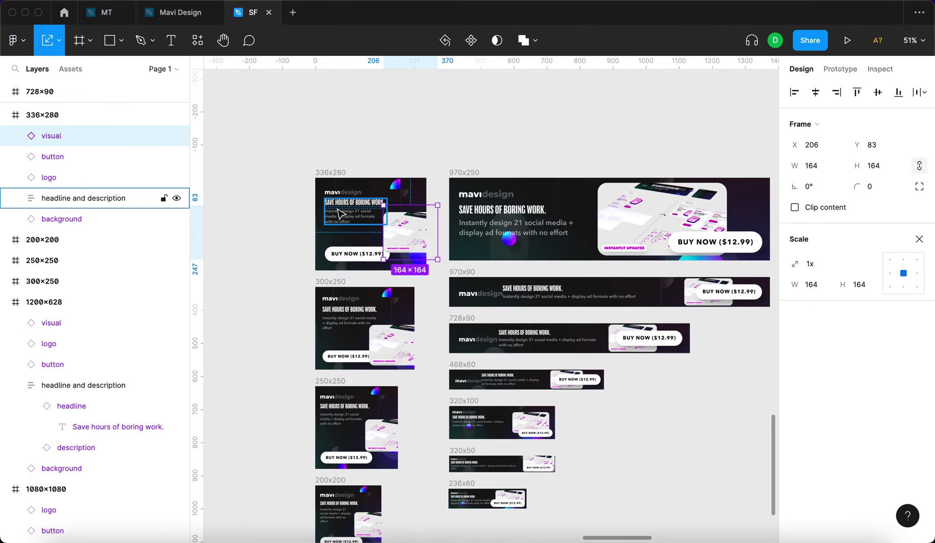
{"action": "scroll", "coordinate": [338, 210], "scroll_direction": "up", "scroll_amount": 4}
{"action": "left_click", "coordinate": [261, 292]}
{"action": "left_click", "coordinate": [355, 315]}
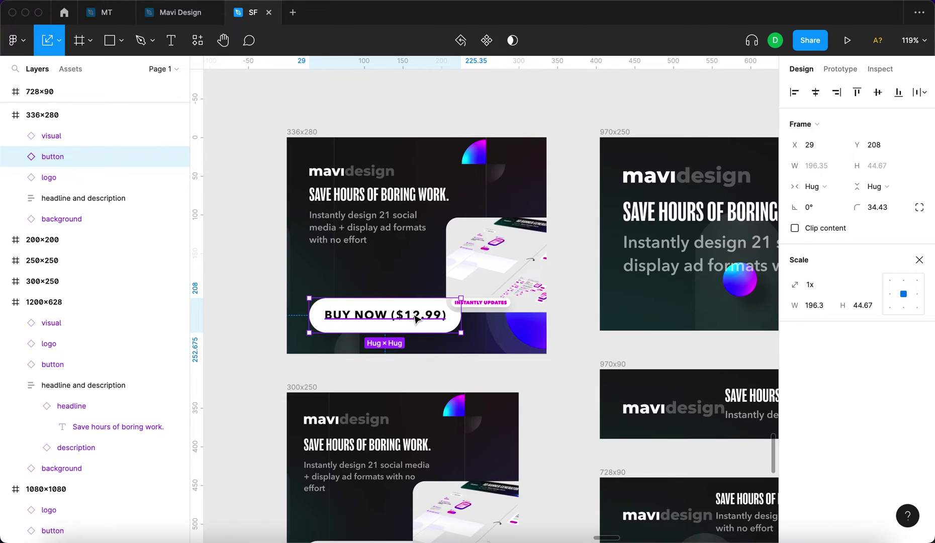
{"action": "key", "text": "alt+super+bracketright"}
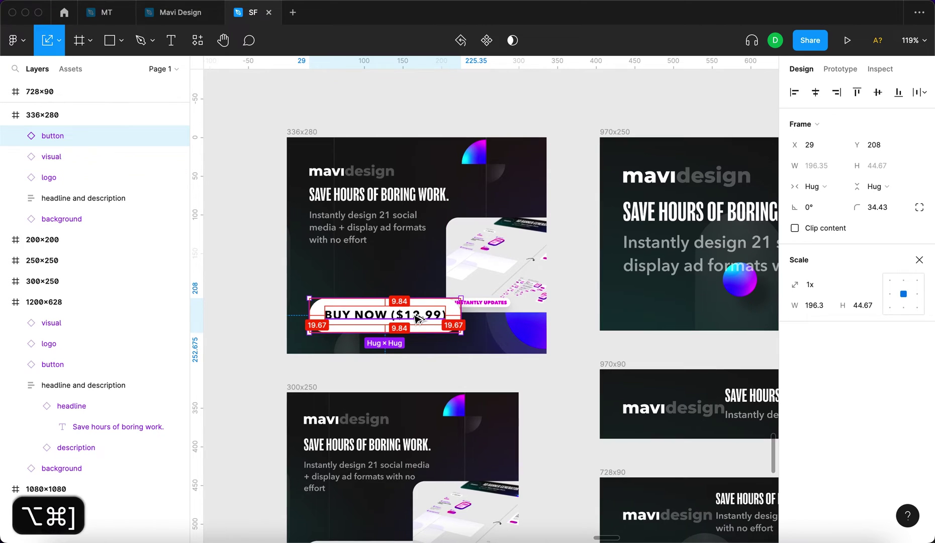
Raise the 336x280 headline font size to 32
{"action": "left_click", "coordinate": [344, 213]}
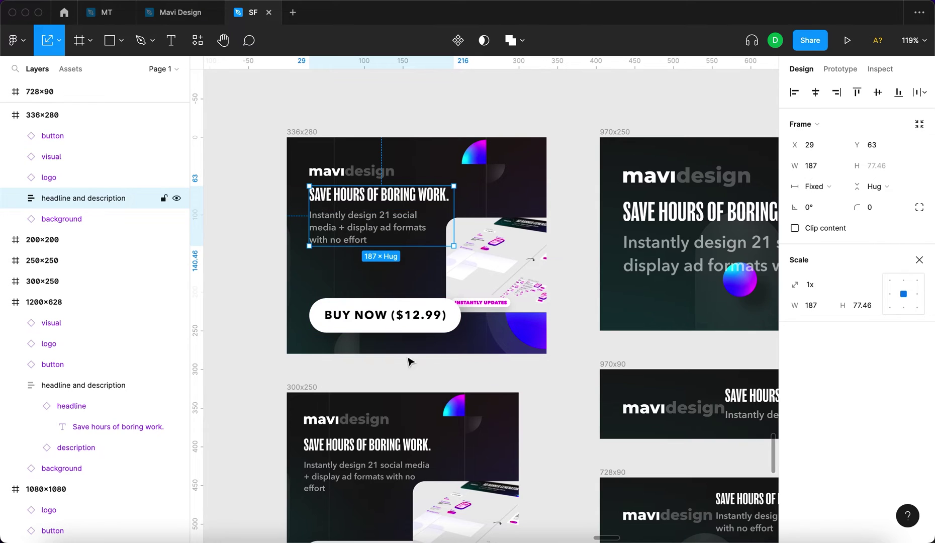
{"action": "left_click", "coordinate": [390, 202], "text": "super"}
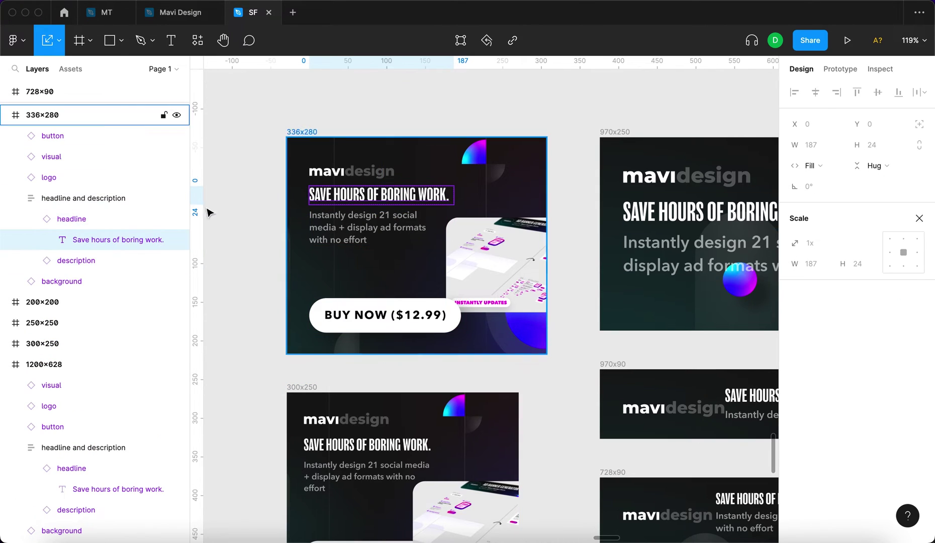
{"action": "key", "text": "v"}
{"action": "key", "text": "shift+Up"}
{"action": "key", "text": "shift+Up"}
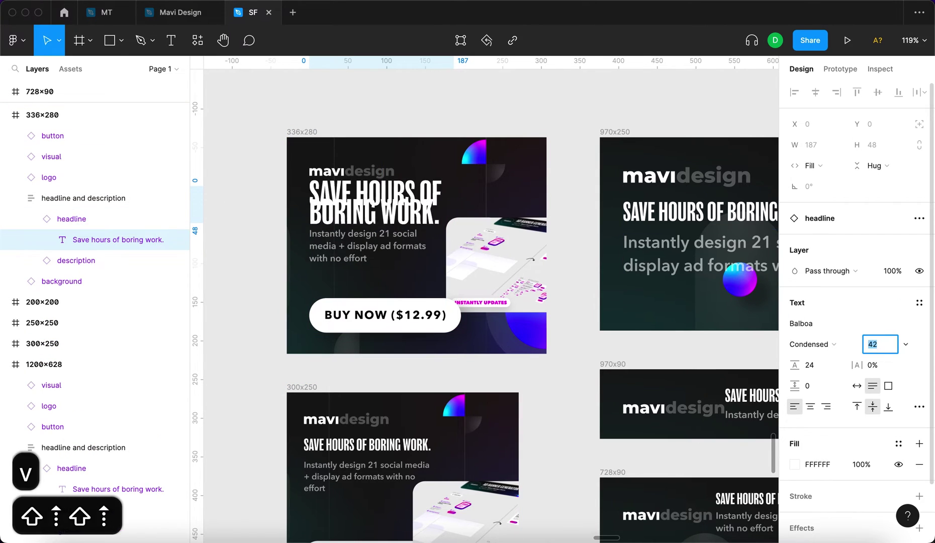
{"action": "key", "text": "shift+Down"}
Set the 336x280 headline line height to 35 so it wraps onto two lines
{"action": "left_click", "coordinate": [816, 365]}
{"action": "key", "text": "shift+Up"}
{"action": "key", "text": "shift+Up"}
{"action": "key", "text": "shift+Up"}
{"action": "key", "text": "shift+Down"}
{"action": "key", "text": "shift+Down"}
{"action": "key", "text": "Up"}
{"action": "key", "text": "Up"}
{"action": "key", "text": "Down"}
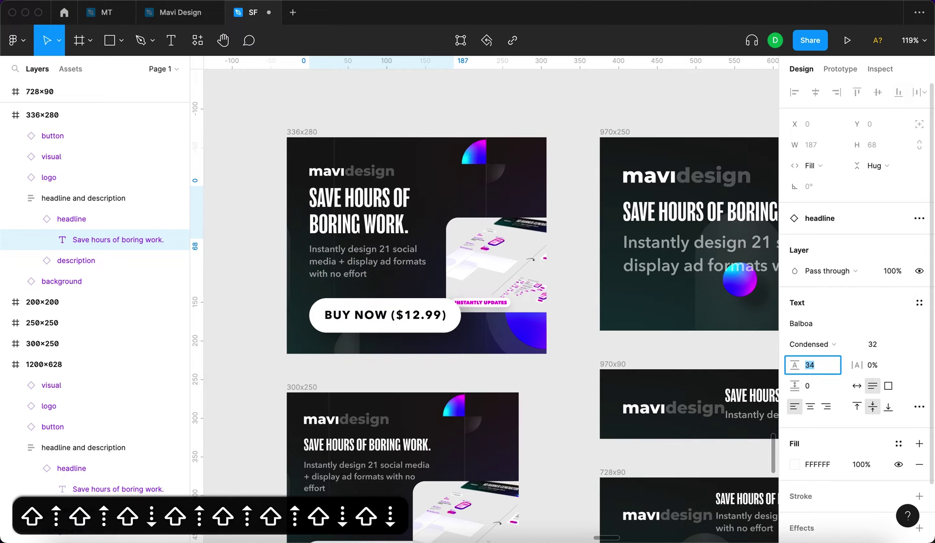
{"action": "key", "text": "Return"}
{"action": "scroll", "coordinate": [625, 302], "scroll_direction": "right", "scroll_amount": 3}
{"action": "scroll", "coordinate": [625, 302], "scroll_direction": "down", "scroll_amount": 1}
{"action": "scroll", "coordinate": [628, 303], "scroll_direction": "right", "scroll_amount": 6}
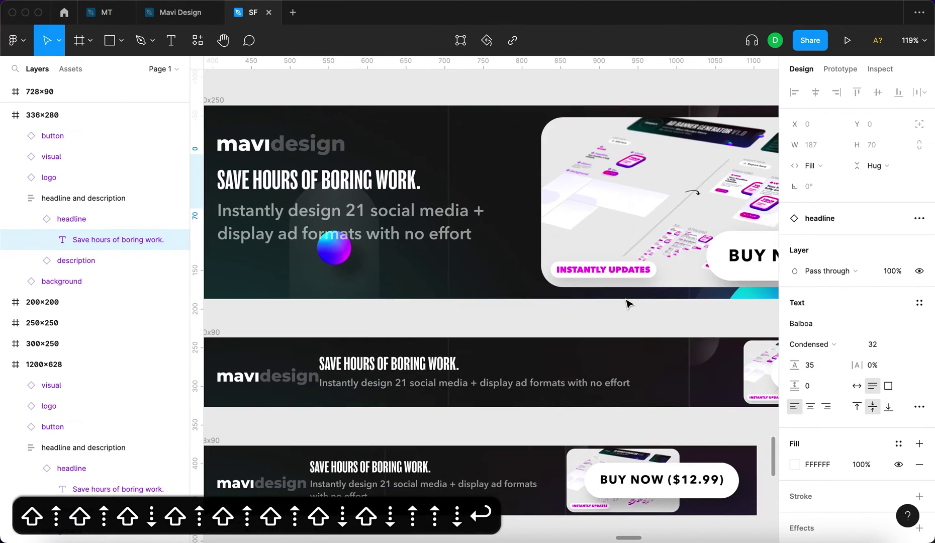
{"action": "scroll", "coordinate": [547, 187], "scroll_direction": "down", "scroll_amount": 4}
{"action": "left_click", "coordinate": [547, 185]}
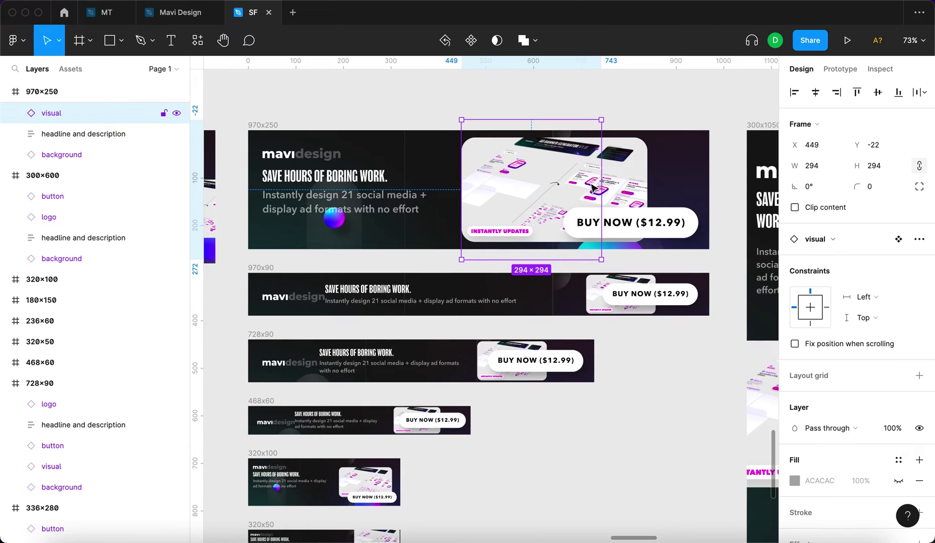
Shrink the 970x250 product image and raise its headline size to 42
{"action": "key", "text": "super+z"}
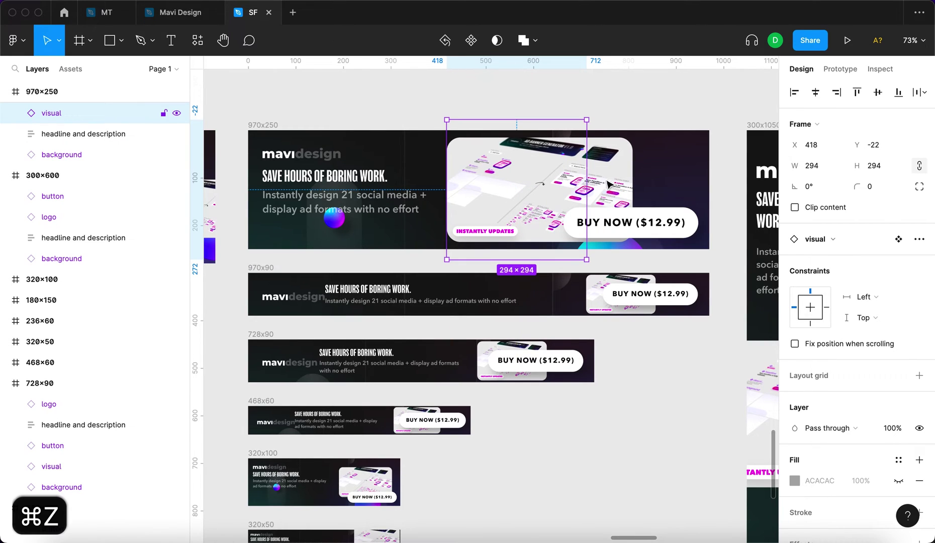
{"action": "key", "text": "k"}
{"action": "left_click_drag", "start_coordinate": [586, 180], "coordinate": [547, 180]}
{"action": "key", "text": "shift+Left"}
{"action": "key", "text": "shift+Left"}
{"action": "key", "text": "shift+Right"}
{"action": "key", "text": "shift+Right"}
{"action": "left_click", "coordinate": [349, 177], "text": "super"}
{"action": "key", "text": "v"}
{"action": "left_click", "coordinate": [873, 344]}
{"action": "key", "text": "shift+Up"}
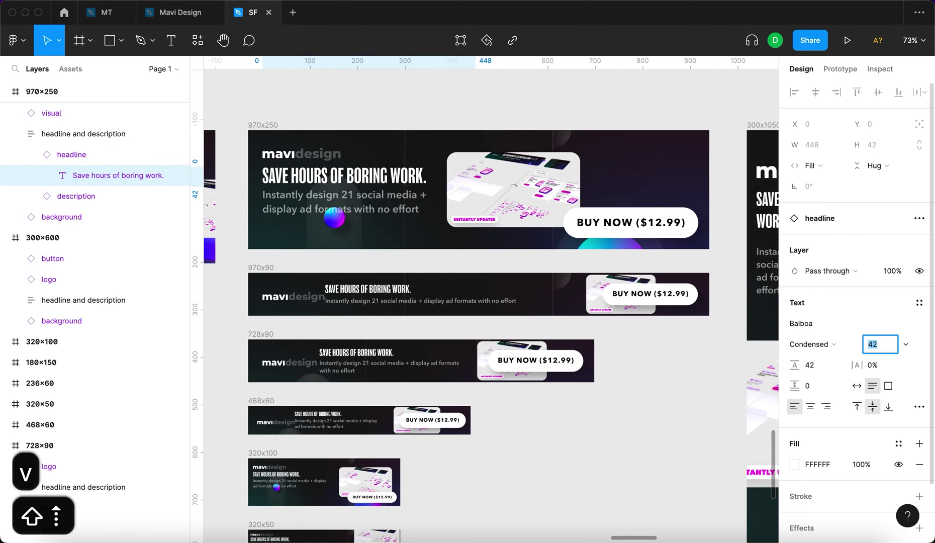
{"action": "left_click", "coordinate": [638, 419]}
Move the 970x90 text block right so it sits beside the logo
{"action": "scroll", "coordinate": [639, 421], "scroll_direction": "right", "scroll_amount": 3}
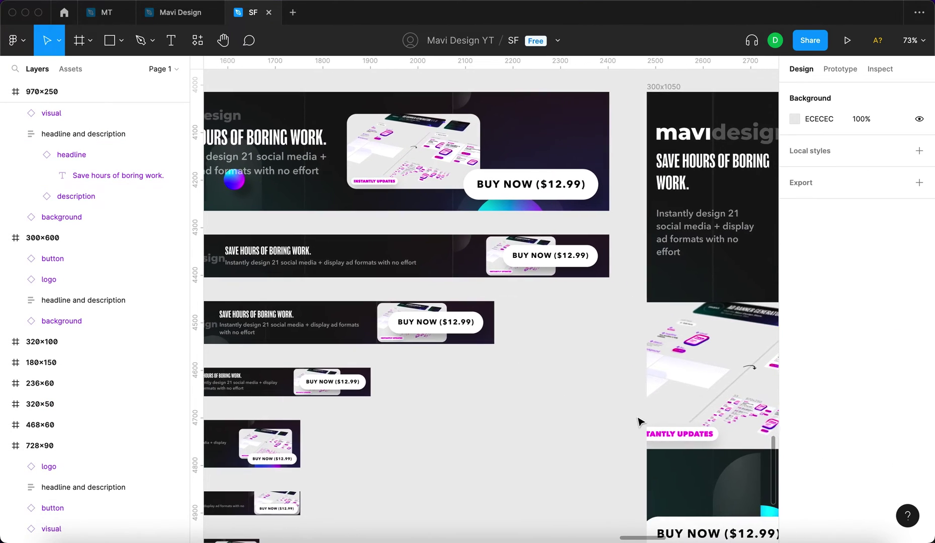
{"action": "scroll", "coordinate": [639, 421], "scroll_direction": "left", "scroll_amount": 2}
{"action": "left_click", "coordinate": [253, 236]}
{"action": "scroll", "coordinate": [252, 237], "scroll_direction": "up", "scroll_amount": 4}
{"action": "scroll", "coordinate": [252, 237], "scroll_direction": "left", "scroll_amount": 2}
{"action": "scroll", "coordinate": [250, 236], "scroll_direction": "left", "scroll_amount": 2}
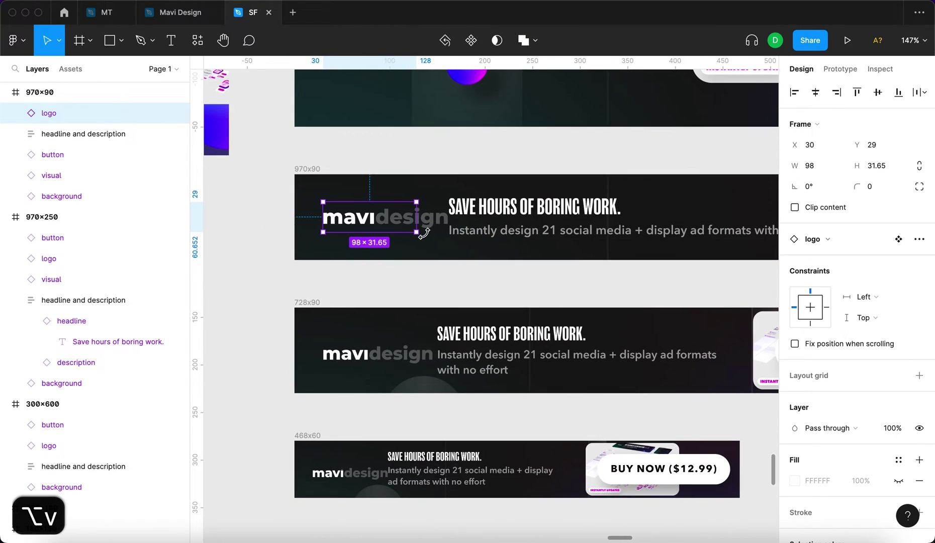
{"action": "scroll", "coordinate": [428, 236], "scroll_direction": "down", "scroll_amount": 3}
{"action": "left_click", "coordinate": [427, 210]}
{"action": "scroll", "coordinate": [427, 210], "scroll_direction": "down", "scroll_amount": 3}
{"action": "key", "text": "shift+Right"}
{"action": "key", "text": "shift+Right"}
{"action": "key", "text": "shift+Right"}
{"action": "key", "text": "shift+Right"}
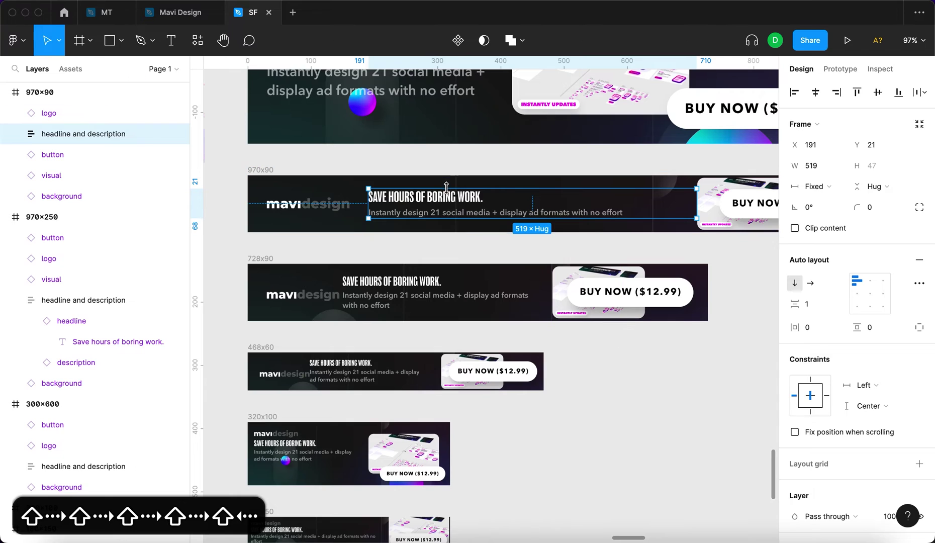
Edit the 970x90 headline and nudge the product visual further left
{"action": "double_click", "coordinate": [451, 203]}
{"action": "key", "text": "v"}
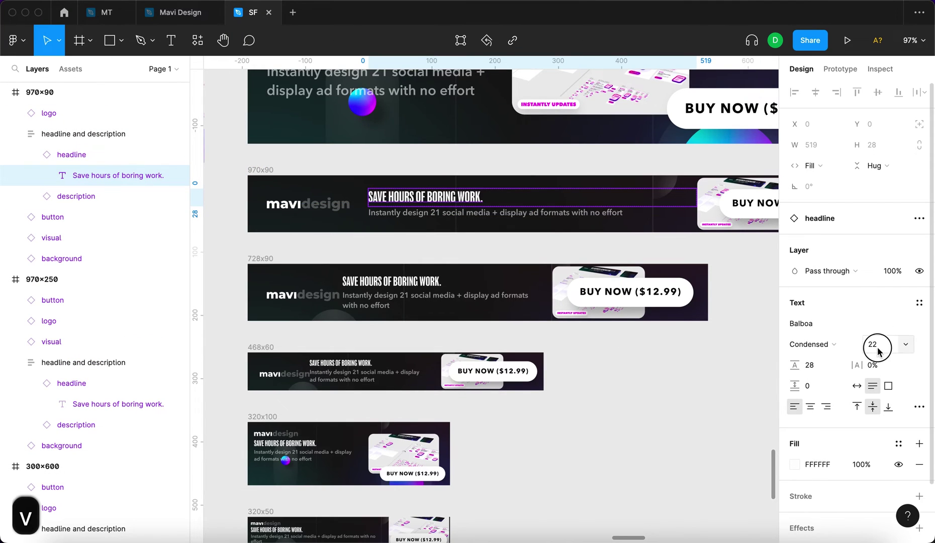
{"action": "left_click", "coordinate": [744, 366]}
{"action": "scroll", "coordinate": [743, 366], "scroll_direction": "right", "scroll_amount": 3}
{"action": "left_click", "coordinate": [584, 221]}
{"action": "key", "text": "shift+Left"}
{"action": "key", "text": "shift+Left"}
{"action": "key", "text": "shift+Left"}
{"action": "key", "text": "shift+Left"}
{"action": "key", "text": "shift+Left"}
{"action": "key", "text": "shift+Left"}
{"action": "key", "text": "shift+Left"}
{"action": "key", "text": "shift+Left"}
{"action": "key", "text": "shift+Left"}
{"action": "key", "text": "shift+Left"}
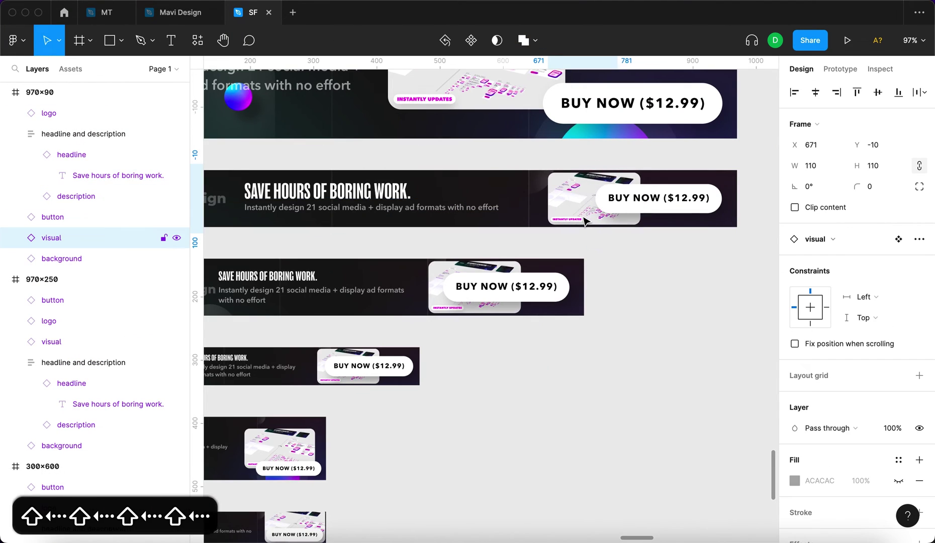
{"action": "left_click", "coordinate": [683, 312]}
Centre the 728x90 banner's logo vertically within the banner
{"action": "scroll", "coordinate": [682, 313], "scroll_direction": "down", "scroll_amount": 5, "text": "ctrl"}
{"action": "scroll", "coordinate": [628, 306], "scroll_direction": "right", "scroll_amount": 3}
{"action": "scroll", "coordinate": [608, 300], "scroll_direction": "right", "scroll_amount": 5}
{"action": "scroll", "coordinate": [608, 300], "scroll_direction": "down", "scroll_amount": 2}
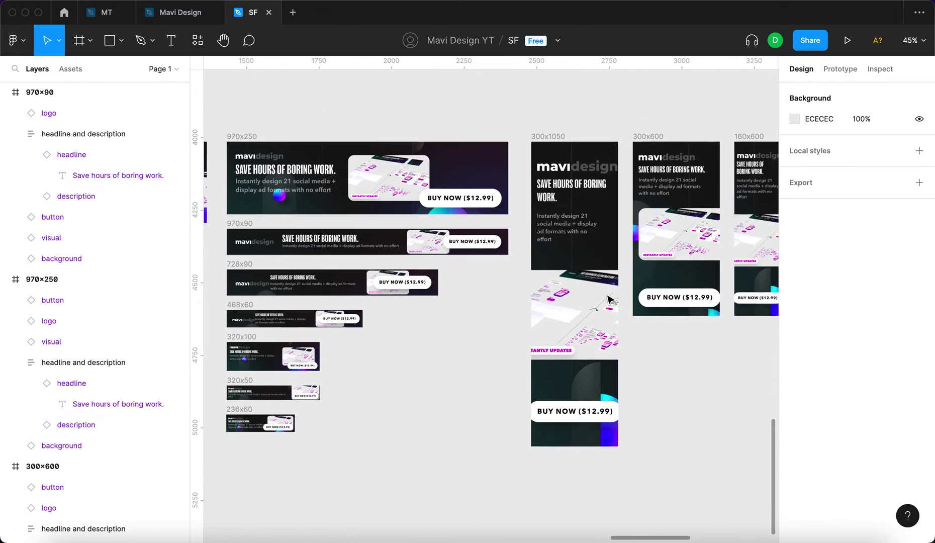
{"action": "scroll", "coordinate": [317, 214], "scroll_direction": "left", "scroll_amount": 8}
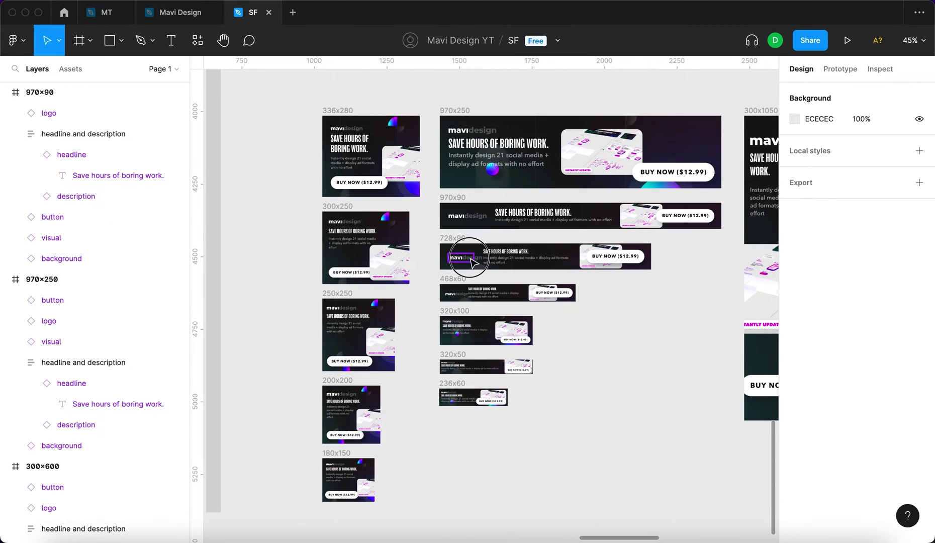
{"action": "left_click", "coordinate": [471, 262]}
{"action": "scroll", "coordinate": [471, 262], "scroll_direction": "up", "scroll_amount": 5}
{"action": "key", "text": "alt+v"}
Increase the 728x90 headline font size to 29
{"action": "scroll", "coordinate": [473, 262], "scroll_direction": "right", "scroll_amount": 3}
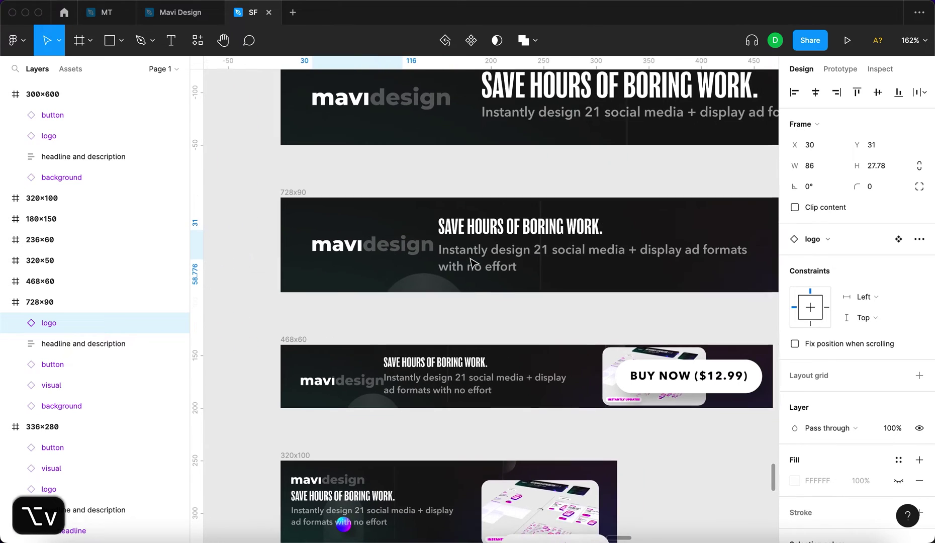
{"action": "double_click", "coordinate": [458, 224]}
{"action": "left_click", "coordinate": [872, 344]}
{"action": "key", "text": "shift+Up"}
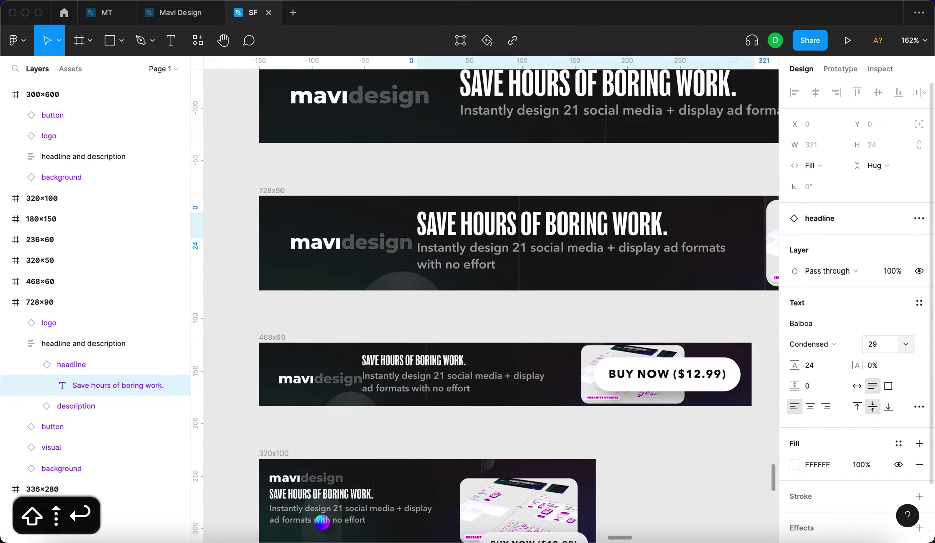
Inspect the 320x100 background layers: Ellipse 30, Ellipse 29, Rectangle 1 and Group 2
{"action": "left_click", "coordinate": [321, 521]}
{"action": "scroll", "coordinate": [321, 520], "scroll_direction": "up", "scroll_amount": 5}
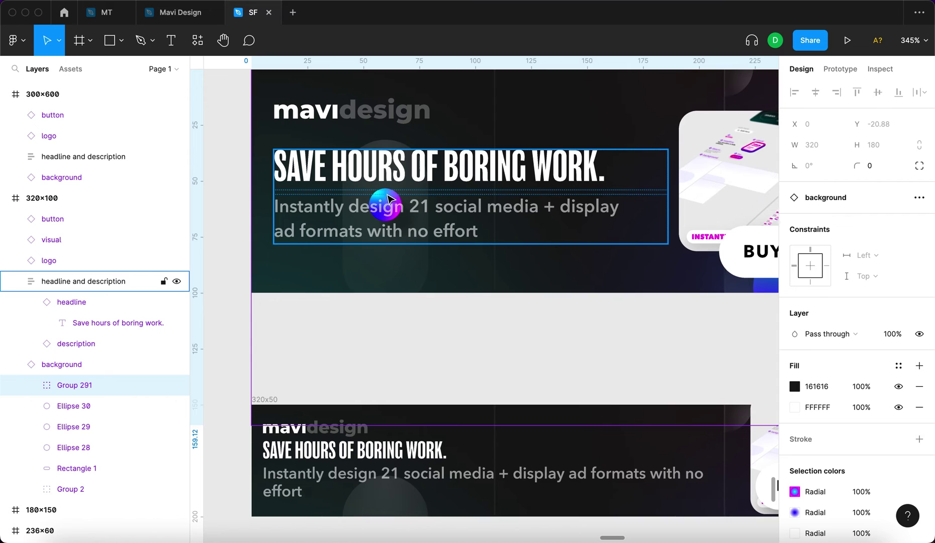
{"action": "left_click", "coordinate": [114, 405]}
{"action": "left_click", "coordinate": [106, 427]}
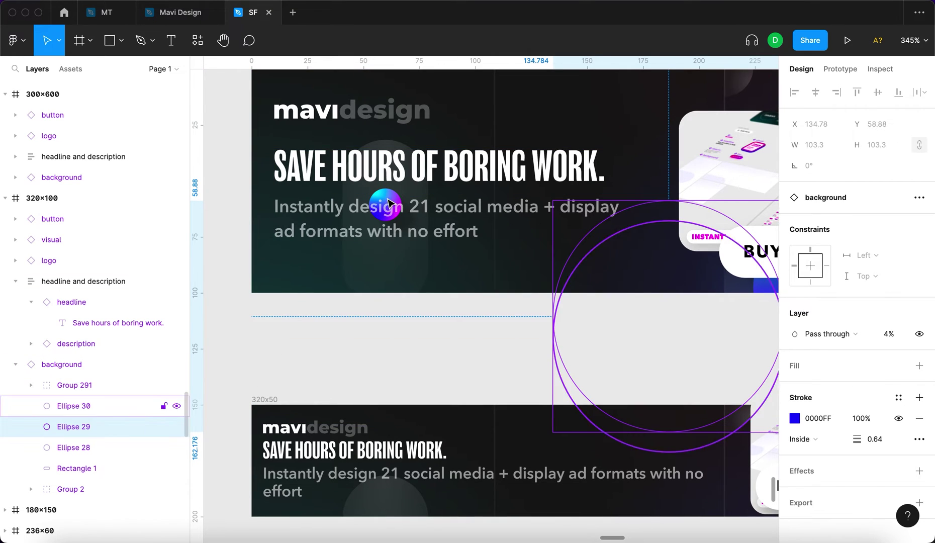
{"action": "left_click", "coordinate": [81, 467]}
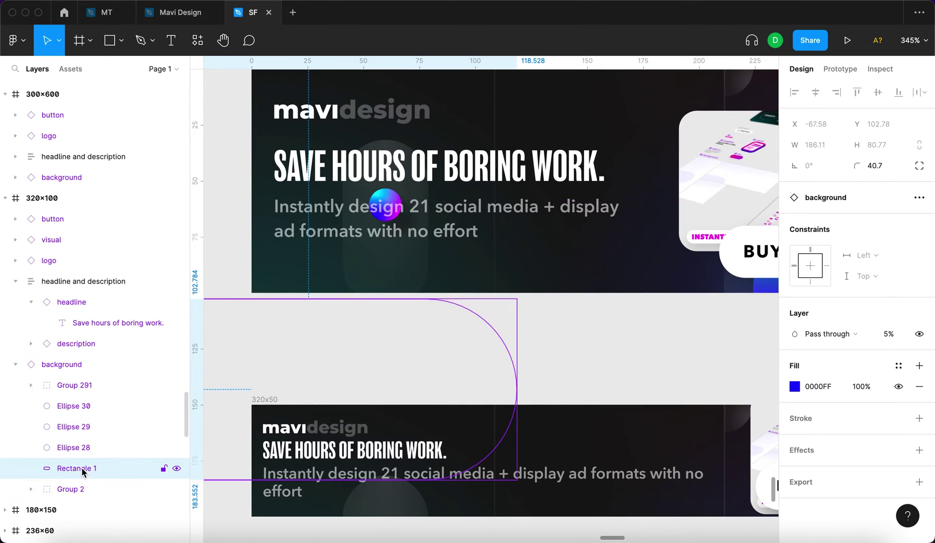
{"action": "left_click", "coordinate": [82, 505]}
{"action": "left_click", "coordinate": [85, 487]}
{"action": "scroll", "coordinate": [334, 306], "scroll_direction": "down", "scroll_amount": 5}
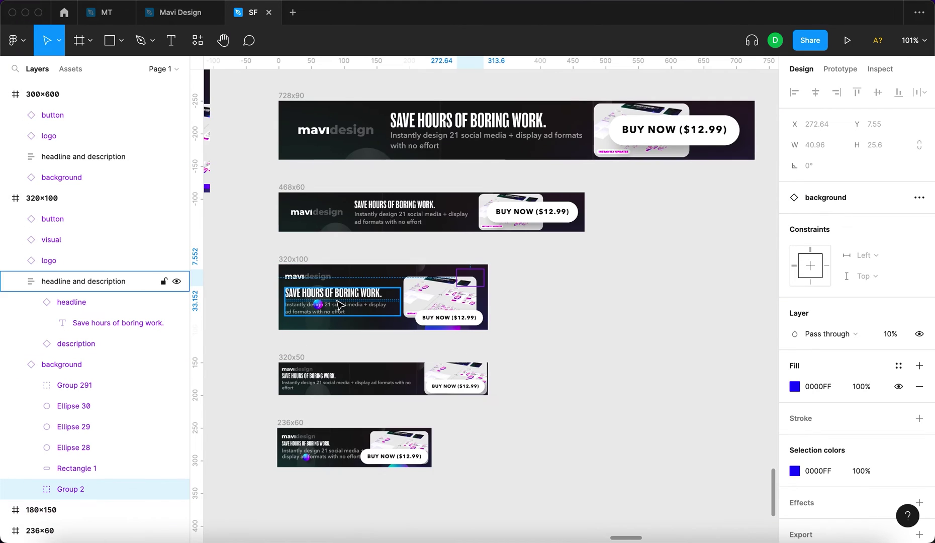
{"action": "scroll", "coordinate": [335, 288], "scroll_direction": "up", "scroll_amount": 5}
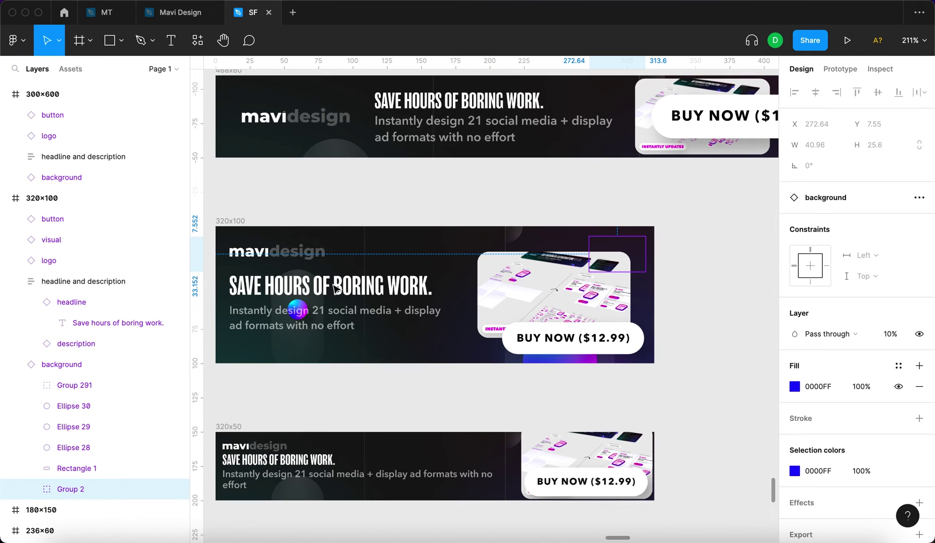
Hide the 'small ball' gradient shape inside the mavi design background group
{"action": "left_click", "coordinate": [77, 385]}
{"action": "key", "text": "Return"}
{"action": "scroll", "coordinate": [106, 496], "scroll_direction": "down", "scroll_amount": 1}
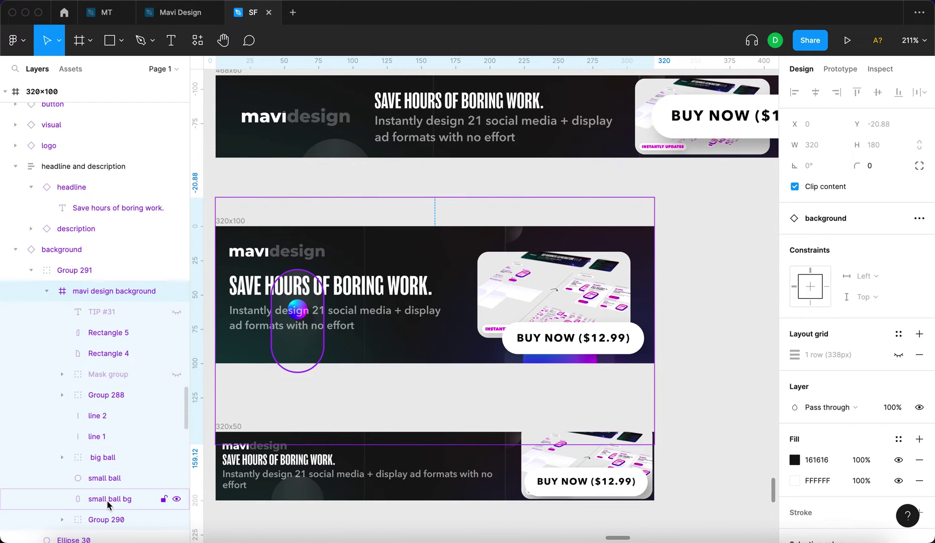
{"action": "left_click", "coordinate": [109, 484]}
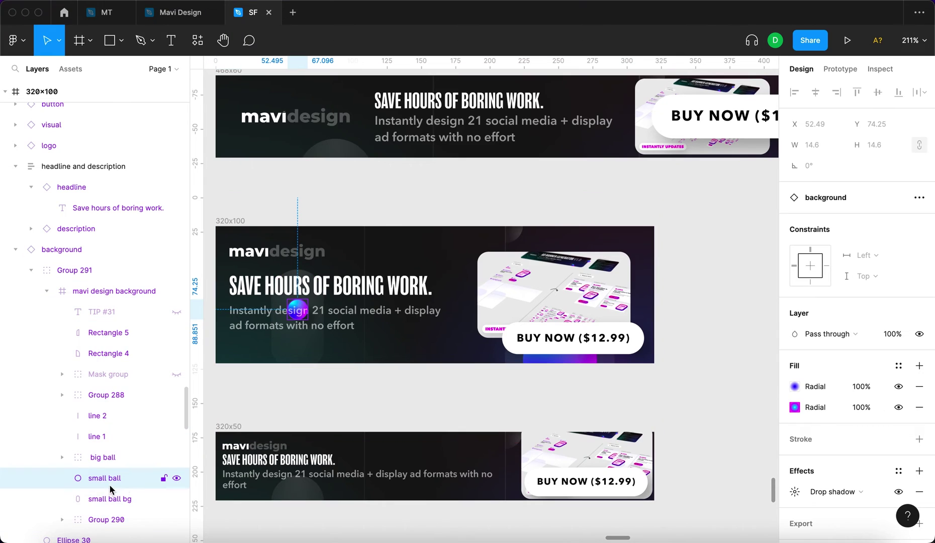
{"action": "left_click", "coordinate": [176, 478]}
{"action": "left_click", "coordinate": [330, 384]}
{"action": "scroll", "coordinate": [501, 308], "scroll_direction": "left", "scroll_amount": 3}
{"action": "scroll", "coordinate": [501, 309], "scroll_direction": "down", "scroll_amount": 1}
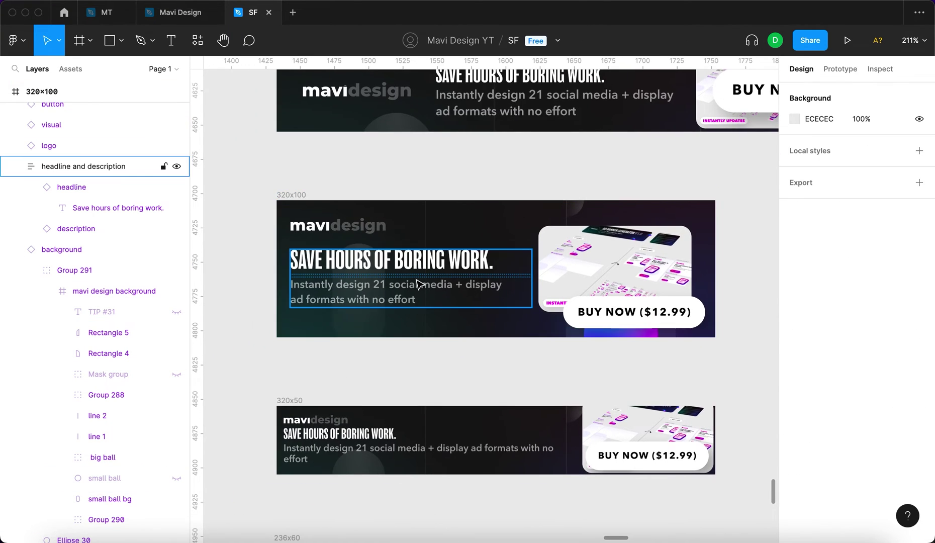
Scale the 320x50 visual down to 55×55 and nudge it up and left
{"action": "scroll", "coordinate": [417, 284], "scroll_direction": "down", "scroll_amount": 5}
{"action": "scroll", "coordinate": [380, 219], "scroll_direction": "up", "scroll_amount": 6}
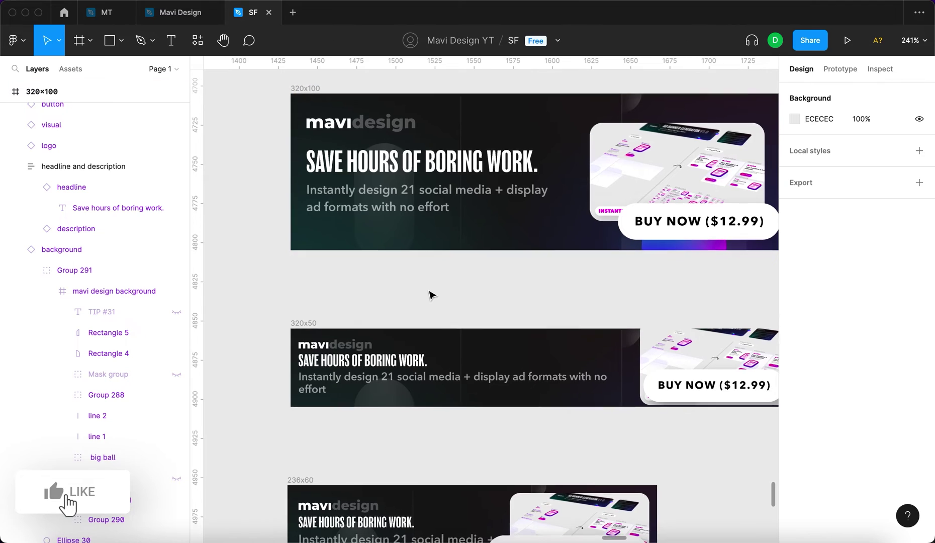
{"action": "scroll", "coordinate": [431, 295], "scroll_direction": "down", "scroll_amount": 2}
{"action": "scroll", "coordinate": [431, 294], "scroll_direction": "right", "scroll_amount": 1}
{"action": "left_click", "coordinate": [689, 265]}
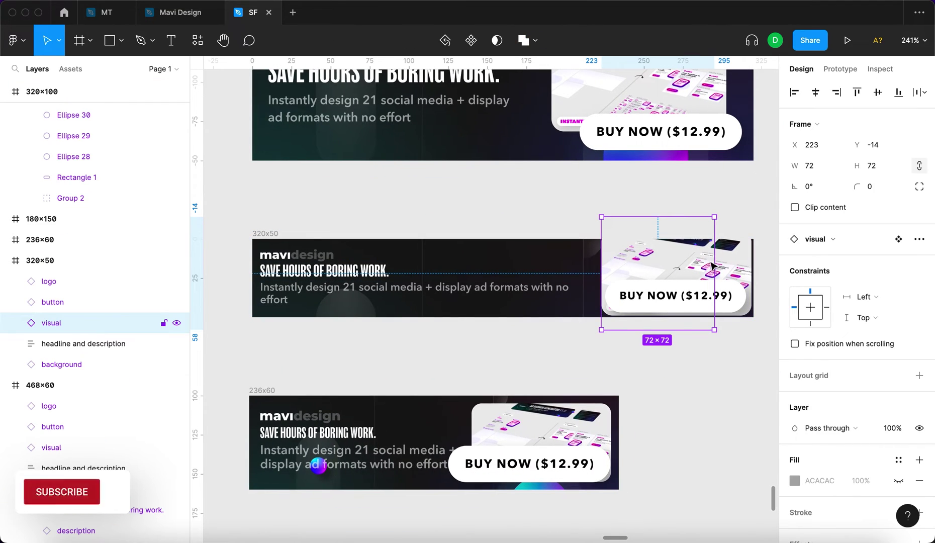
{"action": "key", "text": "k"}
{"action": "left_click_drag", "start_coordinate": [713, 265], "coordinate": [636, 261]}
{"action": "key", "text": "shift+Up"}
{"action": "key", "text": "shift+Up"}
{"action": "key", "text": "shift+Up"}
{"action": "key", "text": "shift+Up"}
{"action": "key", "text": "shift+Down"}
{"action": "key", "text": "shift+Left"}
{"action": "key", "text": "shift+Left"}
{"action": "key", "text": "shift+Left"}
{"action": "key", "text": "shift+Left"}
{"action": "key", "text": "shift+Left"}
{"action": "key", "text": "shift+Left"}
{"action": "key", "text": "shift+Down"}
{"action": "key", "text": "shift+Up"}
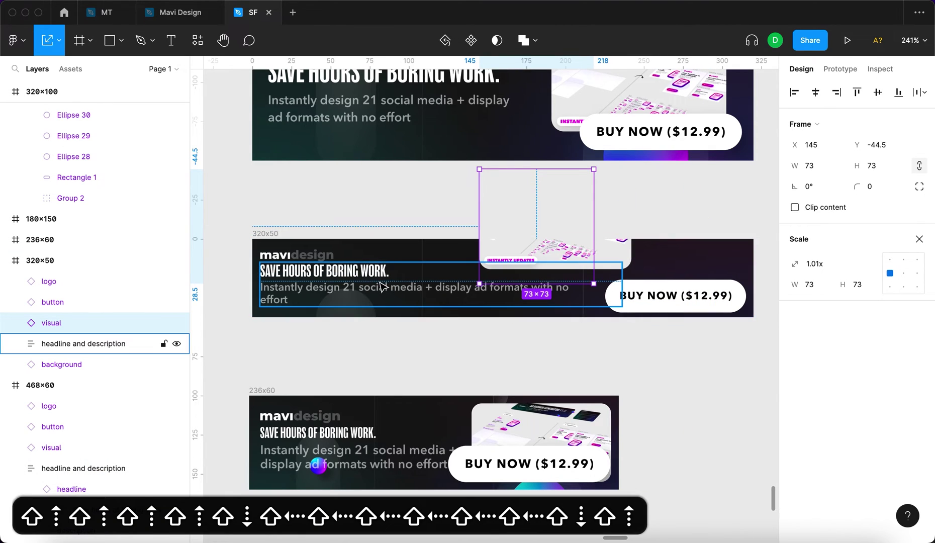
Narrow the 320x50 text block so the description wraps, and set the headline to 12
{"action": "left_click", "coordinate": [384, 286]}
{"action": "key", "text": "c"}
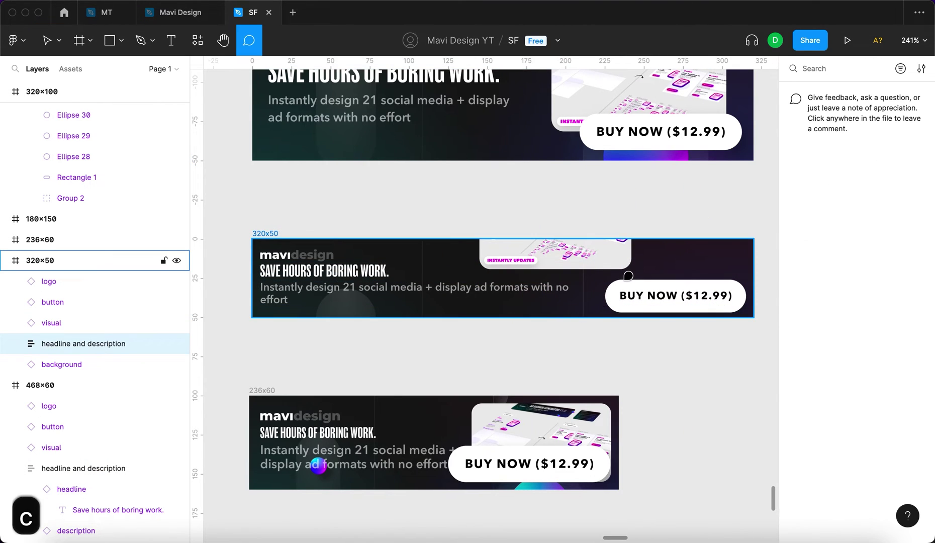
{"action": "key", "text": "v"}
{"action": "left_click_drag", "start_coordinate": [623, 281], "coordinate": [509, 281]}
{"action": "left_click", "coordinate": [353, 275], "text": "super"}
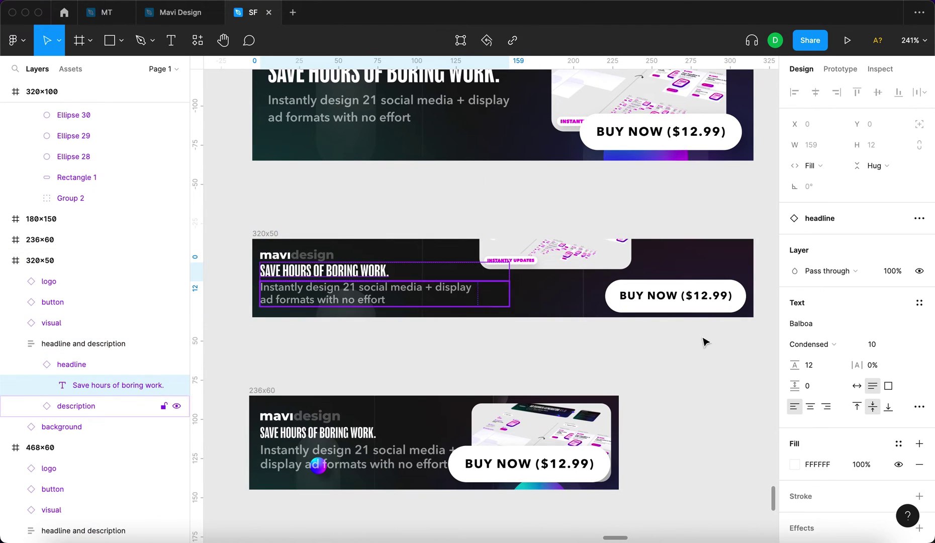
{"action": "left_click", "coordinate": [874, 348]}
{"action": "key", "text": "shift+Up"}
{"action": "key", "text": "shift+Down"}
{"action": "key", "text": "Up"}
{"action": "key", "text": "Up"}
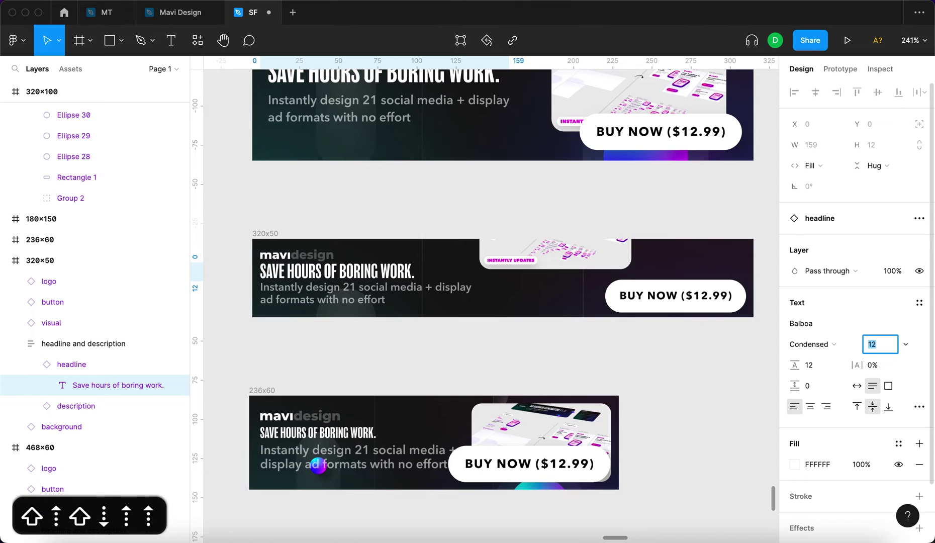
{"action": "key", "text": "Return"}
{"action": "key", "text": "shift+Return"}
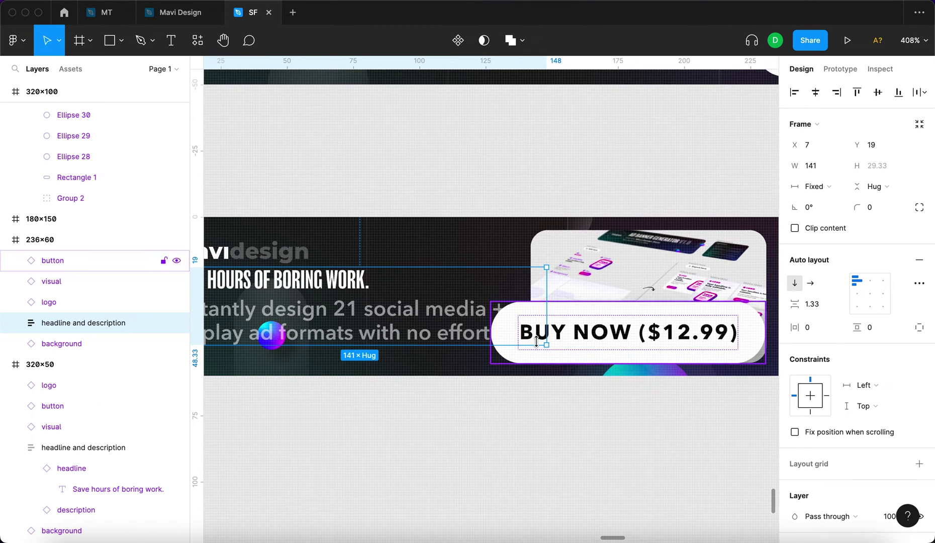
Scale down the 236x60 button and adjust the 236x60 headline font size
{"action": "left_click", "coordinate": [586, 336]}
{"action": "scroll", "coordinate": [586, 336], "scroll_direction": "down", "scroll_amount": 5}
{"action": "key", "text": "k"}
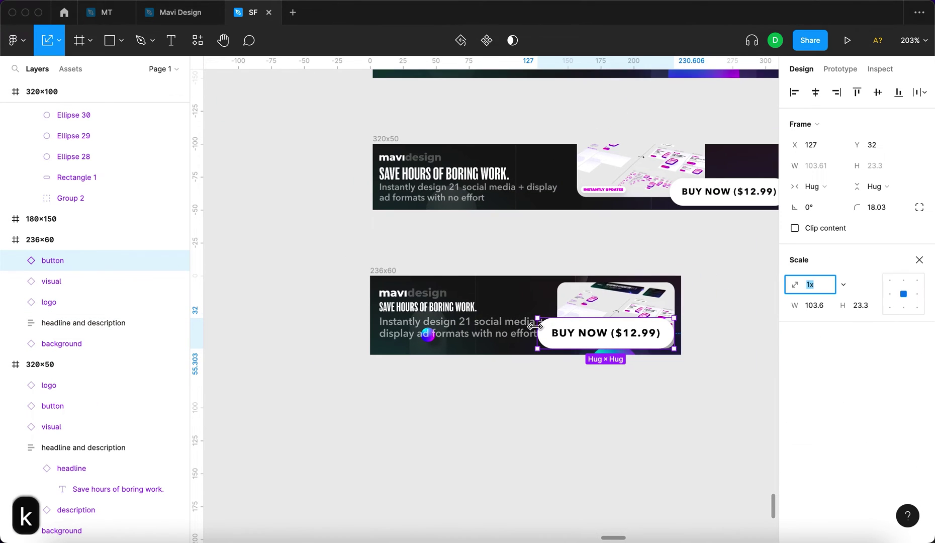
{"action": "left_click_drag", "start_coordinate": [535, 329], "coordinate": [562, 330]}
{"action": "key", "text": "v"}
{"action": "left_click", "coordinate": [432, 307], "text": "super"}
{"action": "left_click", "coordinate": [870, 348]}
{"action": "key", "text": "Up"}
{"action": "key", "text": "Up"}
{"action": "key", "text": "Up"}
{"action": "key", "text": "Return"}
{"action": "key", "text": "k"}
Set the 180x150 headline font size to 20
{"action": "left_click", "coordinate": [607, 440]}
{"action": "scroll", "coordinate": [607, 441], "scroll_direction": "up", "scroll_amount": 5}
{"action": "left_click", "coordinate": [871, 344]}
{"action": "key", "text": "shift+Up"}
{"action": "key", "text": "Down"}
{"action": "key", "text": "Down"}
{"action": "key", "text": "Down"}
{"action": "key", "text": "Down"}
{"action": "key", "text": "Down"}
{"action": "key", "text": "Down"}
{"action": "key", "text": "Down"}
{"action": "key", "text": "Down"}
{"action": "key", "text": "Down"}
{"action": "key", "text": "Up"}
{"action": "key", "text": "Return"}
Scale the 300x1050 visual and enlarge the 300x1050 headline
{"action": "key", "text": "k"}
{"action": "left_click_drag", "start_coordinate": [546, 348], "coordinate": [578, 416]}
{"action": "key", "text": "v"}
{"action": "left_click", "coordinate": [461, 156], "text": "super"}
{"action": "left_click", "coordinate": [872, 345]}
{"action": "key", "text": "shift+Up"}
{"action": "key", "text": "k"}
Raise the 120x600 headline size to 36 and adjust its line height
{"action": "key", "text": "v"}
{"action": "left_click", "coordinate": [880, 344]}
{"action": "key", "text": "shift+Up"}
{"action": "left_click", "coordinate": [810, 365]}
{"action": "key", "text": "shift+Up"}
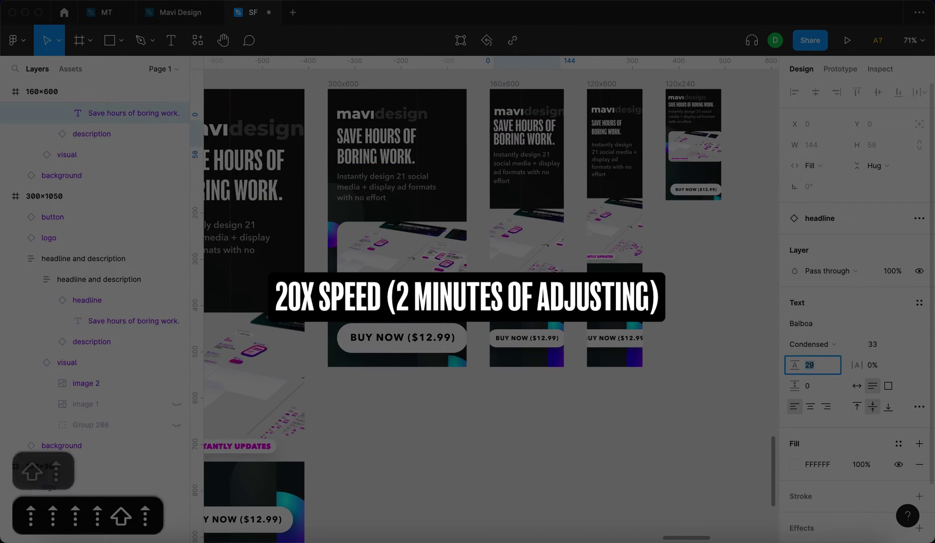
{"action": "key", "text": "k"}
{"action": "left_click", "coordinate": [872, 344]}
{"action": "key", "text": "shift+Up"}
{"action": "key", "text": "shift+Up"}
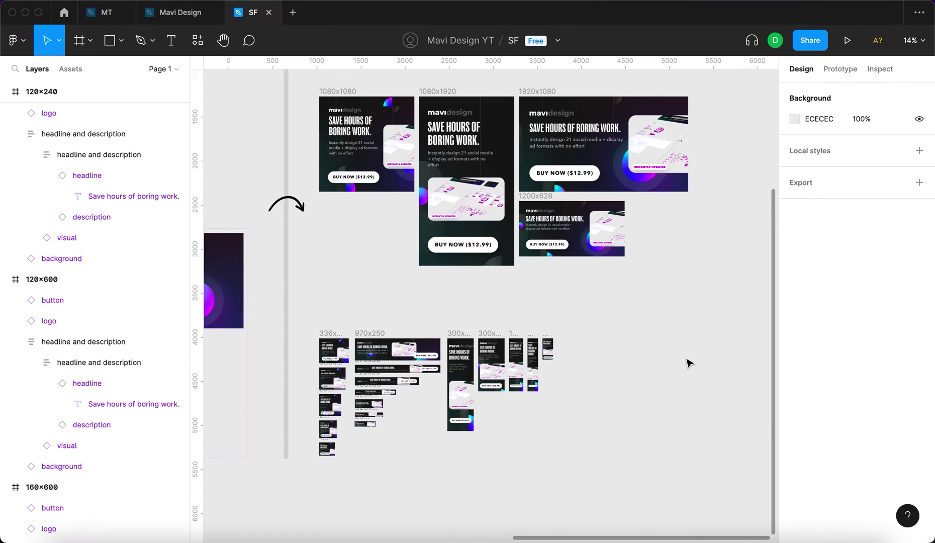
Proportionally scale the mavidesign logo in the 300x1050 banner down slightly
{"action": "left_click", "coordinate": [618, 329]}
{"action": "left_click", "coordinate": [547, 349]}
{"action": "scroll", "coordinate": [418, 350], "scroll_direction": "down", "scroll_amount": 2}
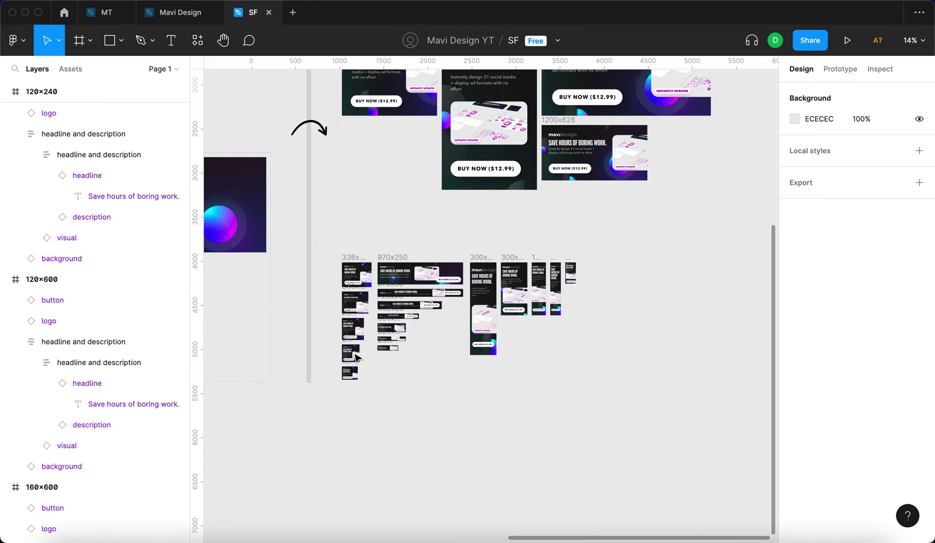
{"action": "scroll", "coordinate": [331, 317], "scroll_direction": "up", "scroll_amount": 1}
{"action": "scroll", "coordinate": [331, 320], "scroll_direction": "up", "scroll_amount": 5}
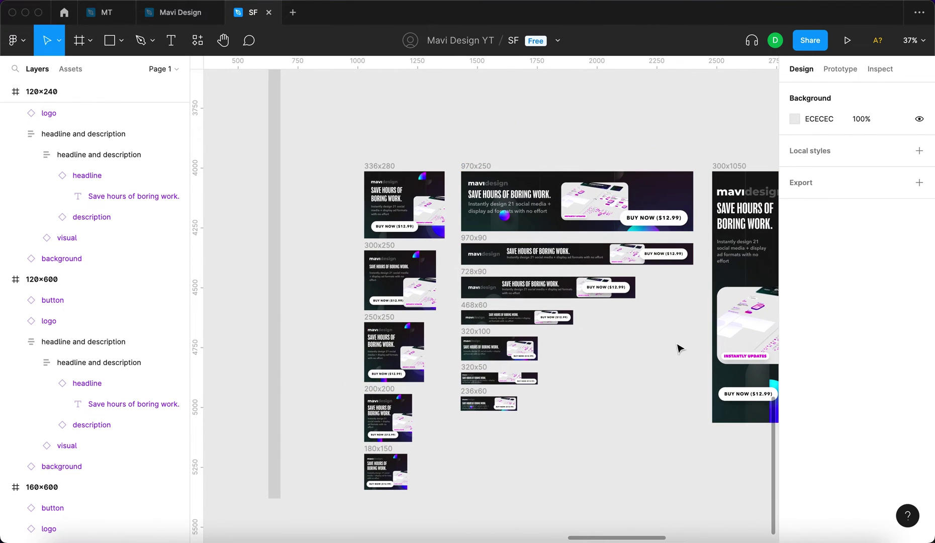
{"action": "scroll", "coordinate": [609, 376], "scroll_direction": "right", "scroll_amount": 3}
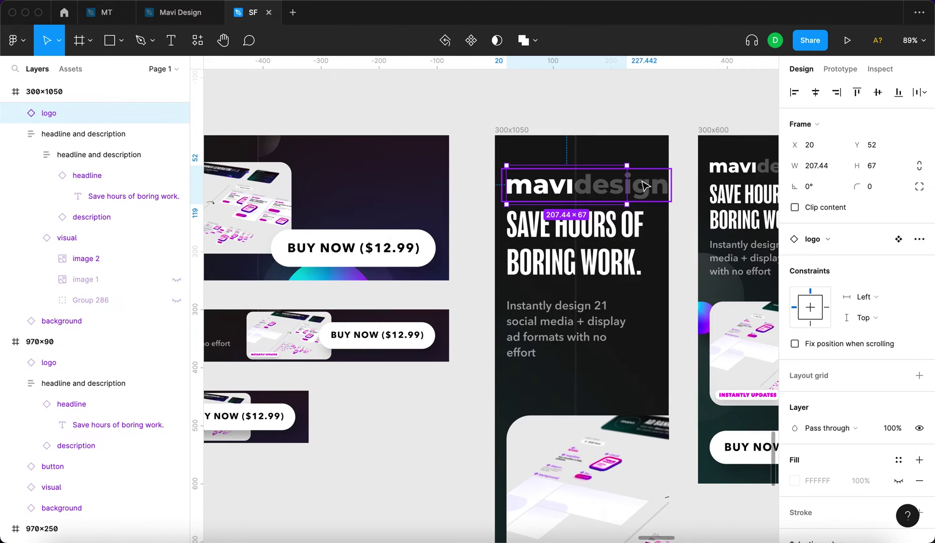
{"action": "key", "text": "k"}
{"action": "left_click_drag", "start_coordinate": [618, 185], "coordinate": [614, 186]}
{"action": "left_click", "coordinate": [630, 103]}
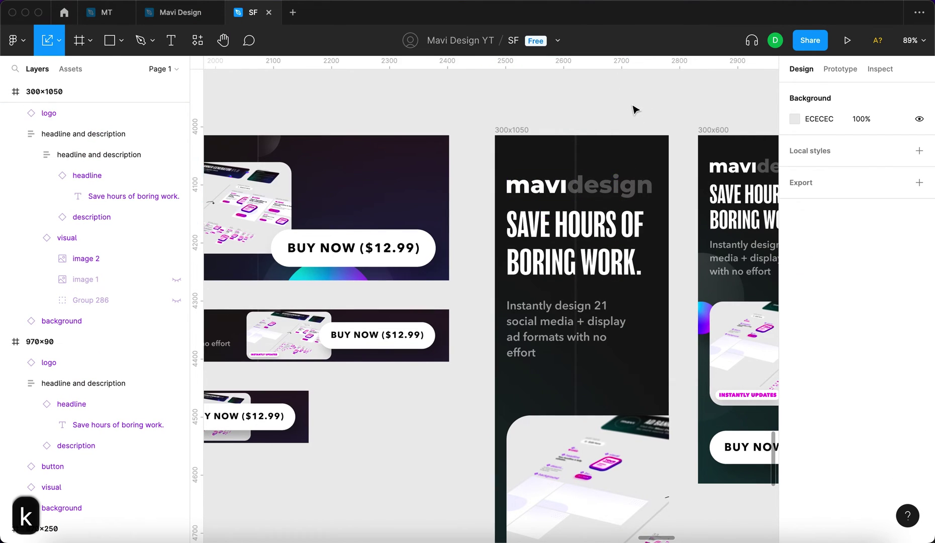
{"action": "scroll", "coordinate": [467, 398], "scroll_direction": "right", "scroll_amount": 2}
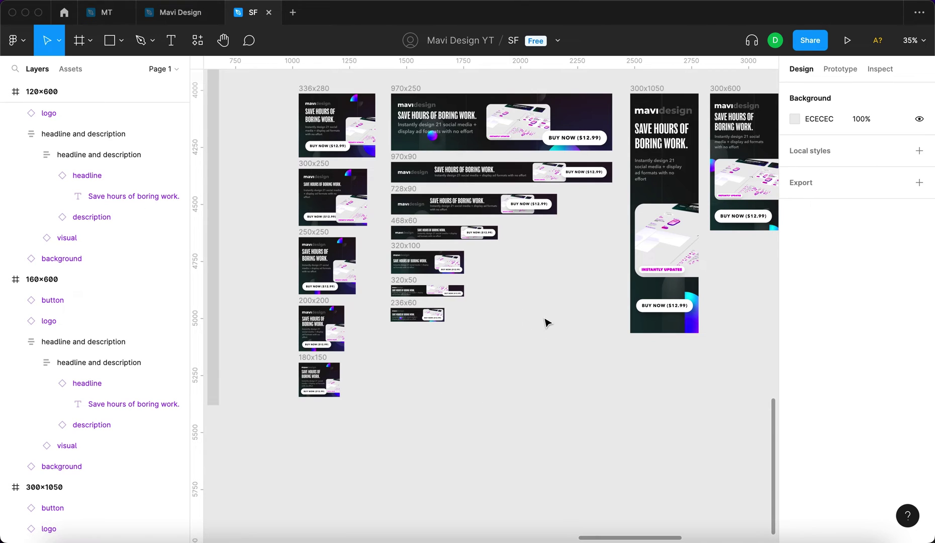
Narrow the 728x90 headline and description block to 248 wide so it clears the BUY NOW button
{"action": "left_click", "coordinate": [397, 190]}
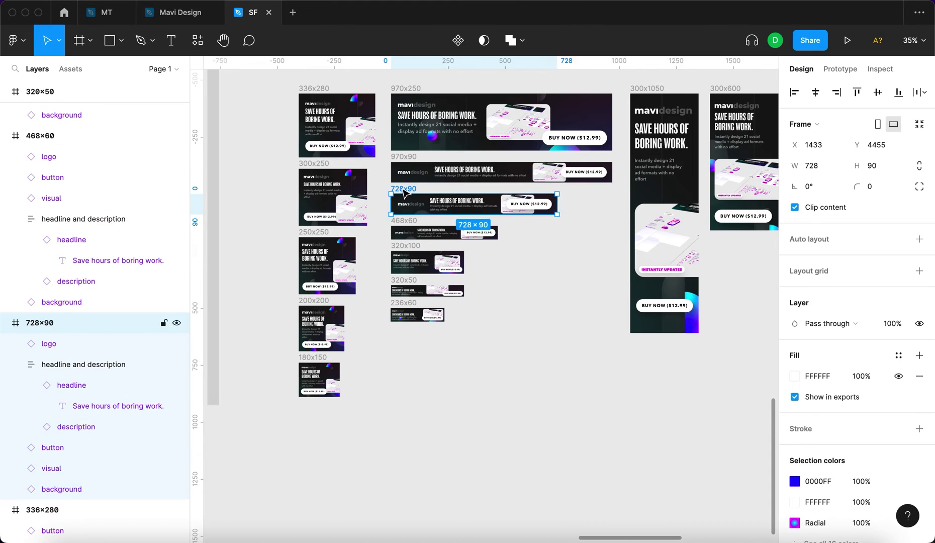
{"action": "scroll", "coordinate": [391, 190], "scroll_direction": "up", "scroll_amount": 5}
{"action": "scroll", "coordinate": [371, 193], "scroll_direction": "right", "scroll_amount": 4}
{"action": "scroll", "coordinate": [370, 189], "scroll_direction": "down", "scroll_amount": 1}
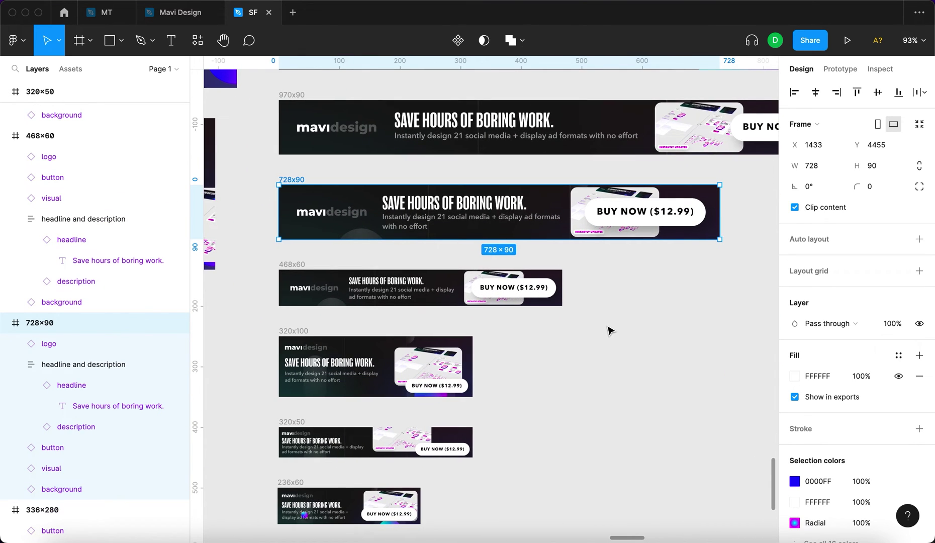
{"action": "left_click", "coordinate": [650, 215]}
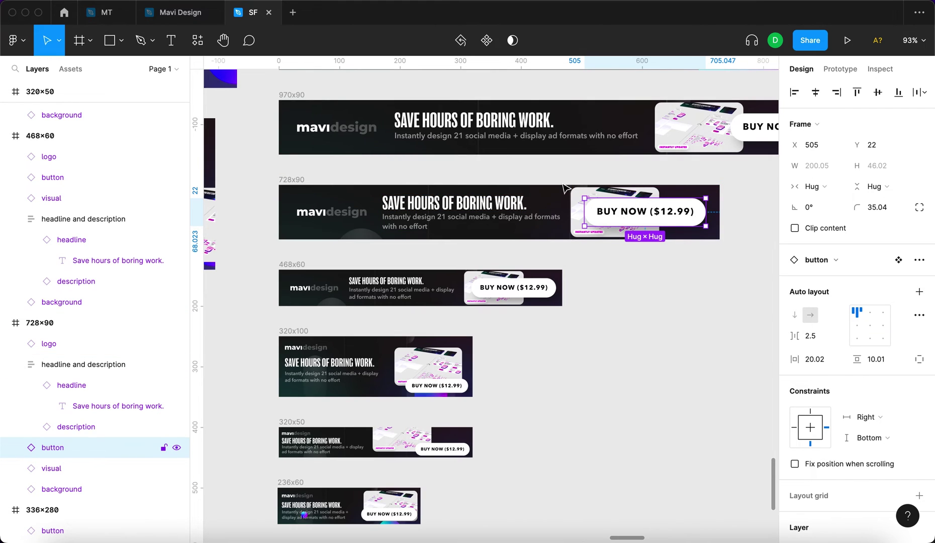
{"action": "left_click", "coordinate": [559, 214]}
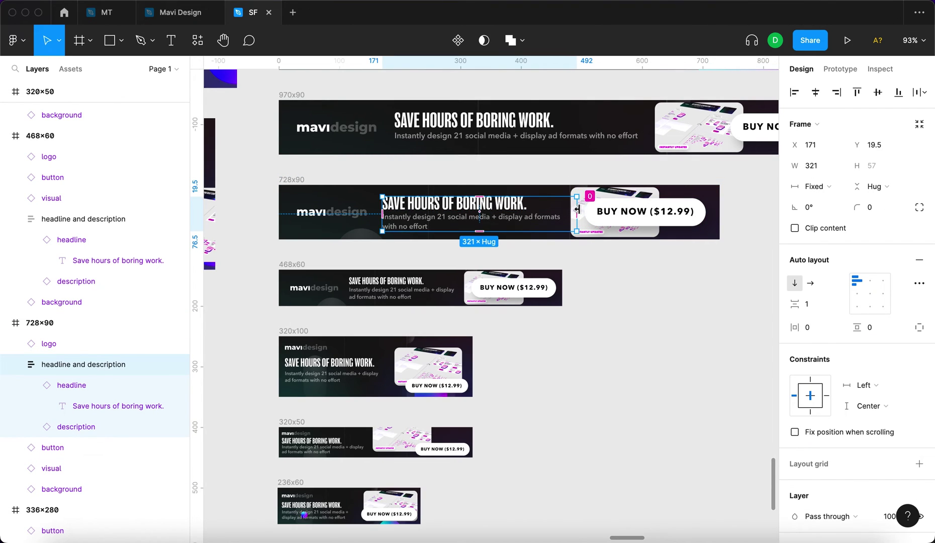
{"action": "key", "text": "v"}
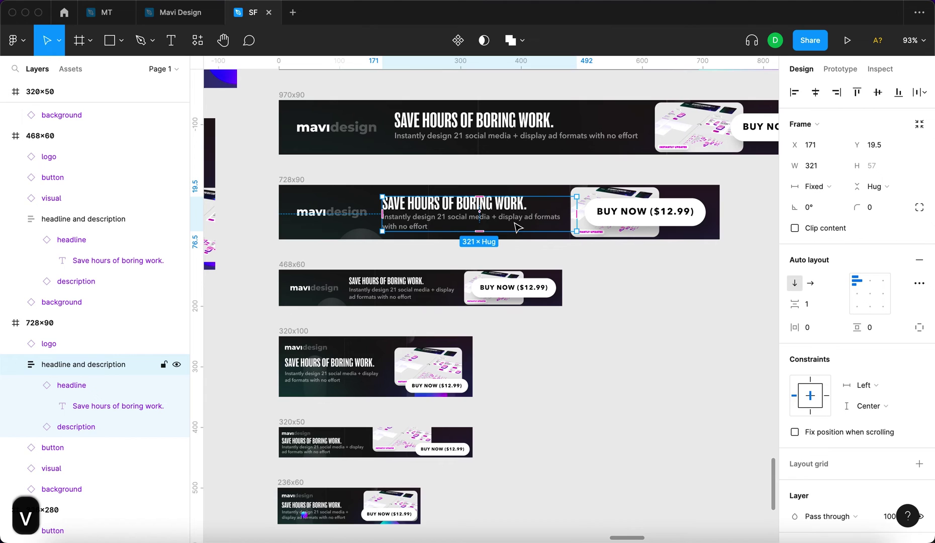
{"action": "scroll", "coordinate": [563, 200], "scroll_direction": "up", "scroll_amount": 5}
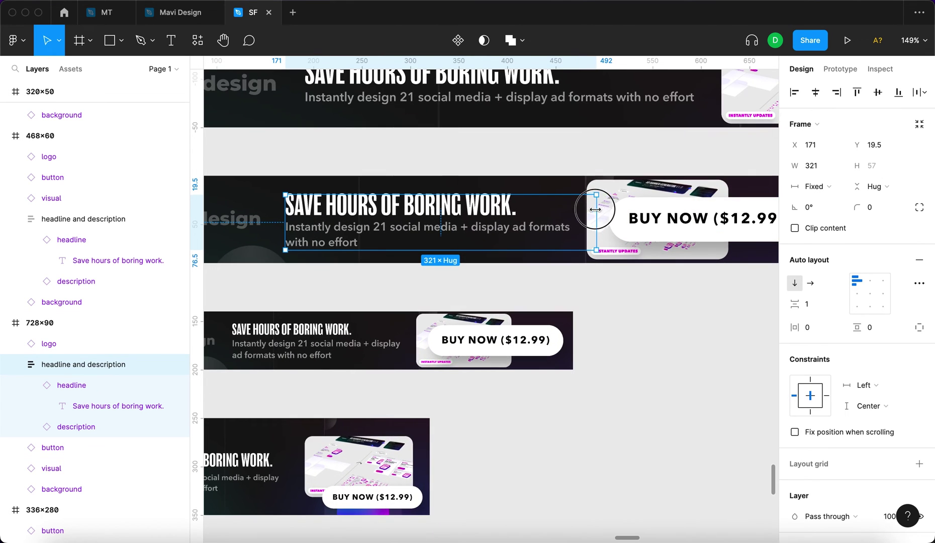
{"action": "left_click_drag", "start_coordinate": [601, 208], "coordinate": [535, 208]}
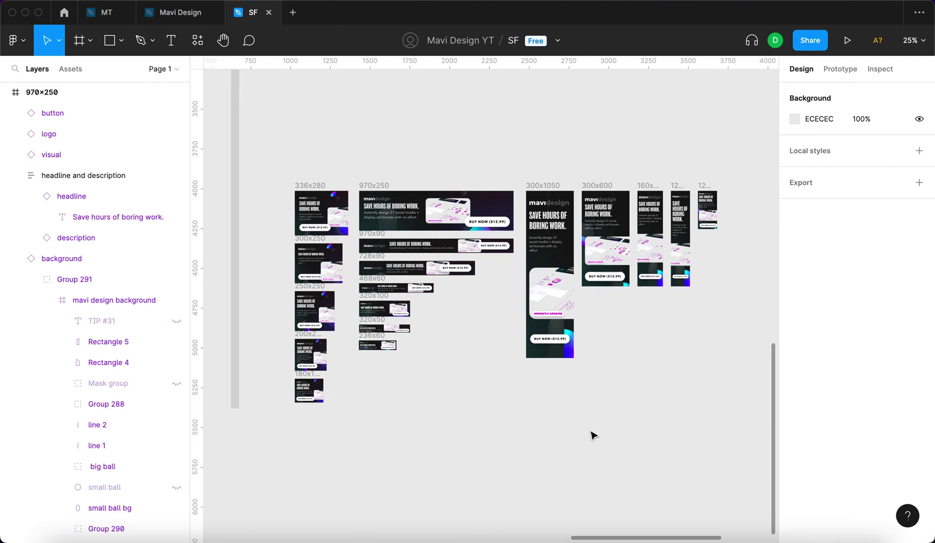
Zoom out and pan left to the Edit here area with the master headline, description, button and background
{"action": "scroll", "coordinate": [592, 435], "scroll_direction": "up", "scroll_amount": 3}
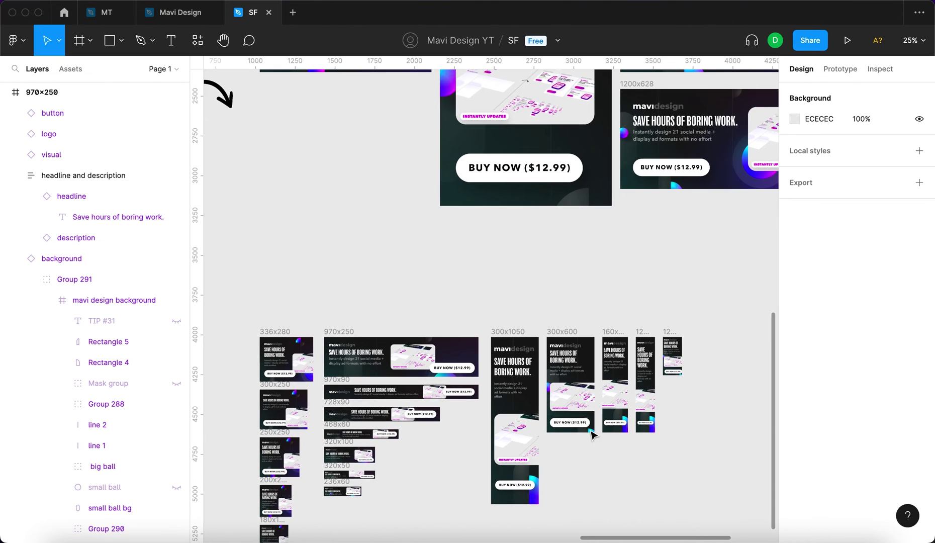
{"action": "scroll", "coordinate": [593, 432], "scroll_direction": "down", "scroll_amount": 5}
{"action": "scroll", "coordinate": [598, 362], "scroll_direction": "down", "scroll_amount": 1}
{"action": "scroll", "coordinate": [598, 362], "scroll_direction": "right", "scroll_amount": 1}
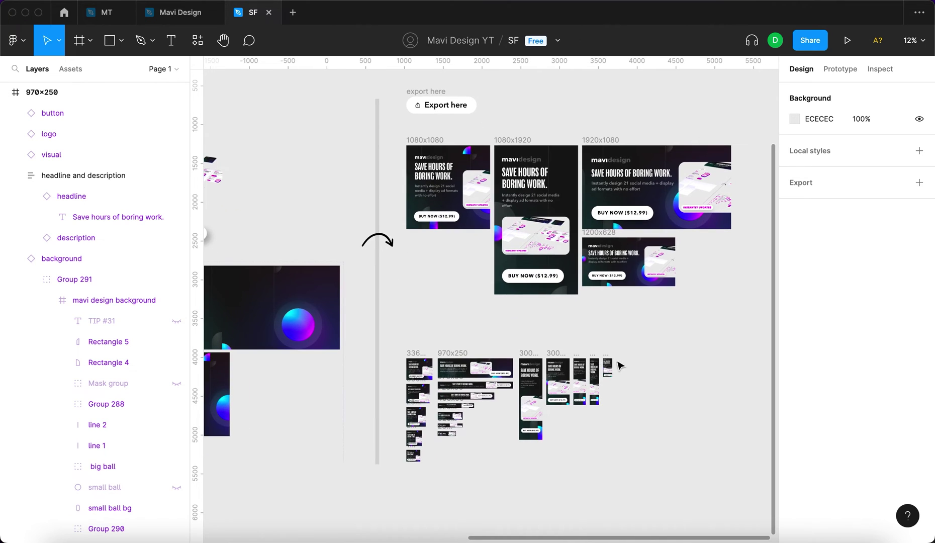
{"action": "scroll", "coordinate": [688, 401], "scroll_direction": "down", "scroll_amount": 1}
{"action": "scroll", "coordinate": [689, 401], "scroll_direction": "right", "scroll_amount": 1}
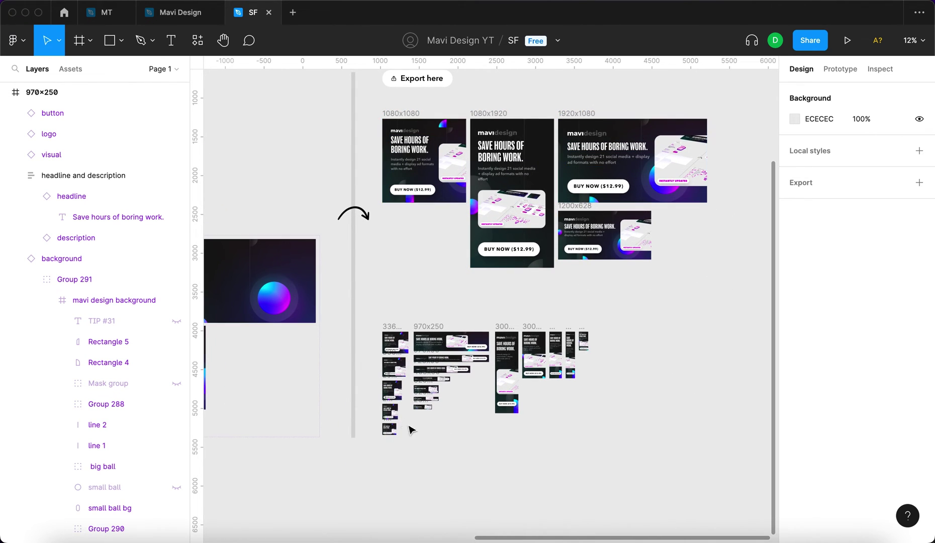
{"action": "scroll", "coordinate": [661, 361], "scroll_direction": "down", "scroll_amount": 1}
{"action": "scroll", "coordinate": [660, 361], "scroll_direction": "right", "scroll_amount": 1}
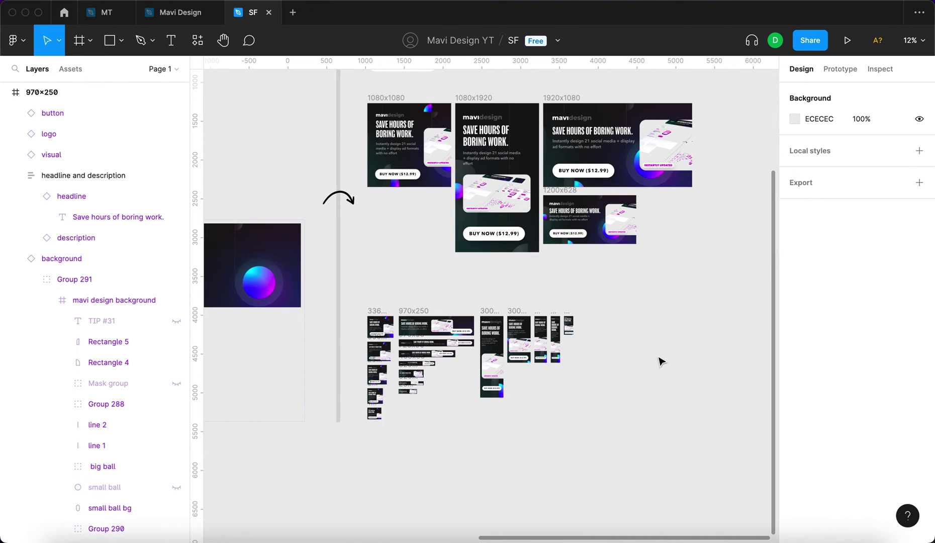
{"action": "scroll", "coordinate": [673, 362], "scroll_direction": "down", "scroll_amount": 3}
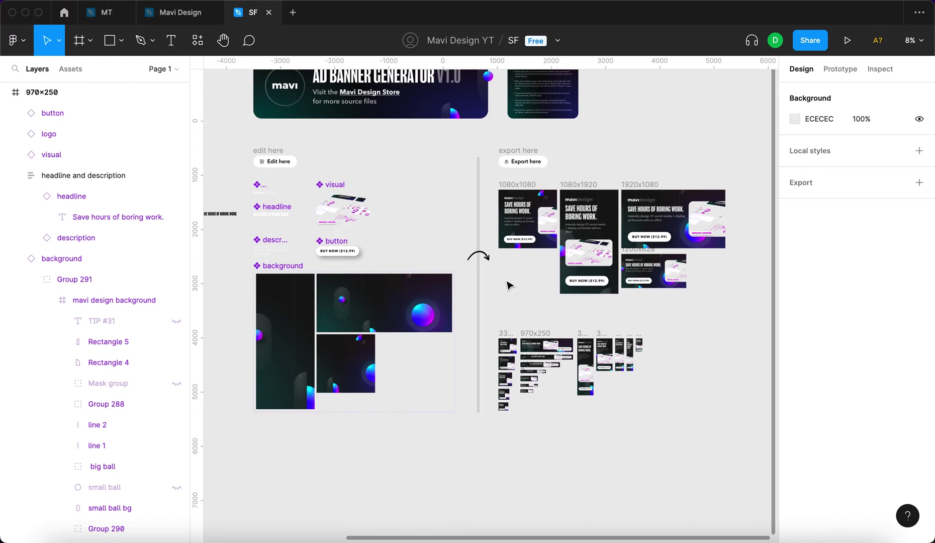
{"action": "scroll", "coordinate": [519, 294], "scroll_direction": "left", "scroll_amount": 8}
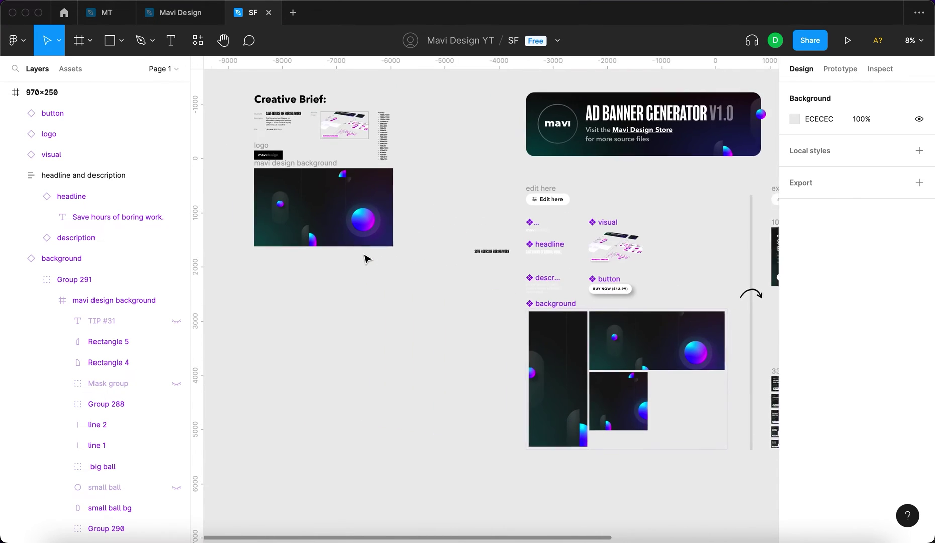
{"action": "scroll", "coordinate": [437, 362], "scroll_direction": "up", "scroll_amount": 5}
{"action": "scroll", "coordinate": [438, 362], "scroll_direction": "up", "scroll_amount": 2}
Color the word HOURS in the master headline cyan 00F0FF, undoing a stray typed v
{"action": "double_click", "coordinate": [388, 272]}
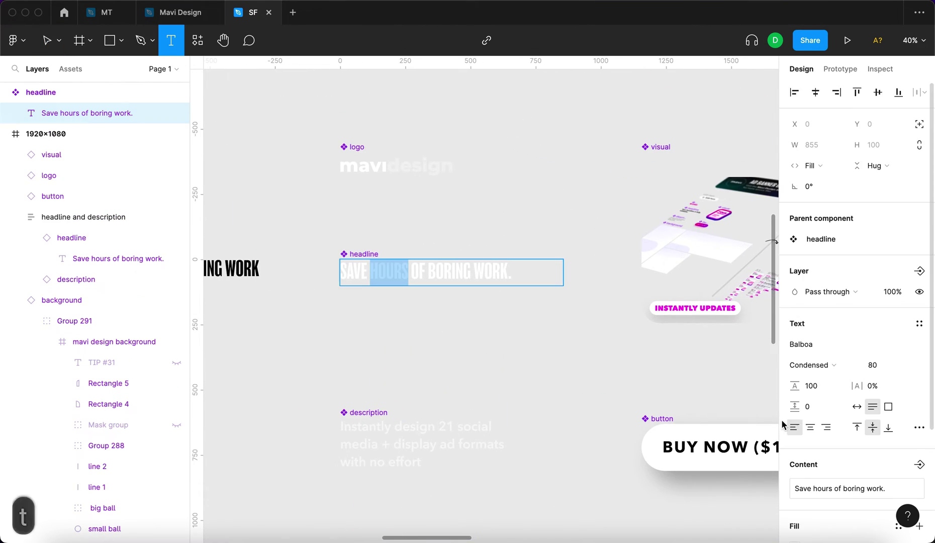
{"action": "scroll", "coordinate": [789, 412], "scroll_direction": "down", "scroll_amount": 1}
{"action": "left_click", "coordinate": [795, 399]}
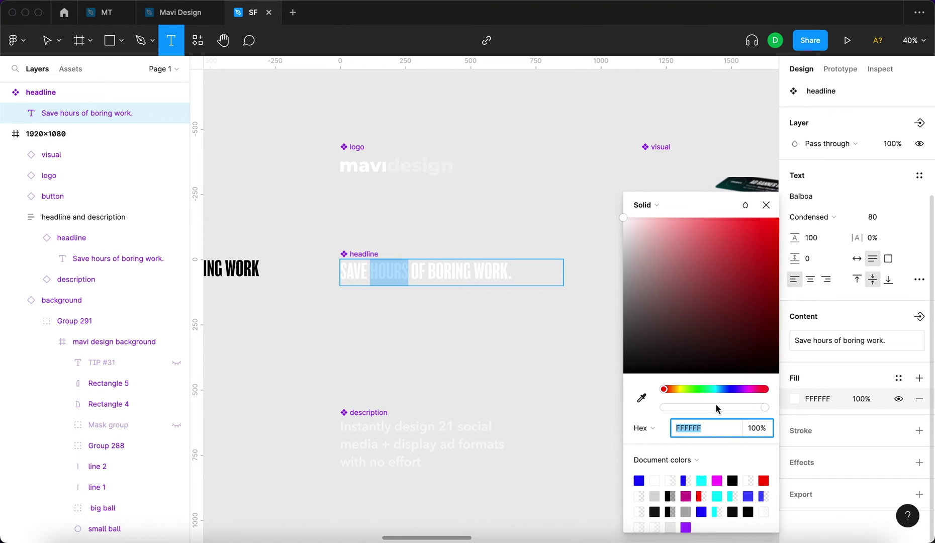
{"action": "left_click", "coordinate": [716, 388]}
{"action": "left_click_drag", "start_coordinate": [741, 267], "coordinate": [782, 211]}
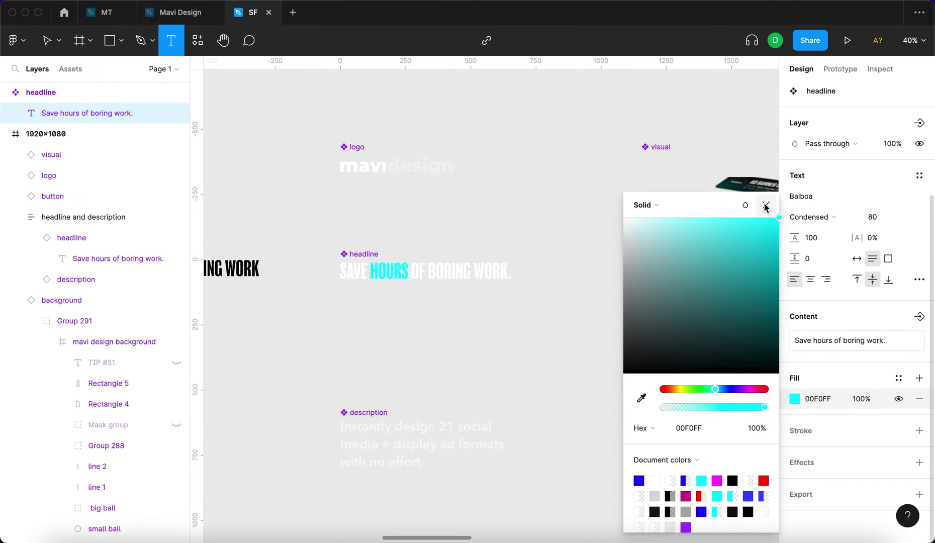
{"action": "left_click", "coordinate": [765, 204]}
{"action": "type", "text": "v"}
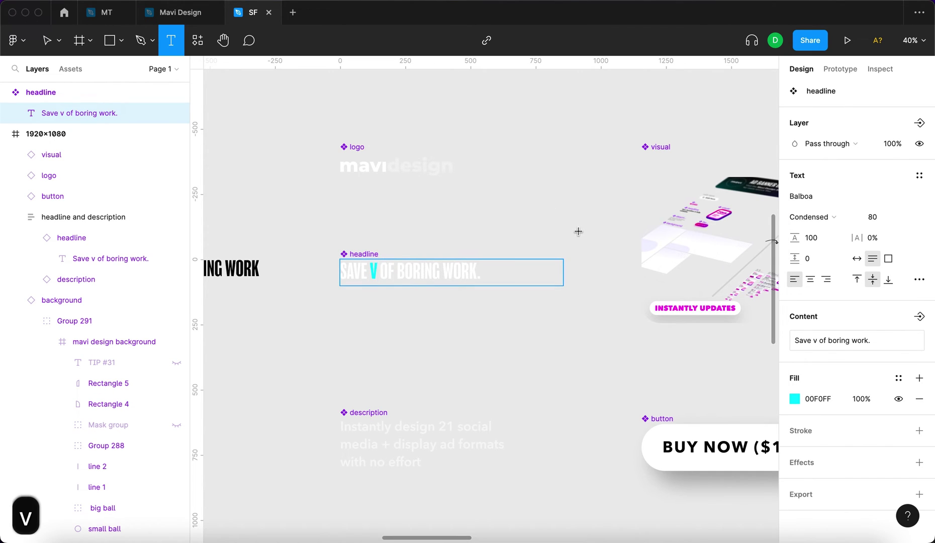
{"action": "key", "text": "super+z"}
{"action": "key", "text": "super+z"}
{"action": "key", "text": "super+z"}
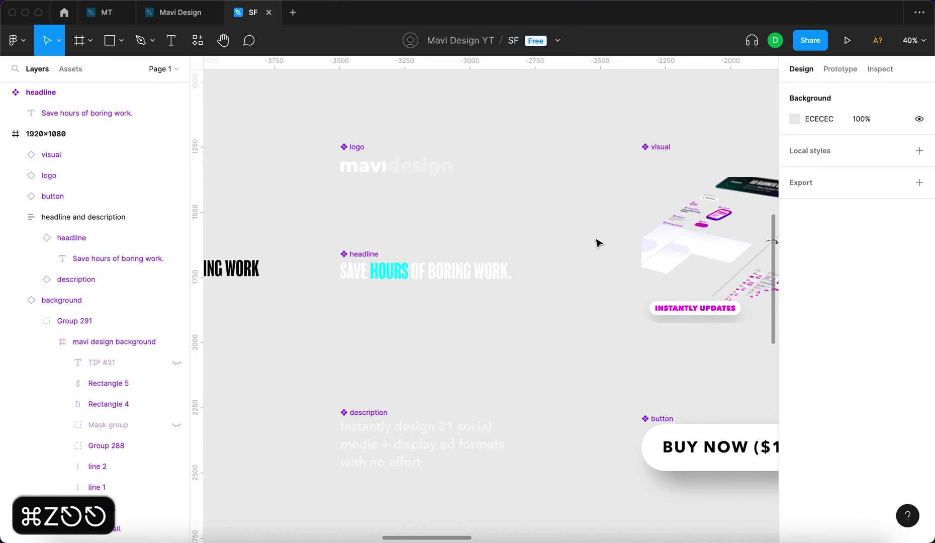
Zoom out to check that HOURS is highlighted in every banner size
{"action": "scroll", "coordinate": [597, 243], "scroll_direction": "down", "scroll_amount": 10}
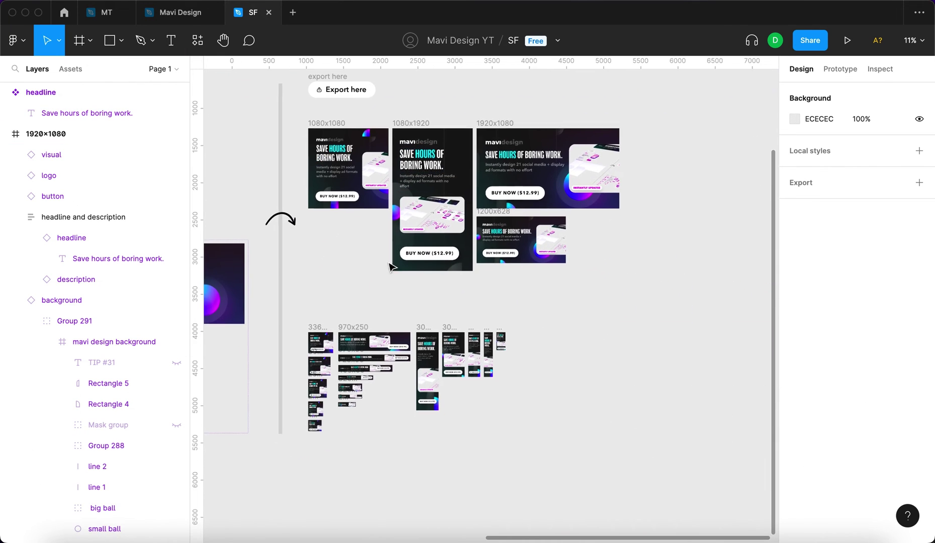
{"action": "scroll", "coordinate": [344, 368], "scroll_direction": "up", "scroll_amount": 5}
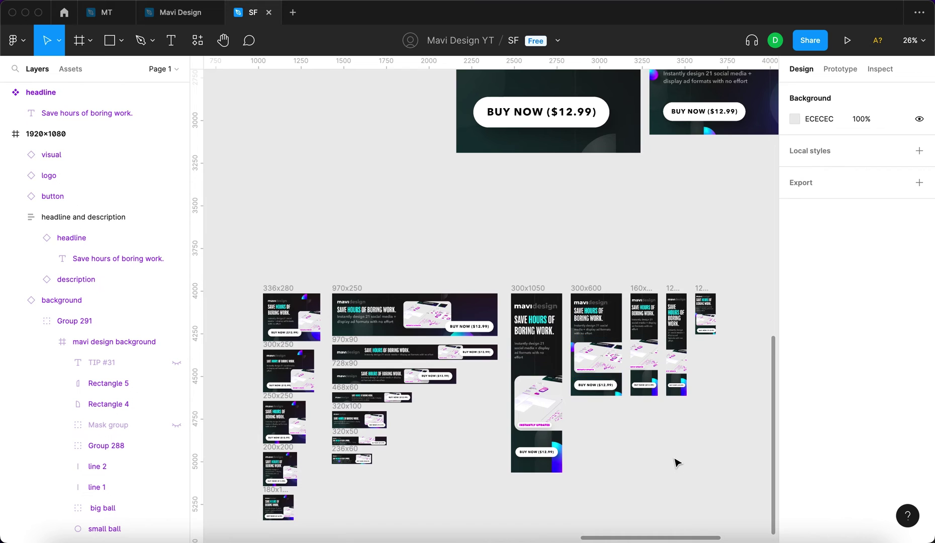
{"action": "scroll", "coordinate": [676, 462], "scroll_direction": "down", "scroll_amount": 2}
{"action": "scroll", "coordinate": [688, 455], "scroll_direction": "up", "scroll_amount": 10}
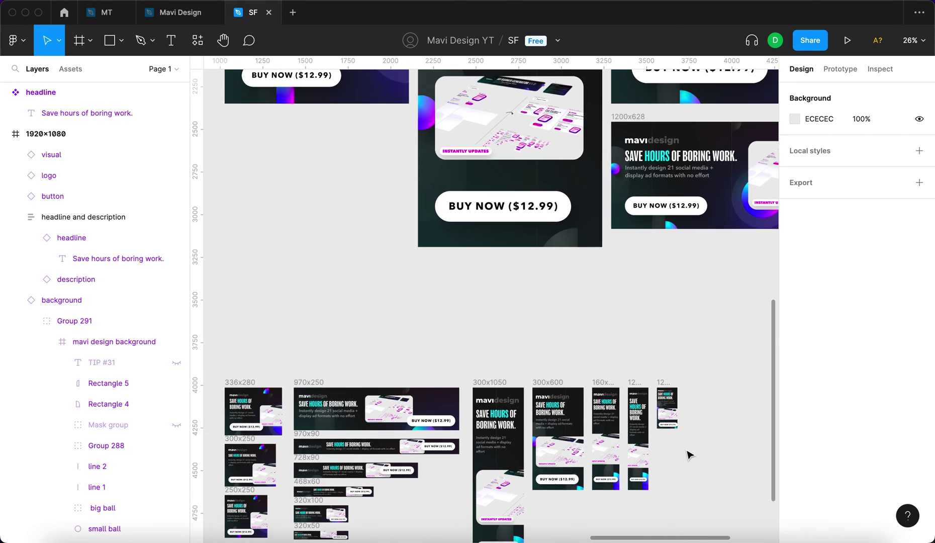
{"action": "scroll", "coordinate": [665, 258], "scroll_direction": "down", "scroll_amount": 3}
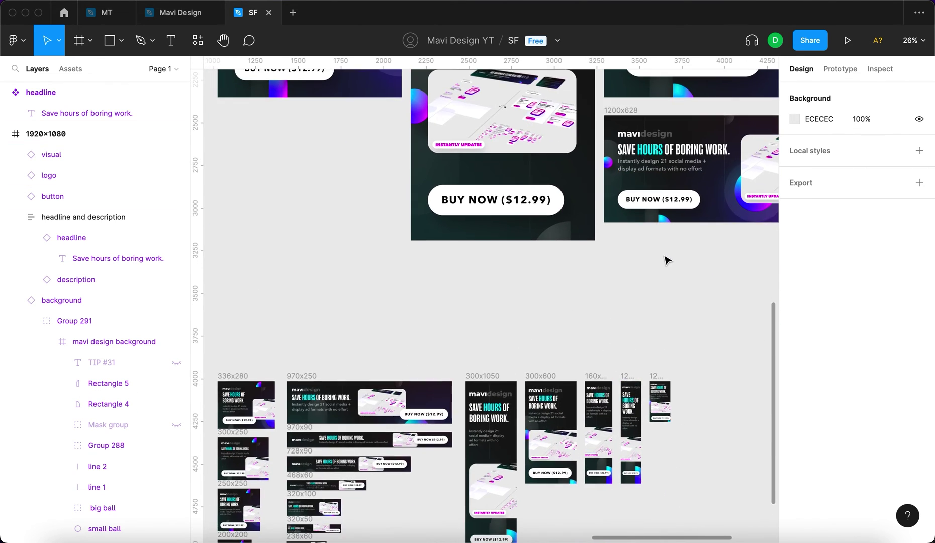
{"action": "scroll", "coordinate": [753, 352], "scroll_direction": "down", "scroll_amount": 5}
{"action": "scroll", "coordinate": [707, 112], "scroll_direction": "right", "scroll_amount": 3}
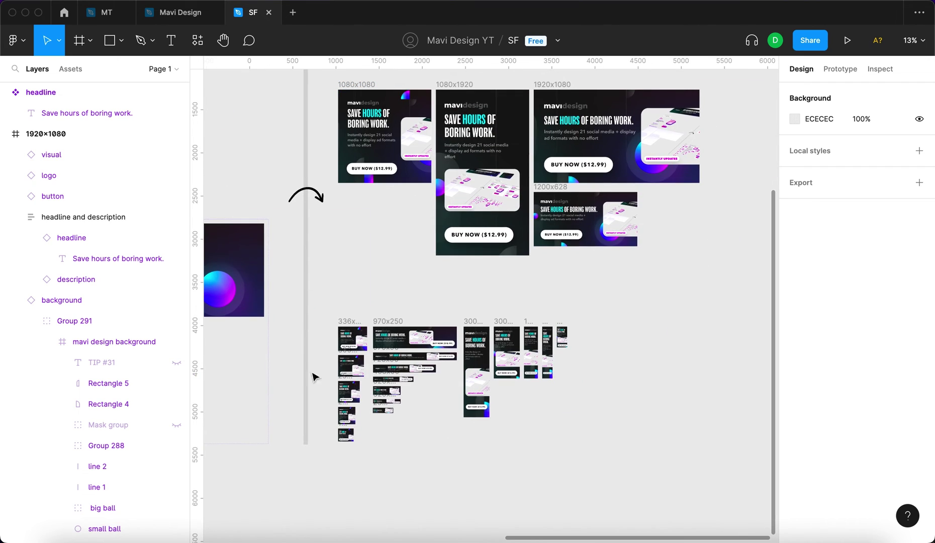
{"action": "scroll", "coordinate": [644, 375], "scroll_direction": "up", "scroll_amount": 2}
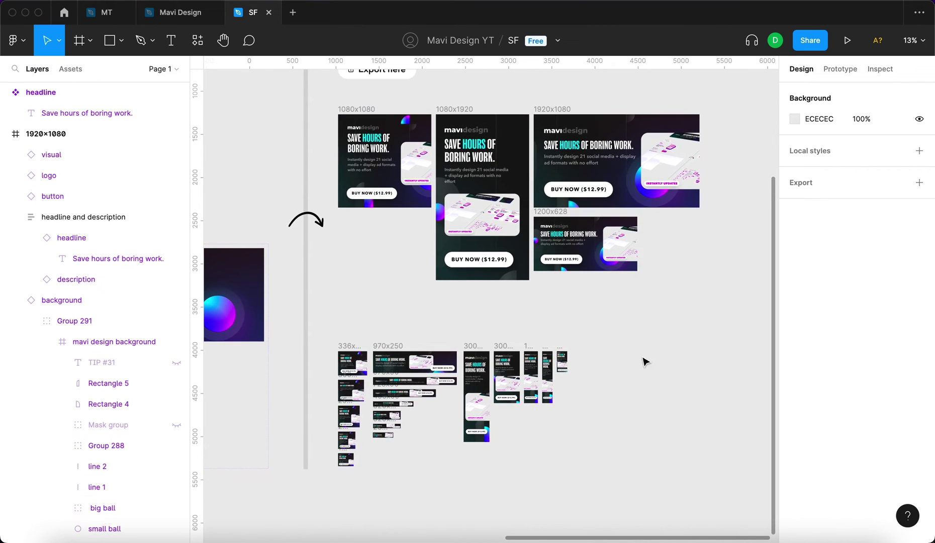
Export all 21 banner frames as 1x PNGs into the outcome folder
{"action": "mouse_move", "coordinate": [706, 113]}
{"action": "left_mouse_down"}
{"action": "mouse_move", "coordinate": [432, 424]}
{"action": "mouse_move", "coordinate": [352, 490]}
{"action": "left_mouse_up"}
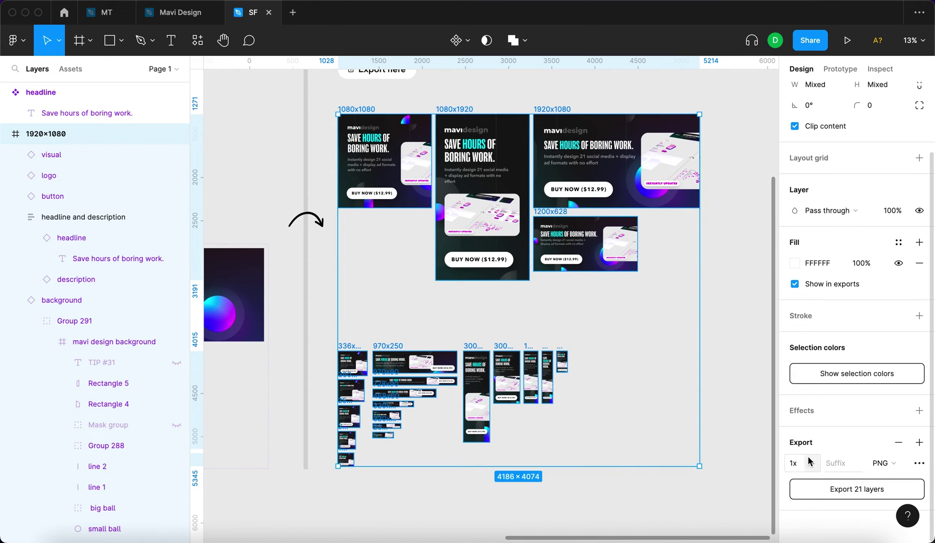
{"action": "left_click", "coordinate": [880, 490]}
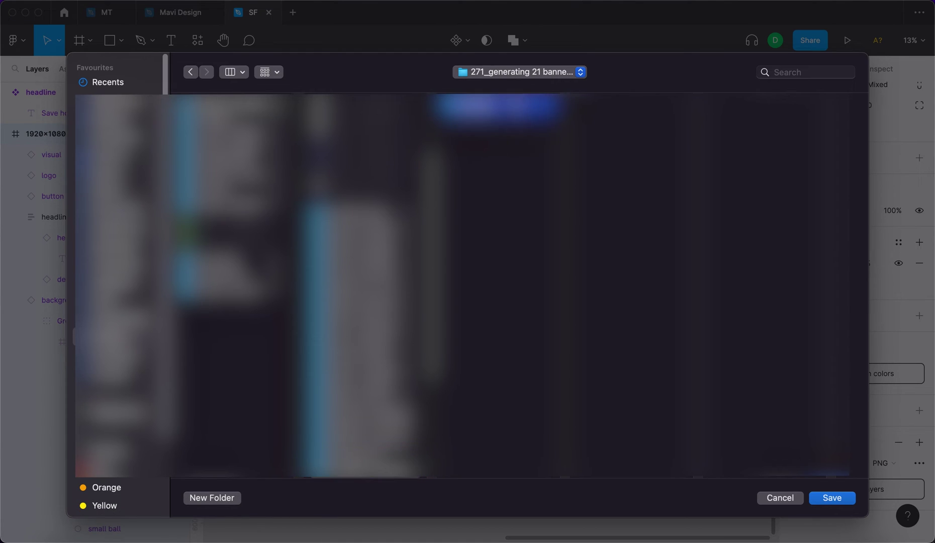
{"action": "left_click", "coordinate": [372, 467]}
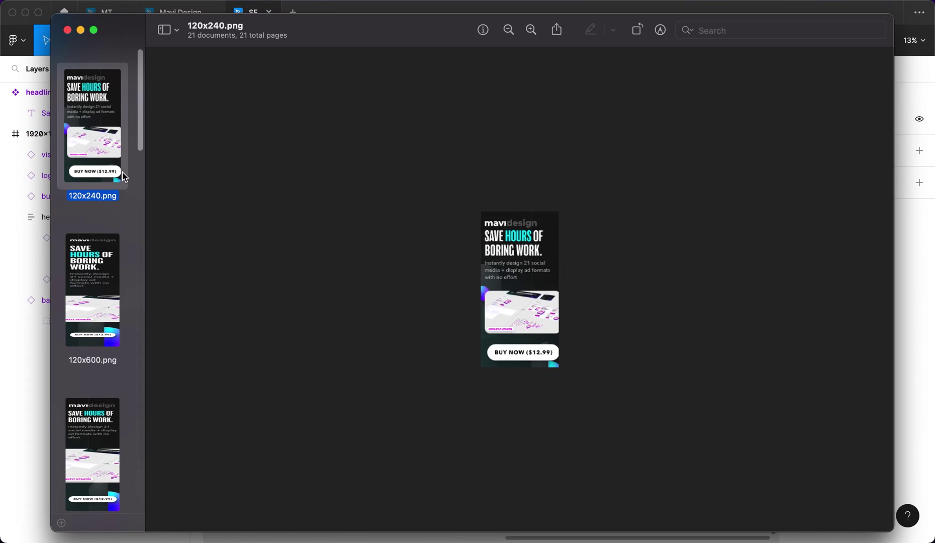
Step through the exported PNGs in Preview from 236x60 to 336x280, ending on 300x250.png
{"action": "key", "text": "Down"}
{"action": "key", "text": "Down"}
{"action": "key", "text": "Down"}
{"action": "key", "text": "Down"}
{"action": "key", "text": "Down"}
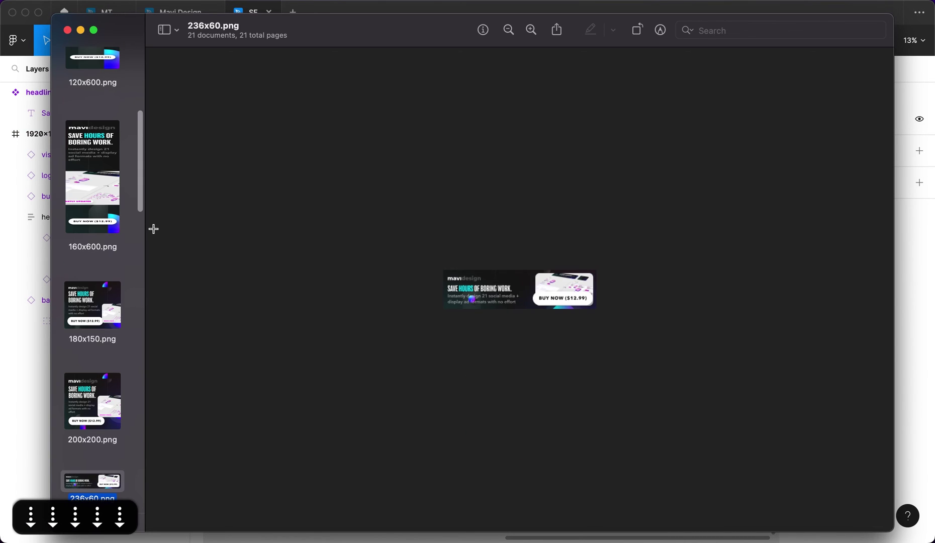
{"action": "key", "text": "Down"}
{"action": "key", "text": "Down"}
{"action": "key", "text": "Down"}
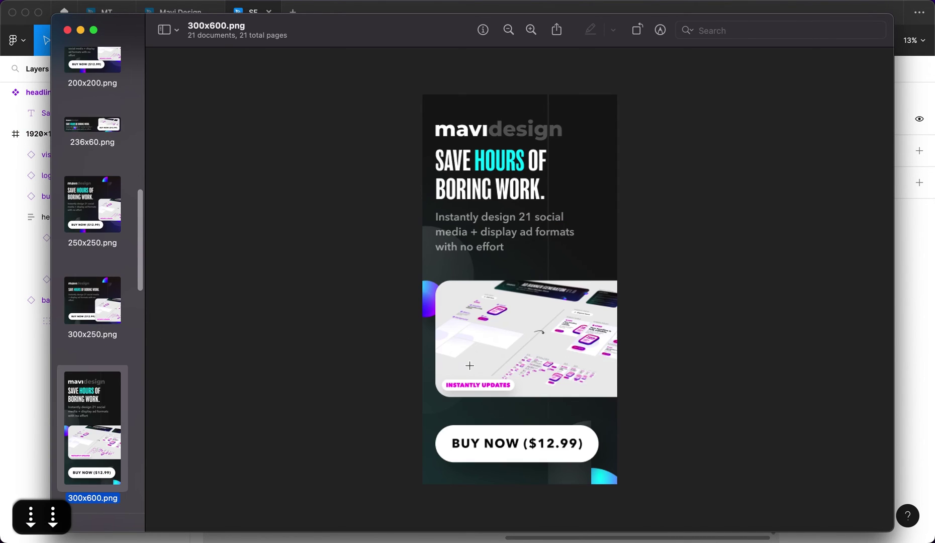
{"action": "key", "text": "Down"}
{"action": "key", "text": "Up"}
{"action": "key", "text": "Down"}
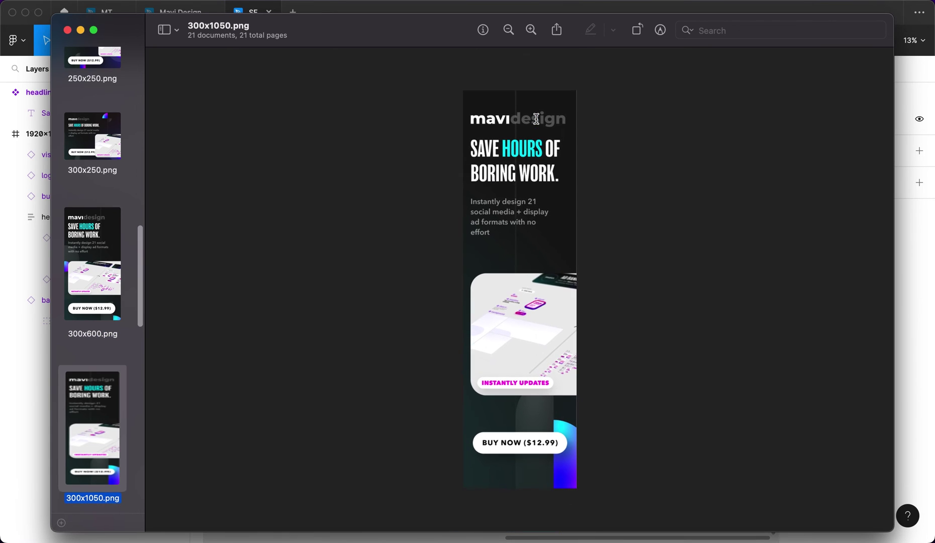
{"action": "key", "text": "Down"}
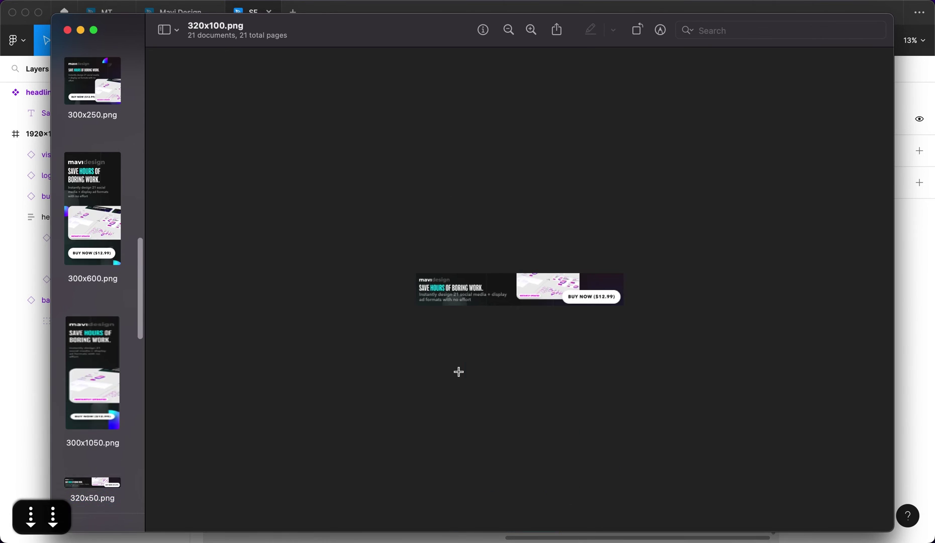
{"action": "key", "text": "Down"}
{"action": "key", "text": "Down"}
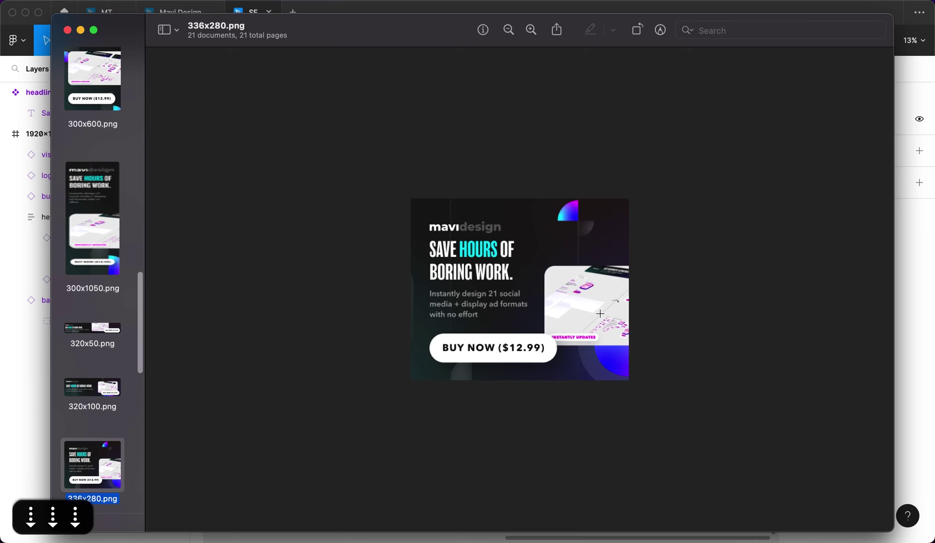
{"action": "key", "text": "Up"}
{"action": "key", "text": "Up"}
{"action": "key", "text": "Up"}
{"action": "key", "text": "Up"}
{"action": "key", "text": "Up"}
{"action": "key", "text": "Up"}
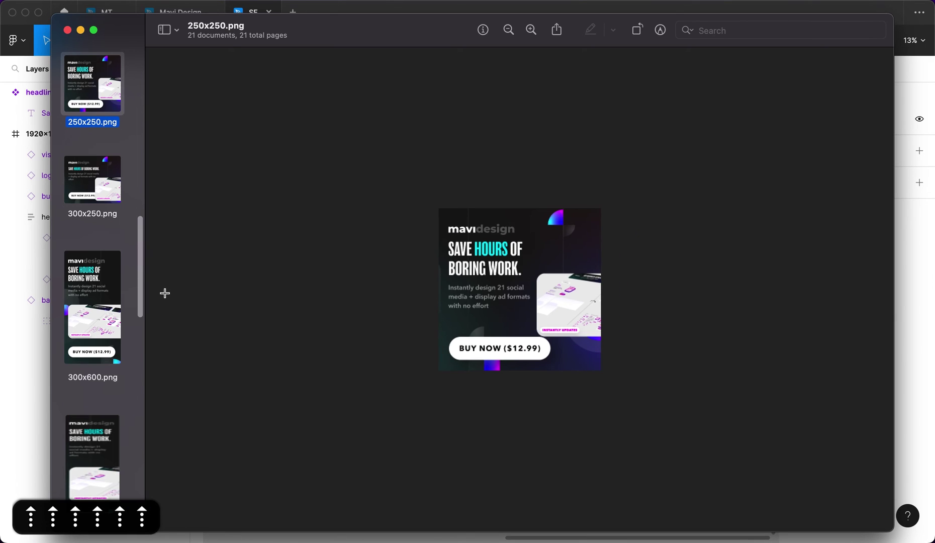
{"action": "key", "text": "Down"}
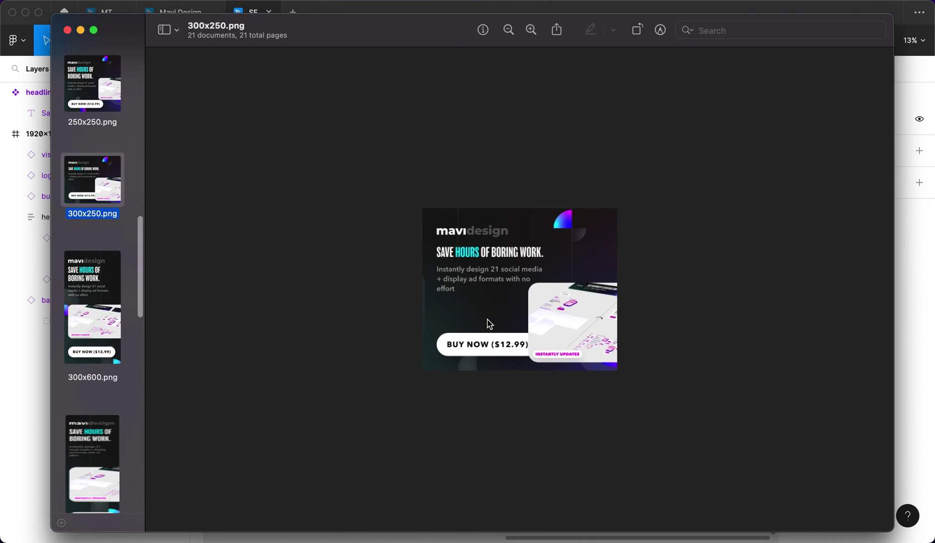
Bring the 300x250 BUY NOW button to front and enlarge its headline onto two lines
{"action": "left_click", "coordinate": [911, 339]}
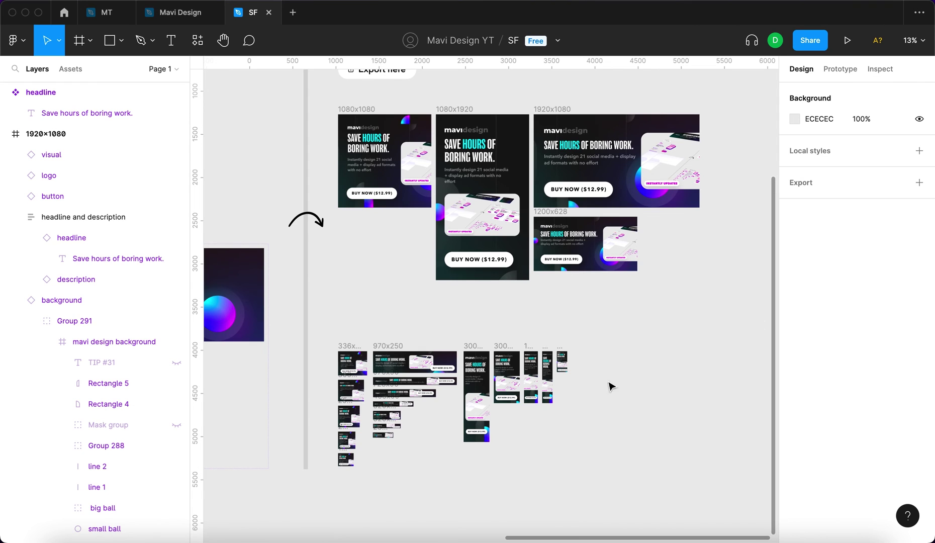
{"action": "scroll", "coordinate": [371, 376], "scroll_direction": "up", "scroll_amount": 10}
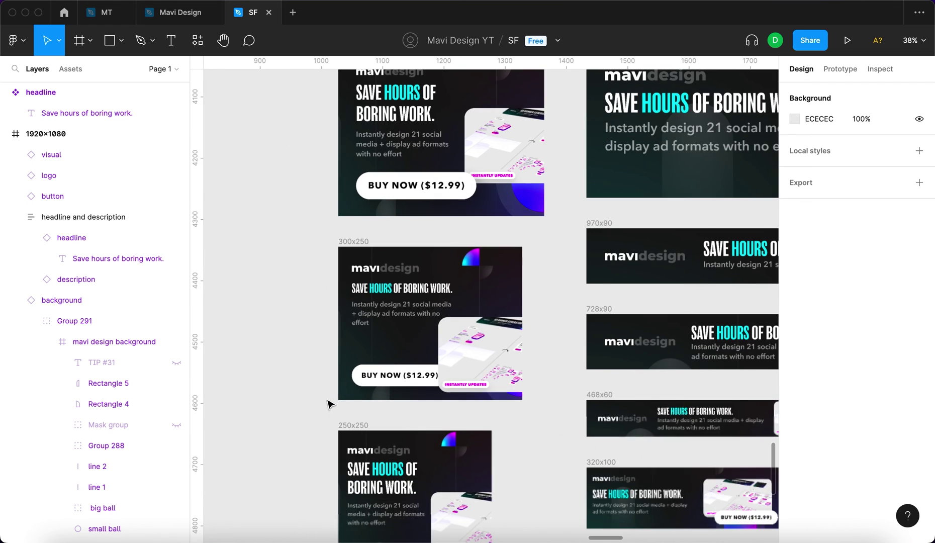
{"action": "left_click", "coordinate": [388, 391]}
{"action": "key", "text": "alt+super+bracketright"}
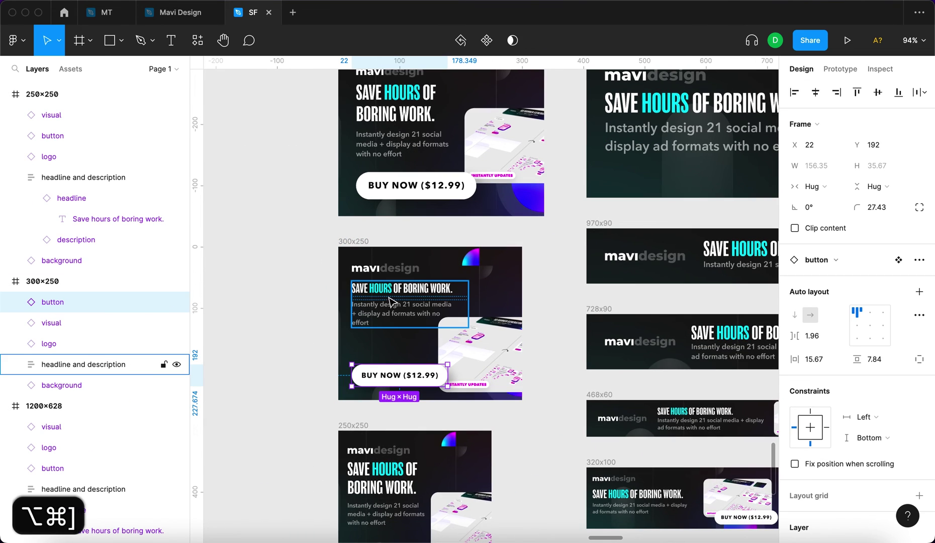
{"action": "double_click", "coordinate": [392, 295]}
{"action": "key", "text": "v"}
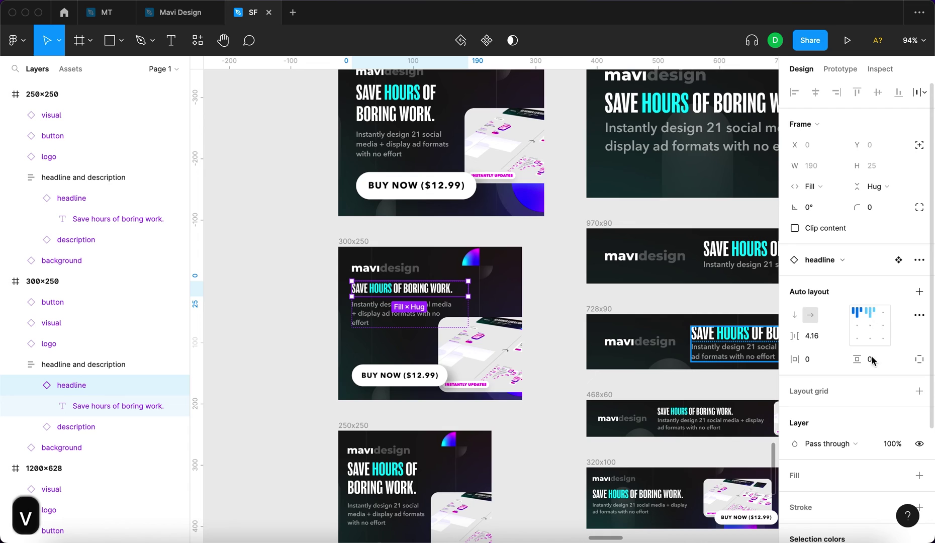
{"action": "scroll", "coordinate": [858, 430], "scroll_direction": "down", "scroll_amount": 3}
Re-export the 300x250 banner frame as a PNG
{"action": "left_click", "coordinate": [355, 241]}
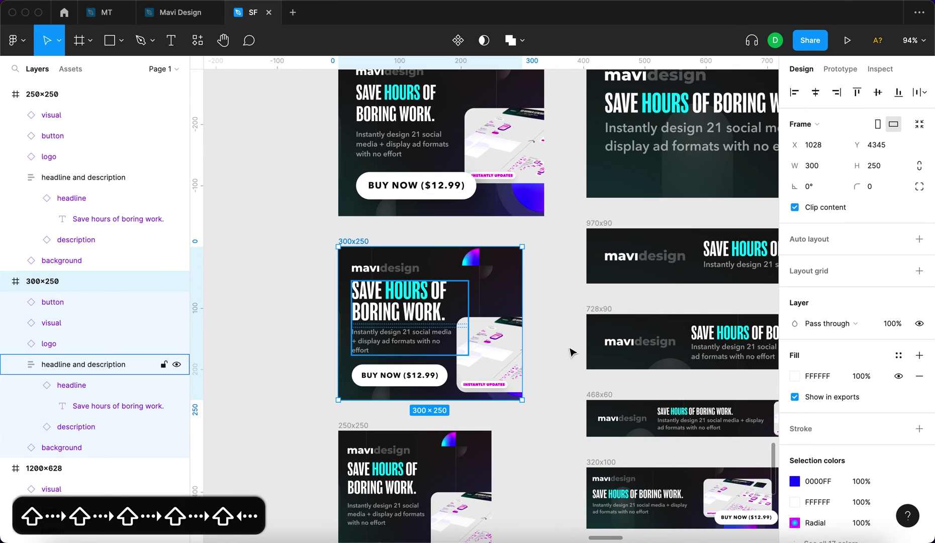
{"action": "scroll", "coordinate": [814, 478], "scroll_direction": "down", "scroll_amount": 4}
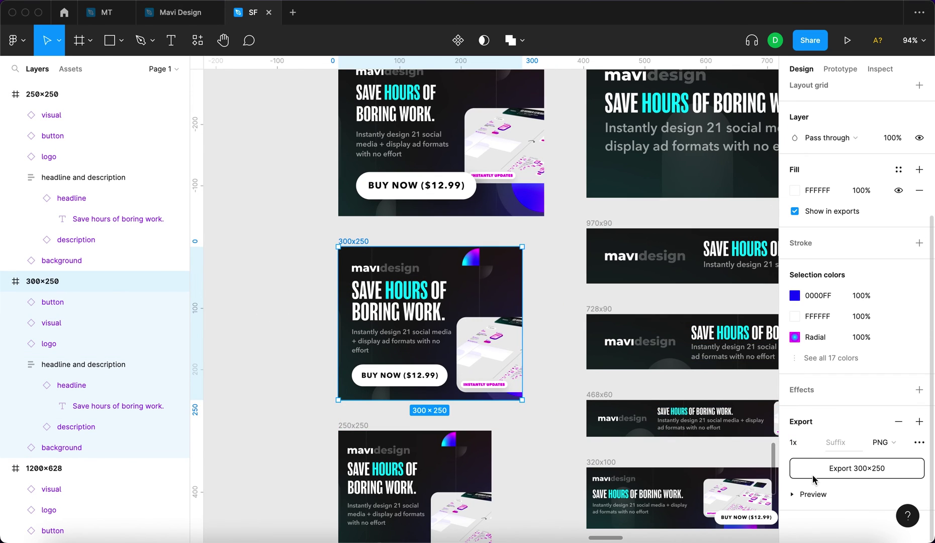
{"action": "left_click", "coordinate": [874, 472]}
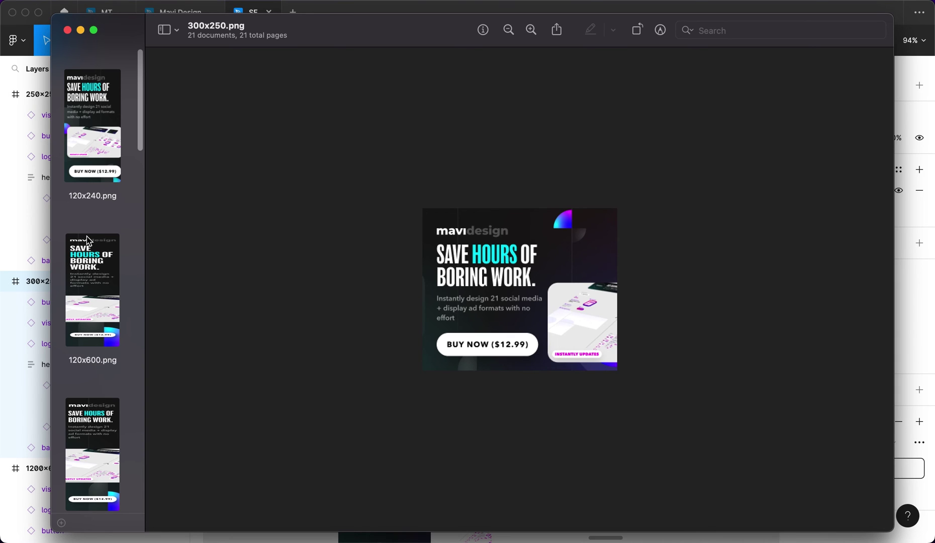
Browse 120x600, 160x600, the re-exported 300x250, 320x50 and 468x60 banners in Preview
{"action": "left_click", "coordinate": [100, 281]}
{"action": "scroll", "coordinate": [100, 280], "scroll_direction": "down", "scroll_amount": 4}
{"action": "left_click", "coordinate": [100, 282]}
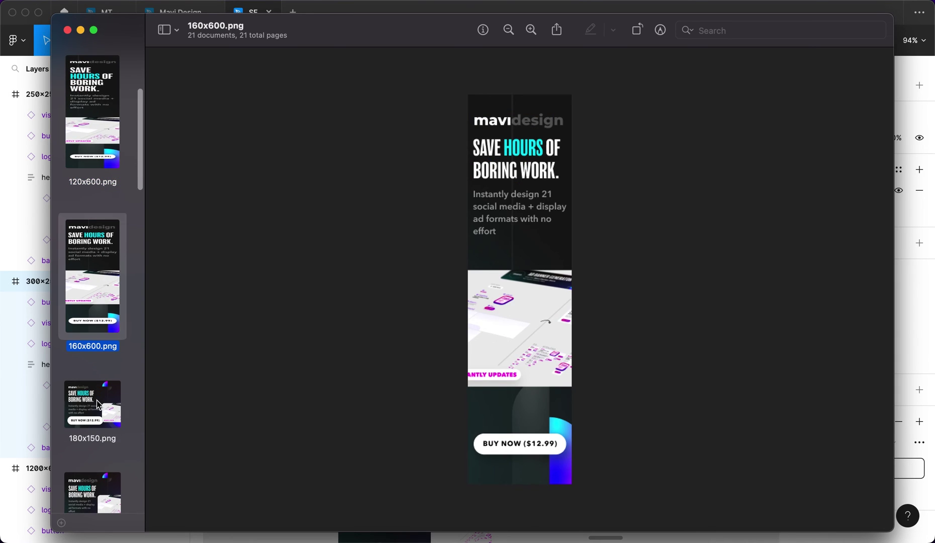
{"action": "key", "text": "Down"}
{"action": "key", "text": "Down"}
{"action": "key", "text": "Down"}
{"action": "key", "text": "Down"}
{"action": "key", "text": "Down"}
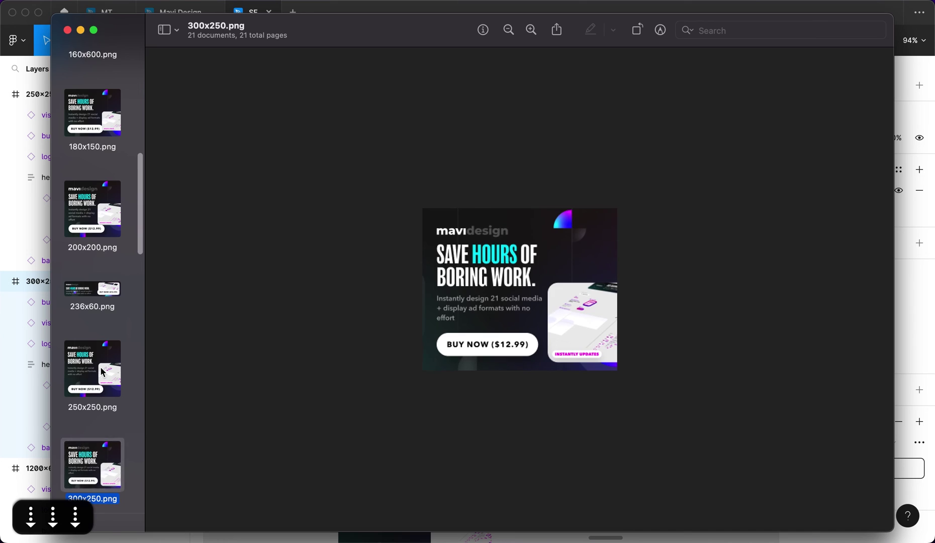
{"action": "key", "text": "Down"}
{"action": "key", "text": "Down"}
{"action": "key", "text": "Down"}
{"action": "key", "text": "Down"}
{"action": "key", "text": "Up"}
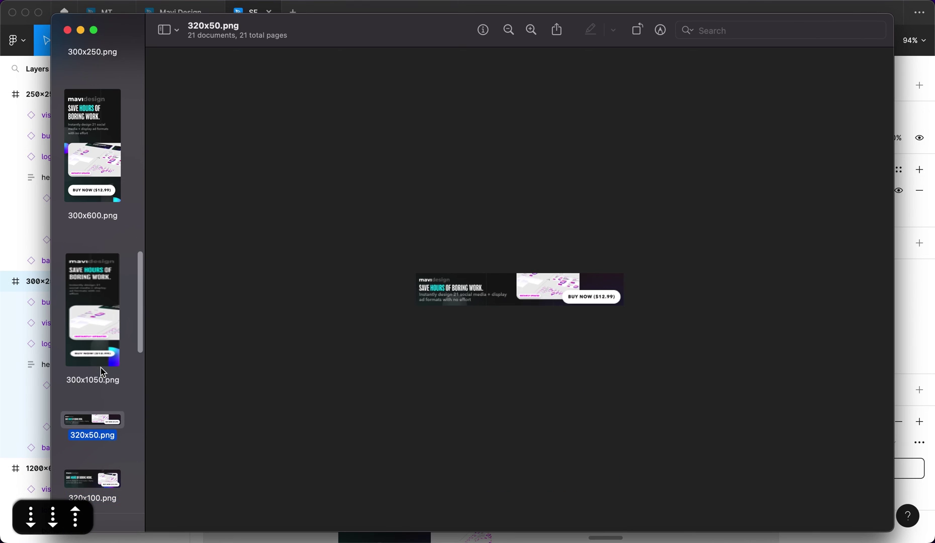
{"action": "key", "text": "Down"}
{"action": "key", "text": "Down"}
{"action": "key", "text": "Down"}
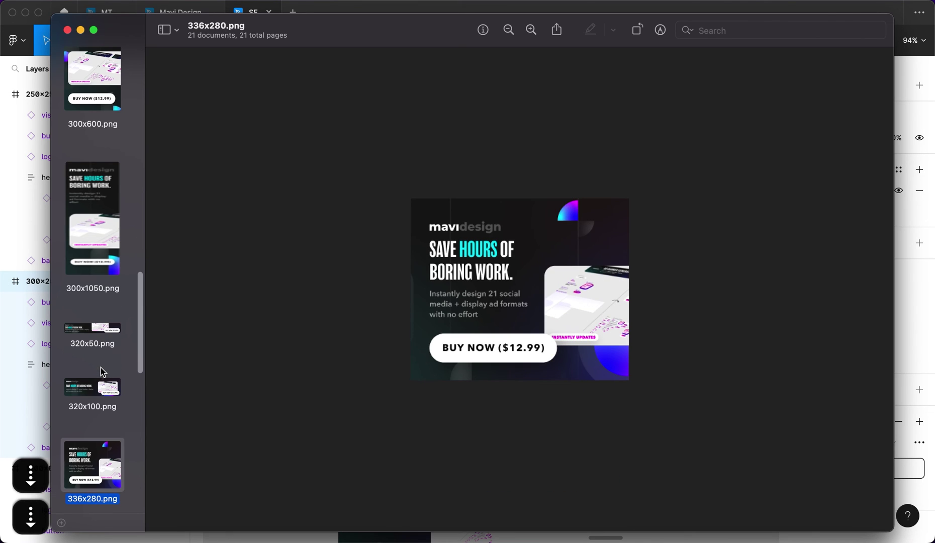
{"action": "key", "text": "Down"}
{"action": "key", "text": "Down"}
{"action": "key", "text": "Down"}
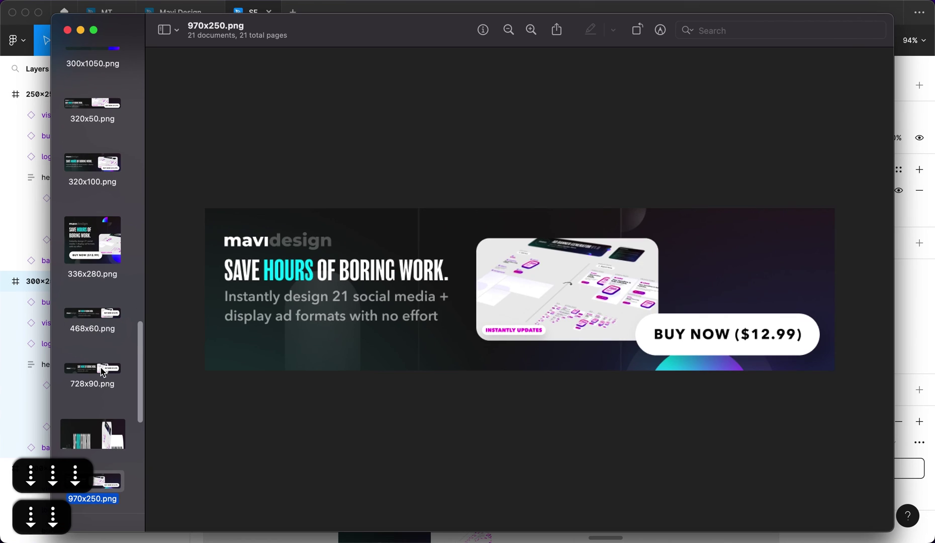
Check the 1080x1920 and 1920x1080 banners, return to 970x250, then close Preview
{"action": "key", "text": "Down"}
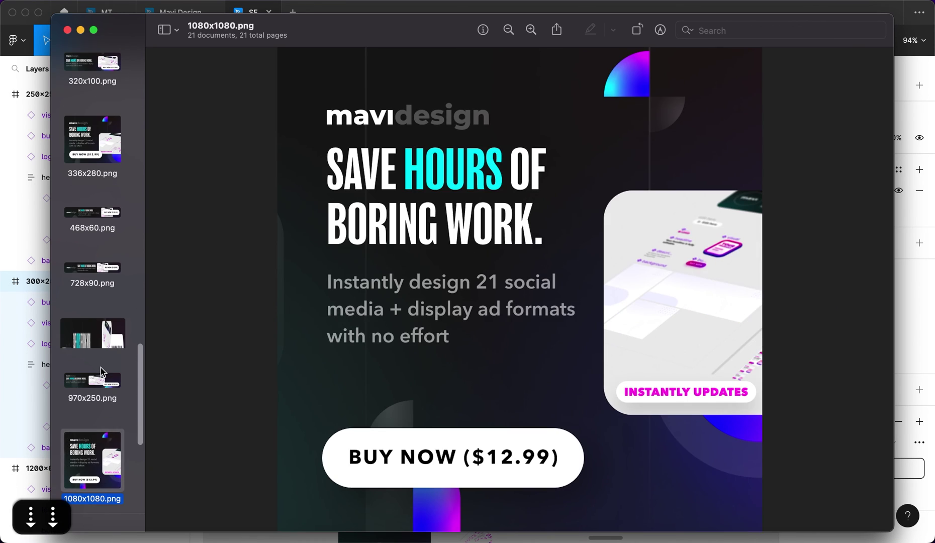
{"action": "key", "text": "Down"}
{"action": "key", "text": "Down"}
{"action": "key", "text": "Up"}
{"action": "key", "text": "Down"}
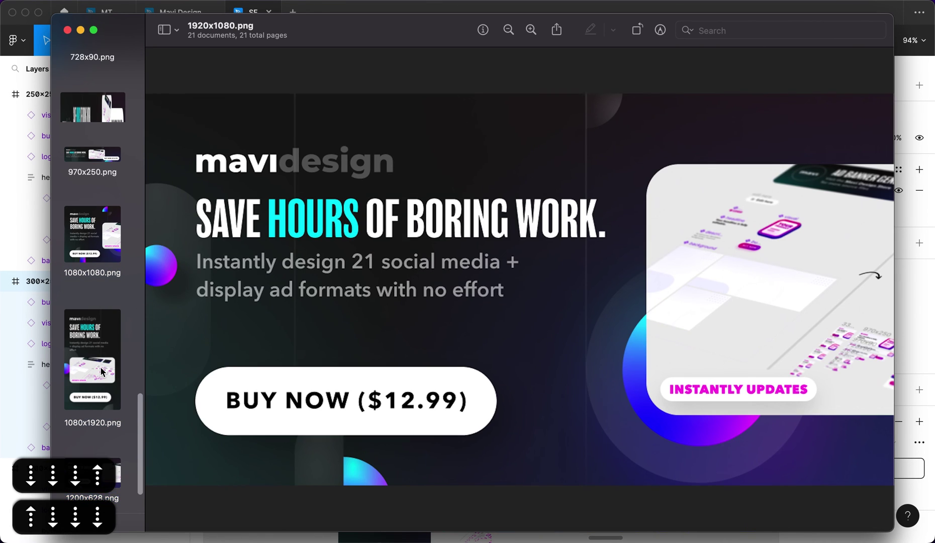
{"action": "key", "text": "Down"}
{"action": "key", "text": "Up"}
{"action": "key", "text": "Down"}
{"action": "key", "text": "Up"}
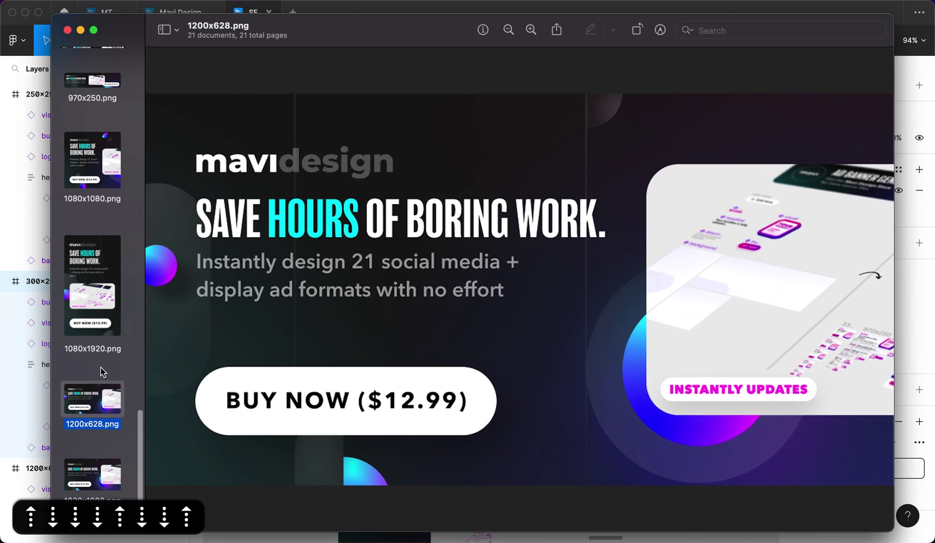
{"action": "key", "text": "Up"}
{"action": "key", "text": "Up"}
{"action": "key", "text": "Up"}
{"action": "key", "text": "Up"}
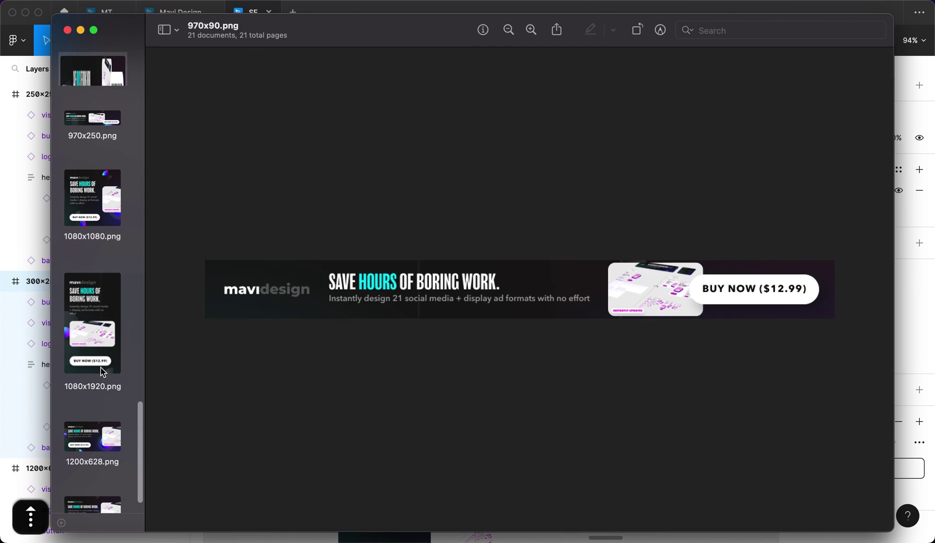
{"action": "key", "text": "super+w"}
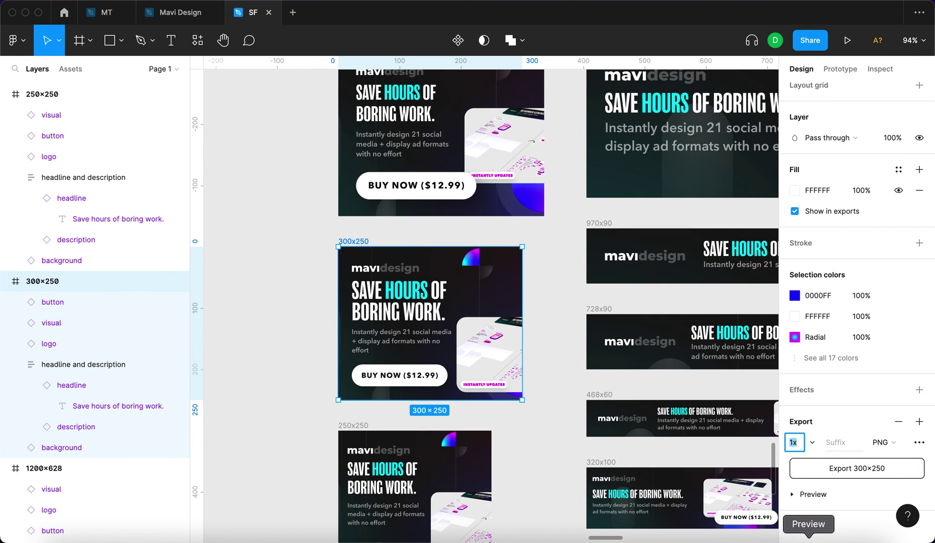
Bring Preview back from the Dock and browse the banner PNGs again around 336x280 and 320x100
{"action": "left_click", "coordinate": [807, 533]}
{"action": "scroll", "coordinate": [92, 412], "scroll_direction": "up", "scroll_amount": 5}
{"action": "key", "text": "Down"}
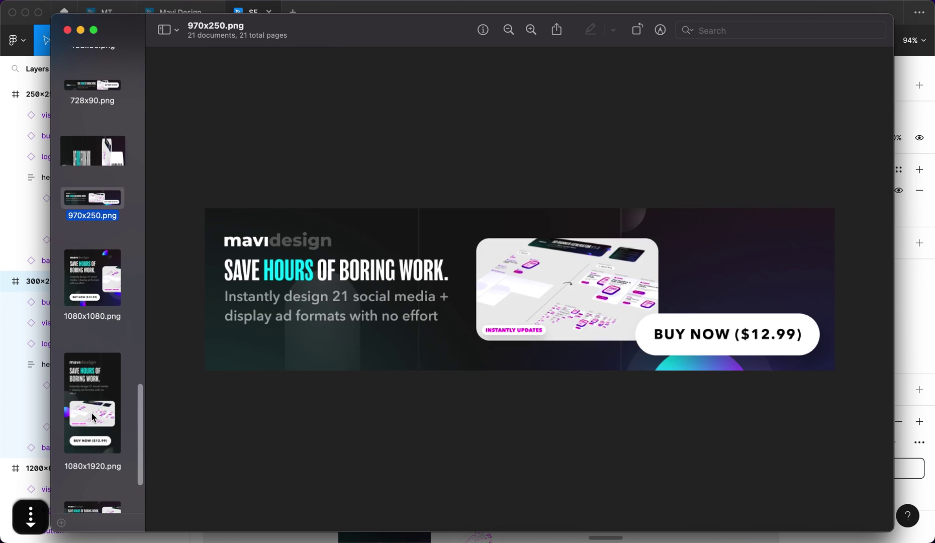
{"action": "key", "text": "Up"}
{"action": "key", "text": "Up"}
{"action": "key", "text": "Up"}
{"action": "key", "text": "Up"}
{"action": "key", "text": "Up"}
{"action": "key", "text": "Up"}
{"action": "key", "text": "Up"}
{"action": "key", "text": "Up"}
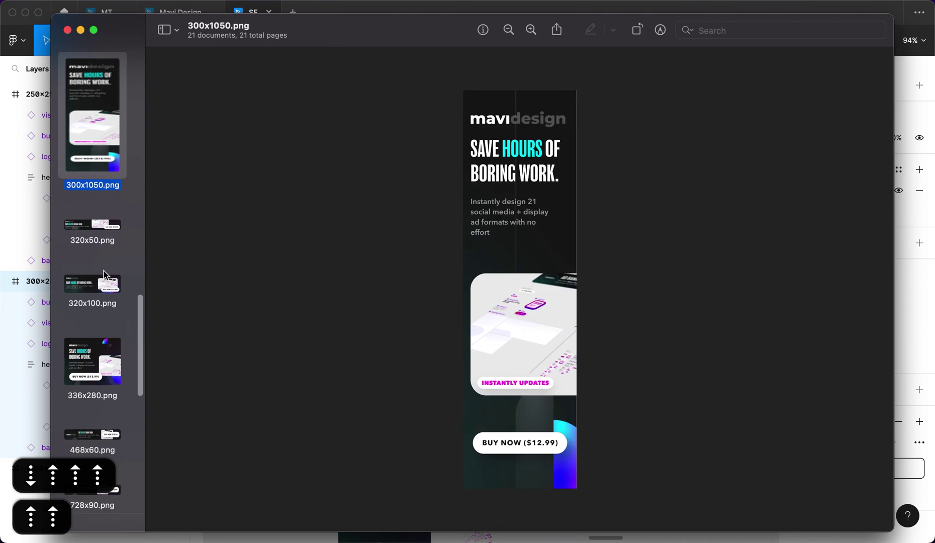
{"action": "key", "text": "Down"}
{"action": "key", "text": "Down"}
{"action": "key", "text": "Down"}
{"action": "key", "text": "Down"}
{"action": "key", "text": "Down"}
{"action": "key", "text": "Down"}
{"action": "key", "text": "Down"}
{"action": "key", "text": "Down"}
{"action": "key", "text": "Down"}
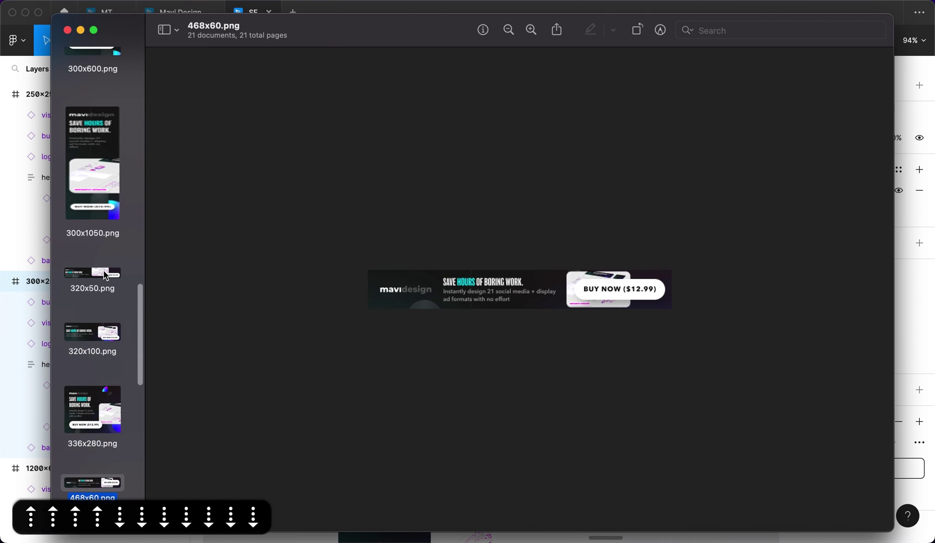
{"action": "key", "text": "Down"}
{"action": "key", "text": "Down"}
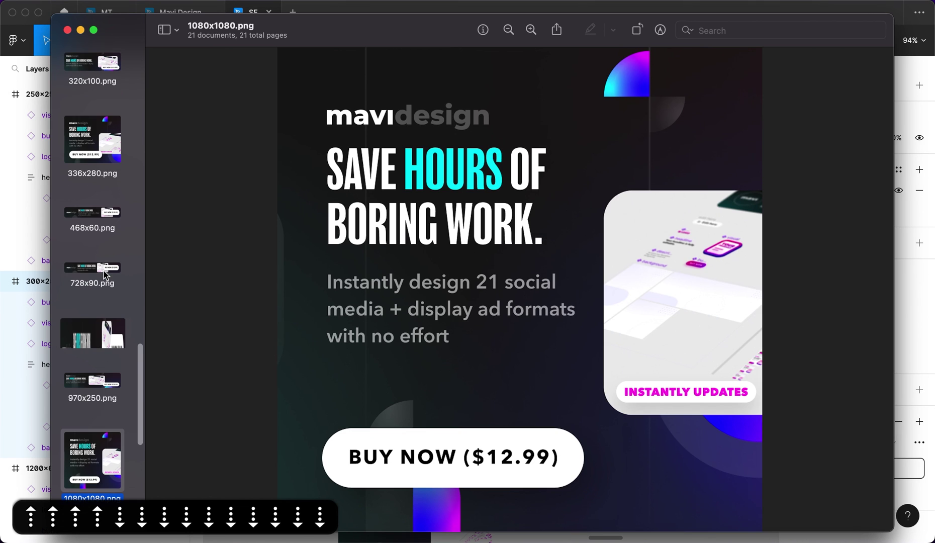